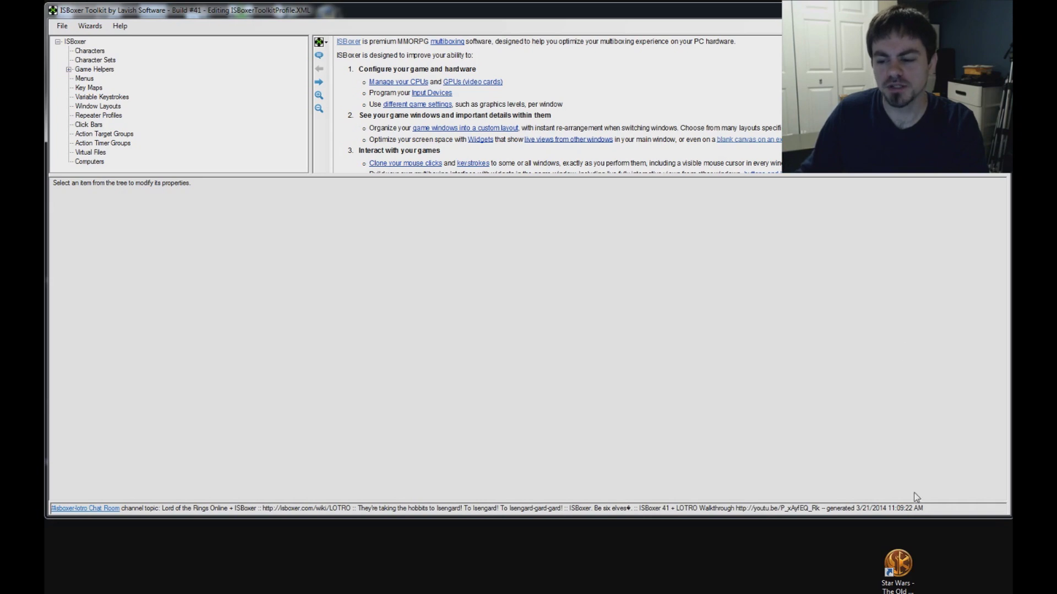
Step: Add Star Wars - The Old Republic to Inner Space from its desktop shortcut and check its default profile in the game list
{"action": "mouse_move", "coordinate": [903, 592]}
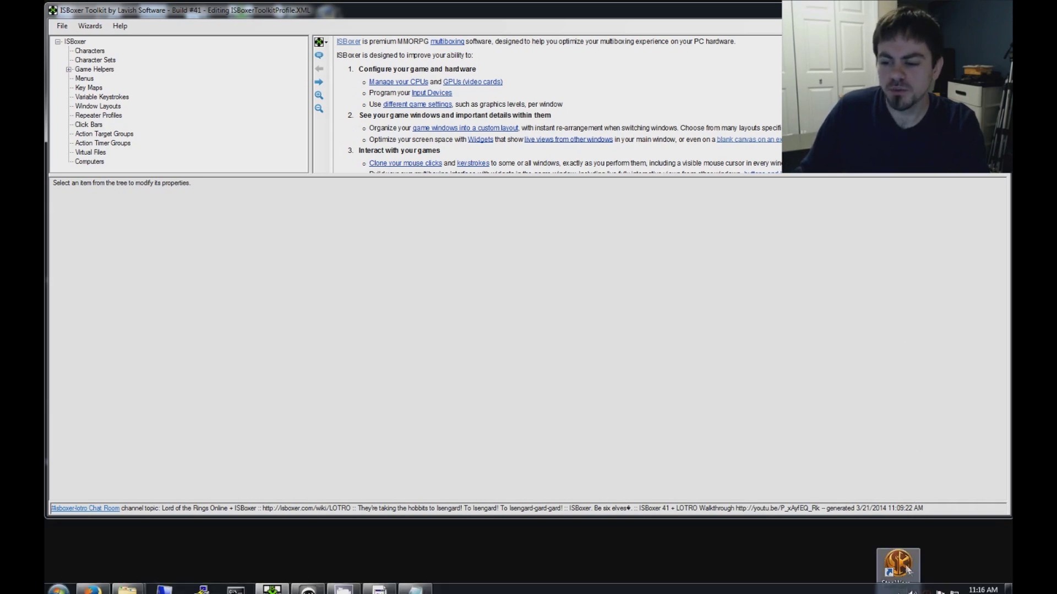
{"action": "right_click", "coordinate": [925, 591]}
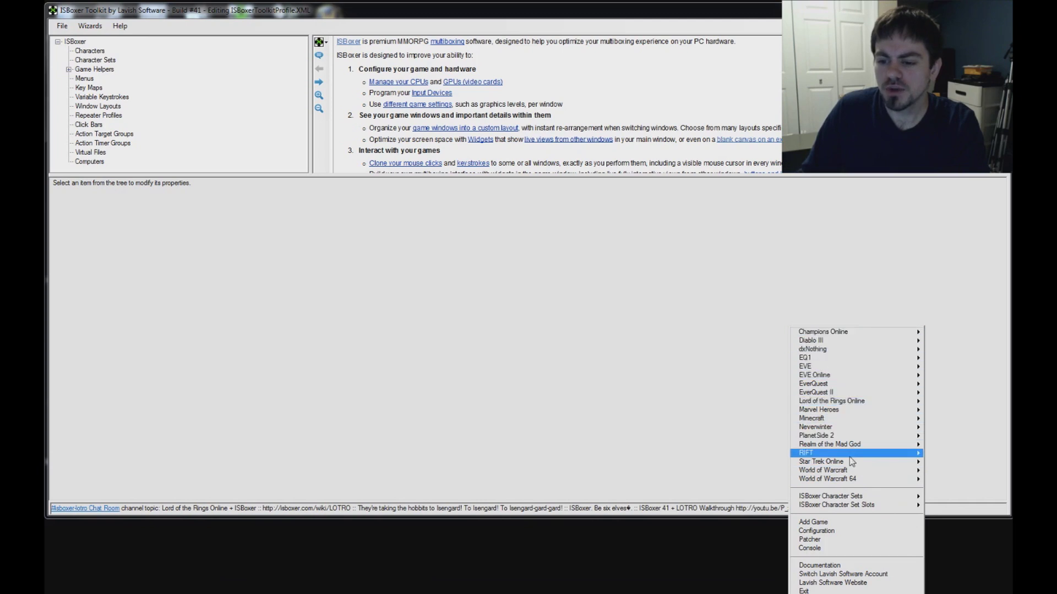
{"action": "mouse_move", "coordinate": [845, 466]}
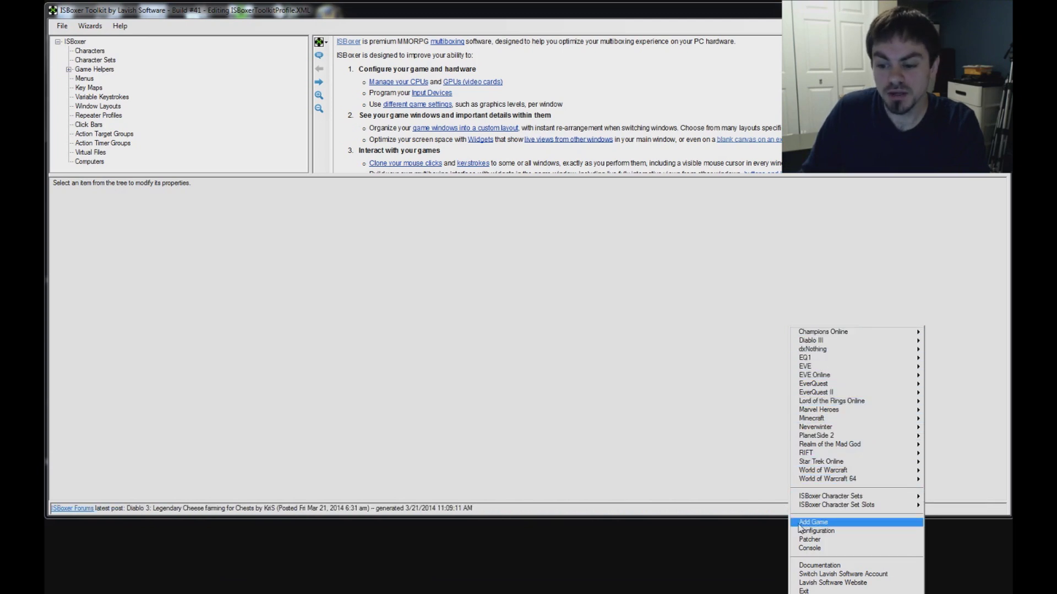
{"action": "left_click", "coordinate": [821, 525]}
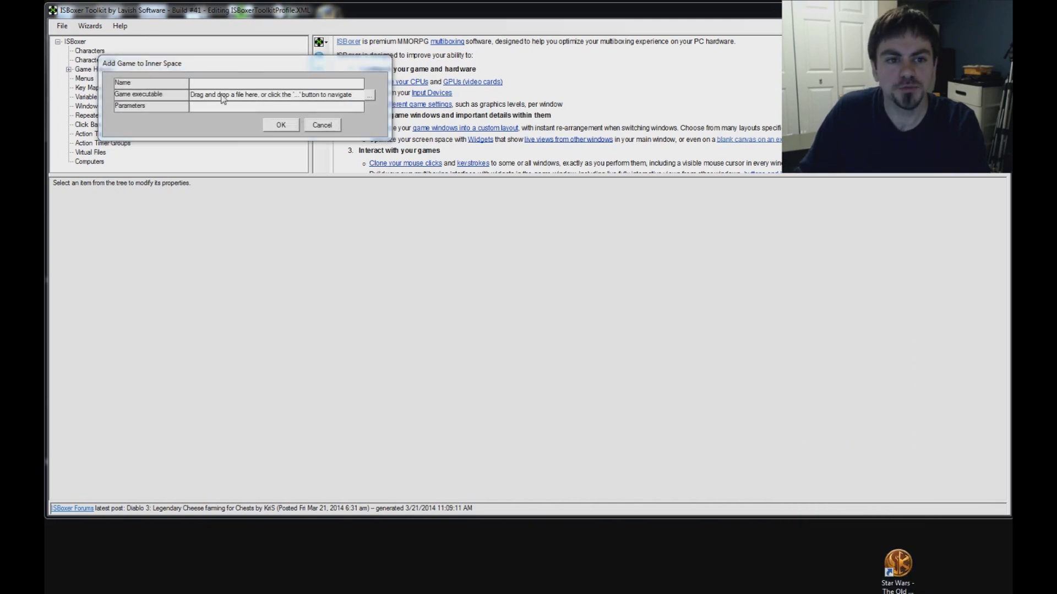
{"action": "left_click_drag", "start_coordinate": [223, 98], "coordinate": [222, 98]}
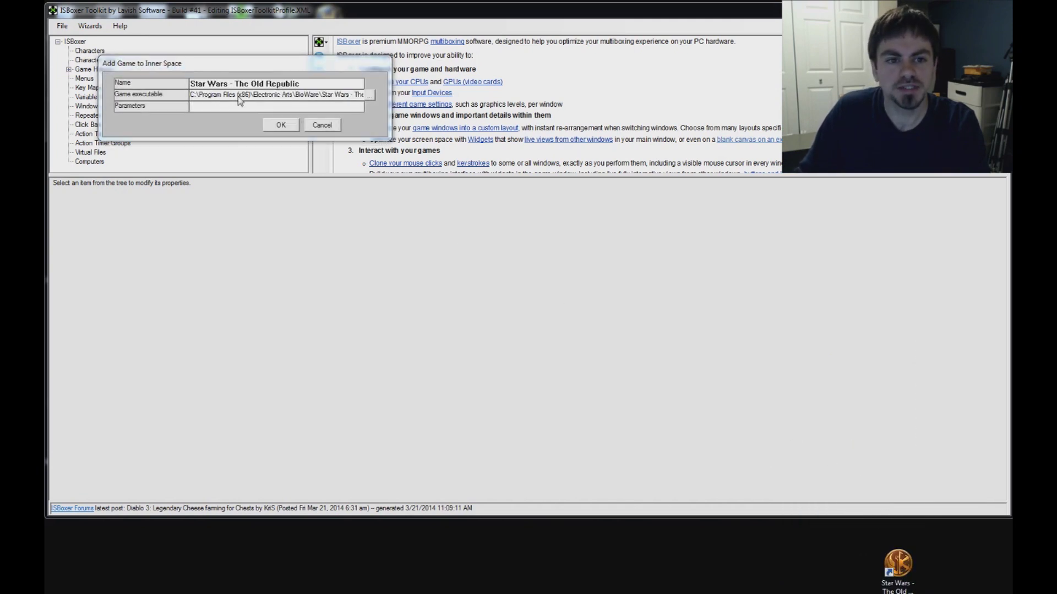
{"action": "left_click", "coordinate": [281, 126]}
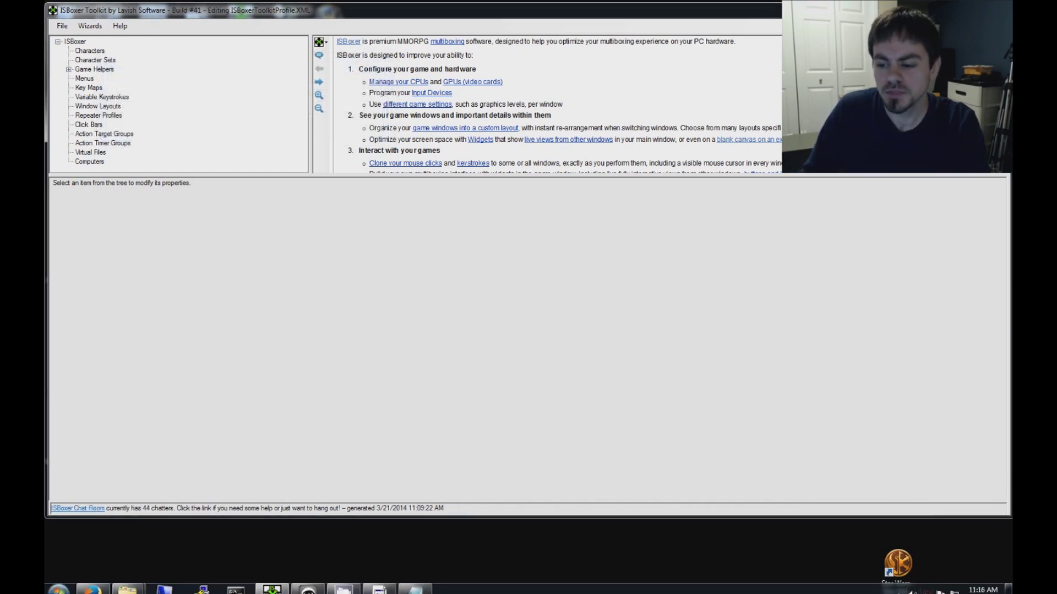
{"action": "right_click", "coordinate": [898, 591]}
{"action": "mouse_move", "coordinate": [852, 476]}
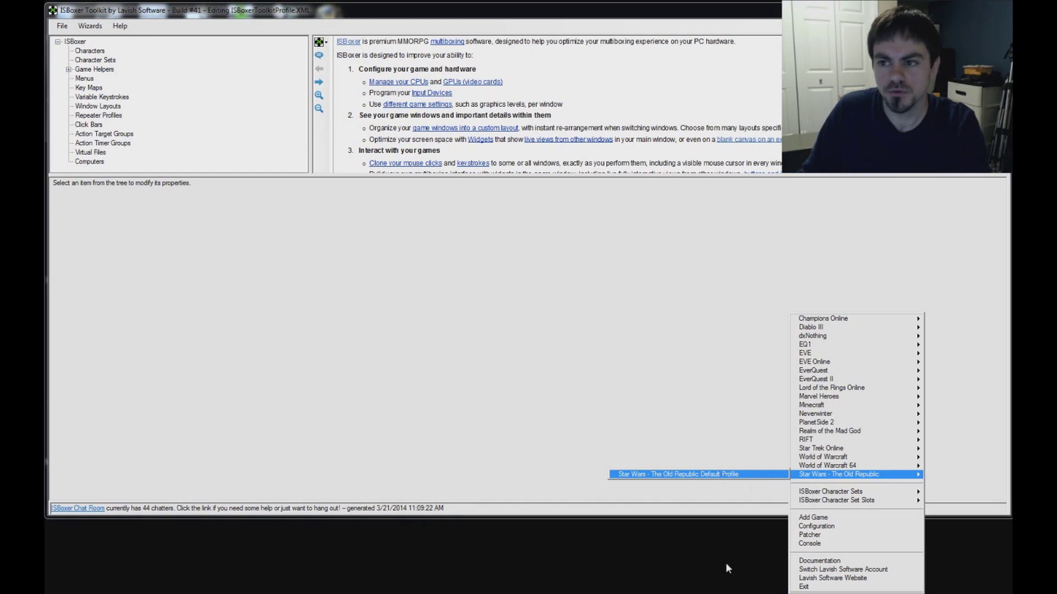
{"action": "left_click", "coordinate": [737, 551]}
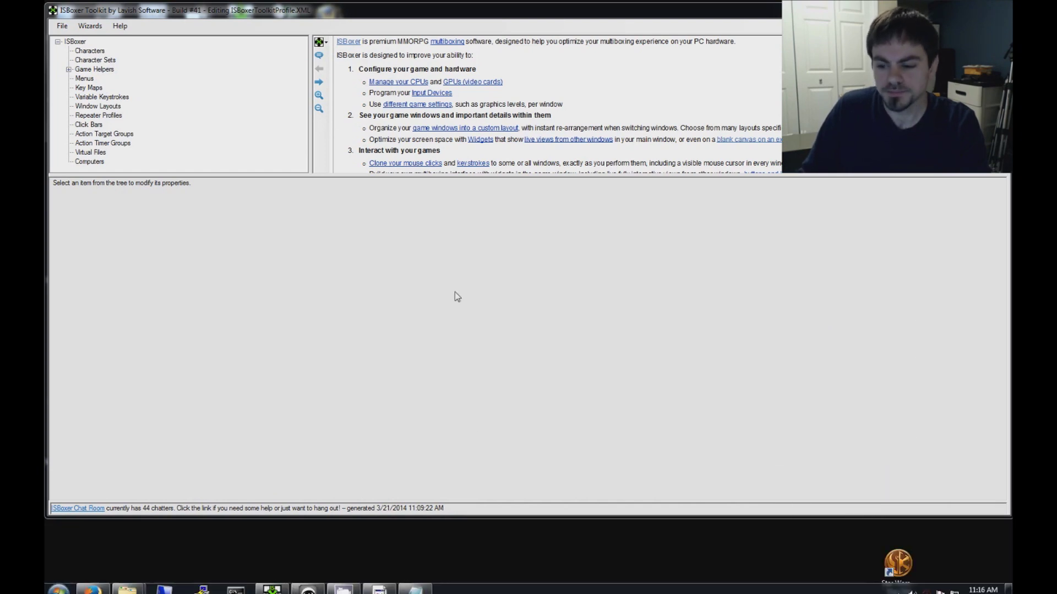
Step: Start the Quick Setup Wizard and choose Star Wars: The Old Republic as the game to set up
{"action": "left_click", "coordinate": [89, 25]}
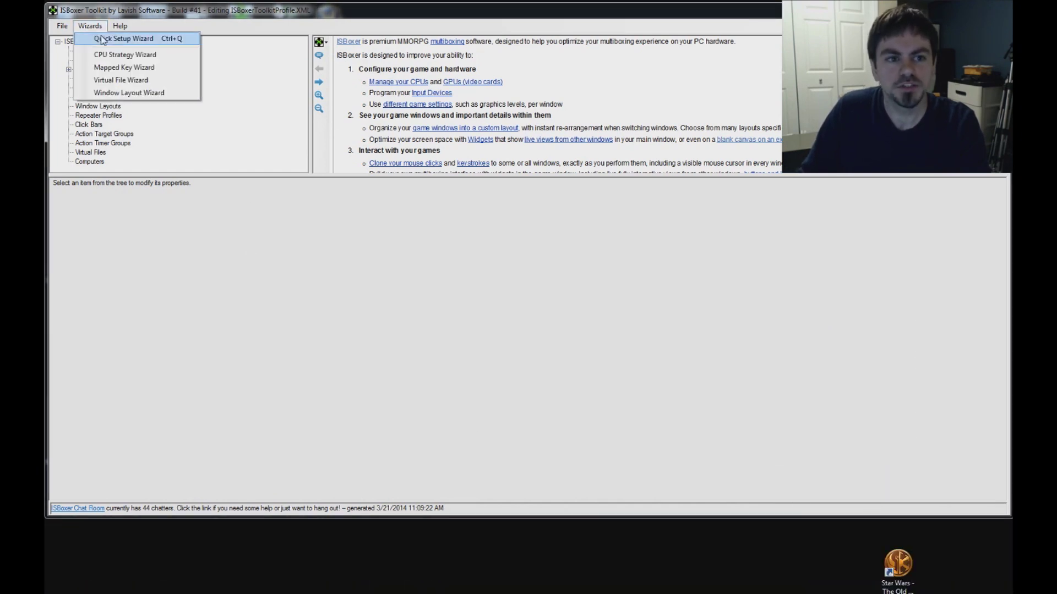
{"action": "left_click", "coordinate": [109, 40]}
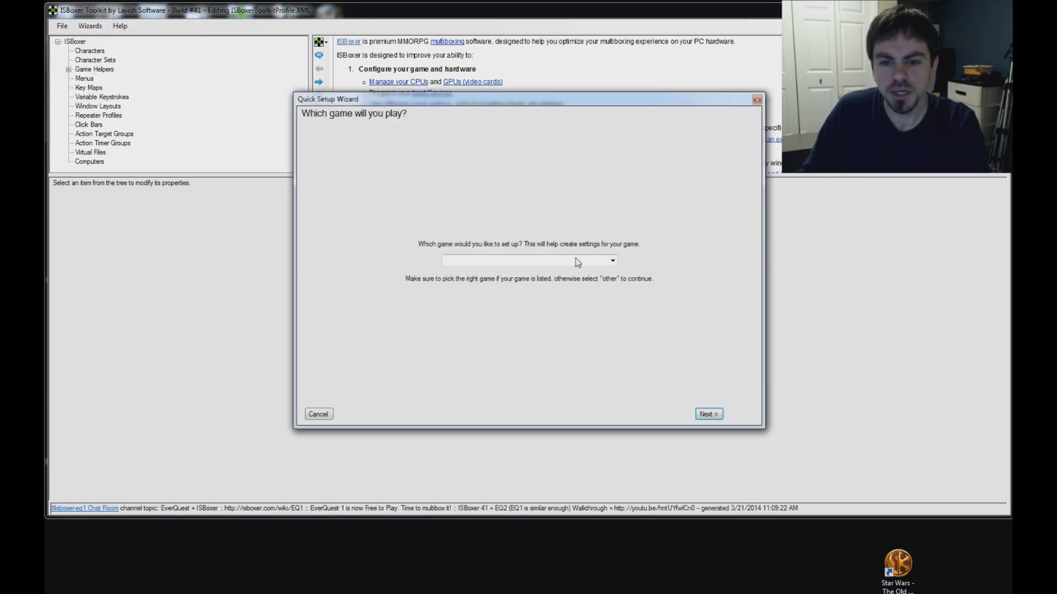
{"action": "left_click", "coordinate": [613, 261]}
{"action": "scroll", "coordinate": [613, 330], "scroll_direction": "down", "scroll_amount": 5}
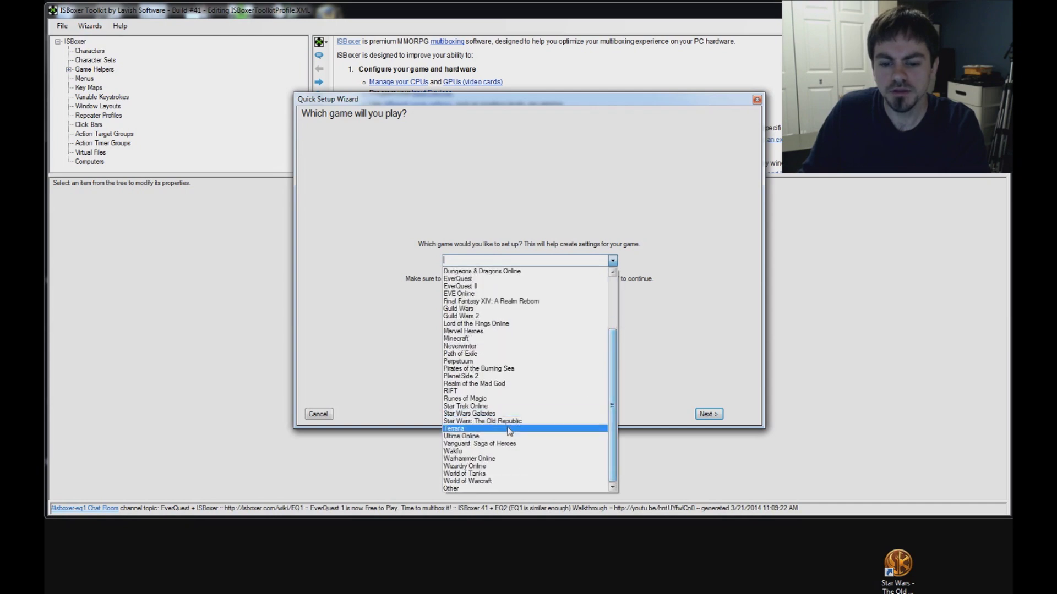
{"action": "left_click", "coordinate": [510, 427]}
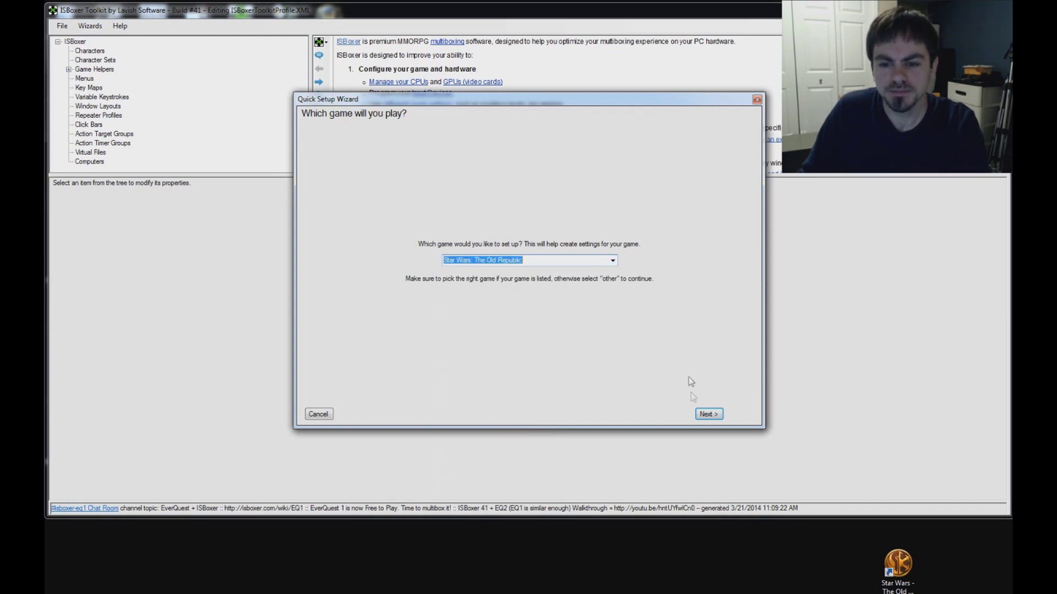
{"action": "left_click", "coordinate": [709, 413]}
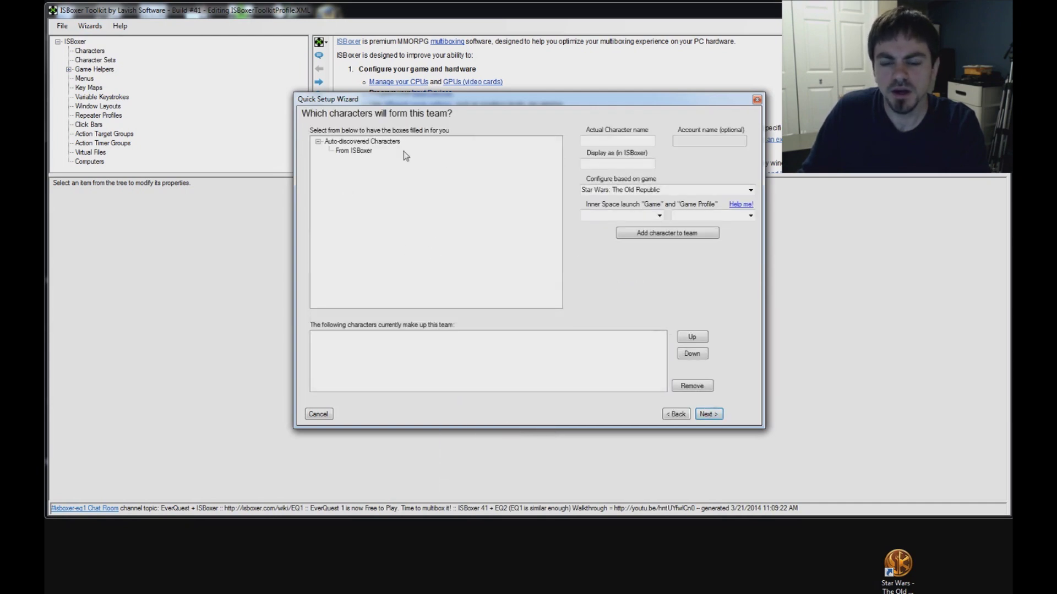
Step: Set the character's Inner Space launch game to Star Wars - The Old Republic and pick its matching game profile
{"action": "left_click", "coordinate": [659, 215]}
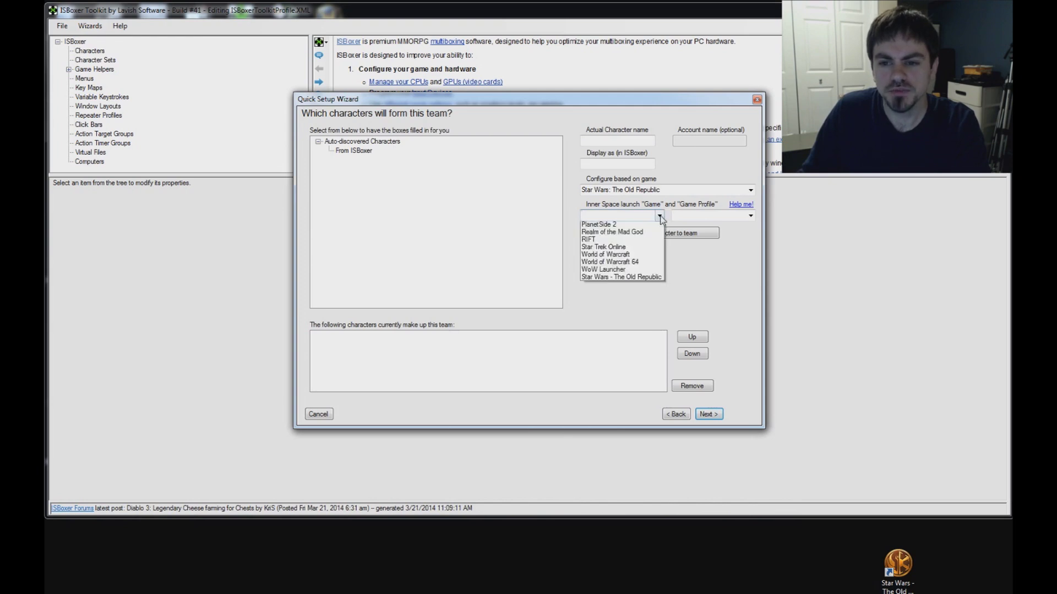
{"action": "left_click", "coordinate": [659, 216]}
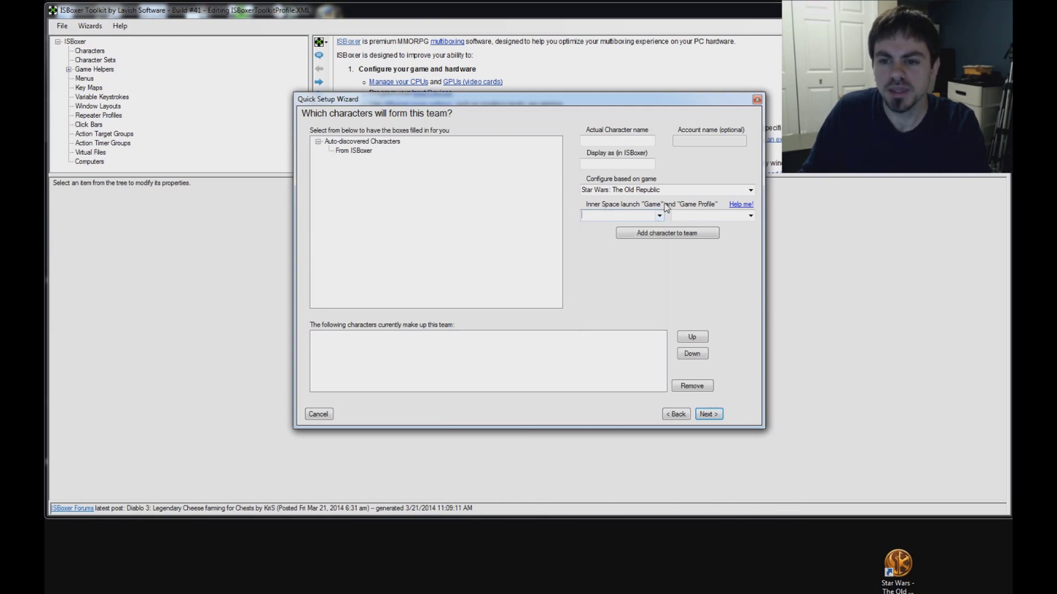
{"action": "left_click", "coordinate": [659, 216]}
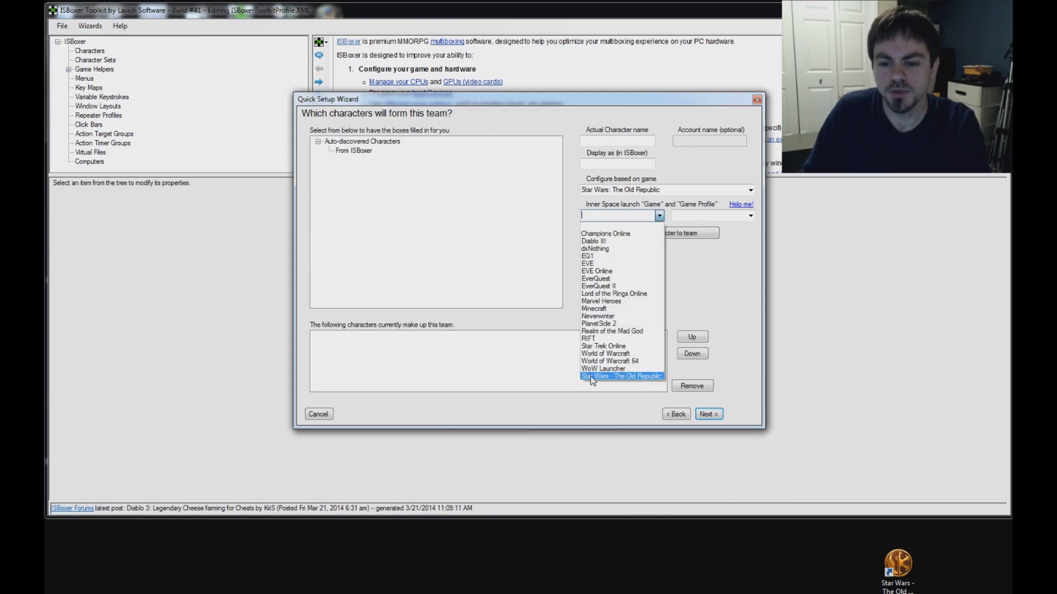
{"action": "left_click", "coordinate": [594, 380]}
{"action": "left_click", "coordinate": [750, 215]}
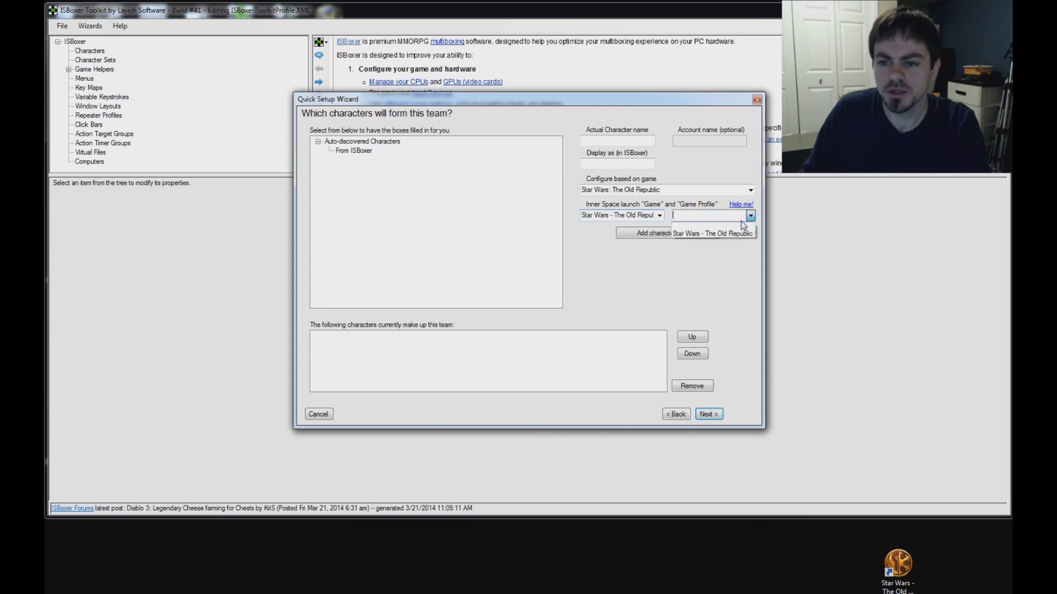
{"action": "left_click", "coordinate": [711, 236]}
{"action": "key", "text": "Tab"}
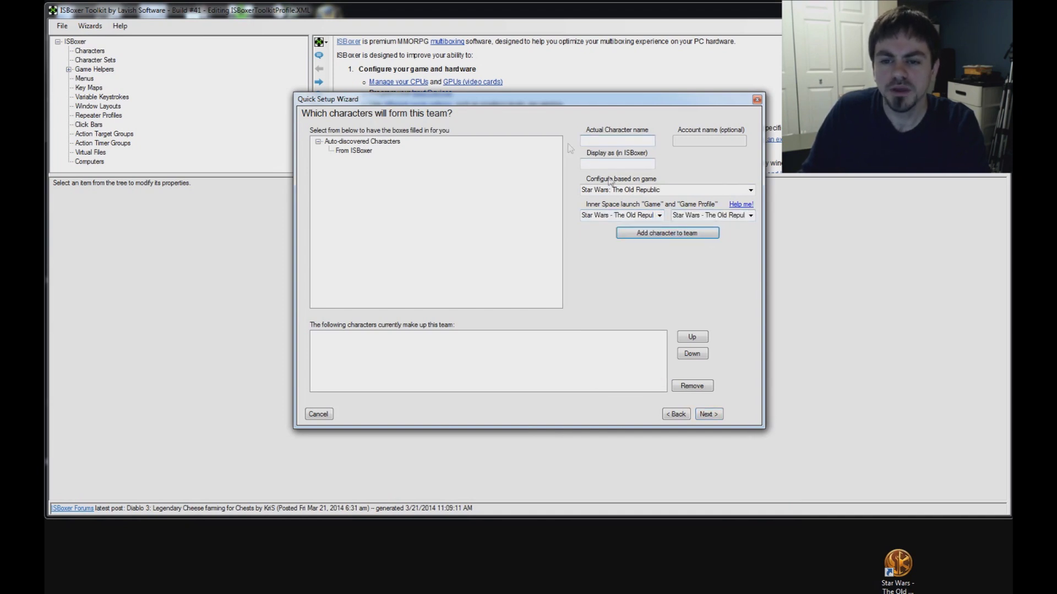
Step: Add three characters named swtor 1, swtor 2 and swtor 3 to the team
{"action": "left_click", "coordinate": [653, 144]}
{"action": "type", "text": "swtor 1"}
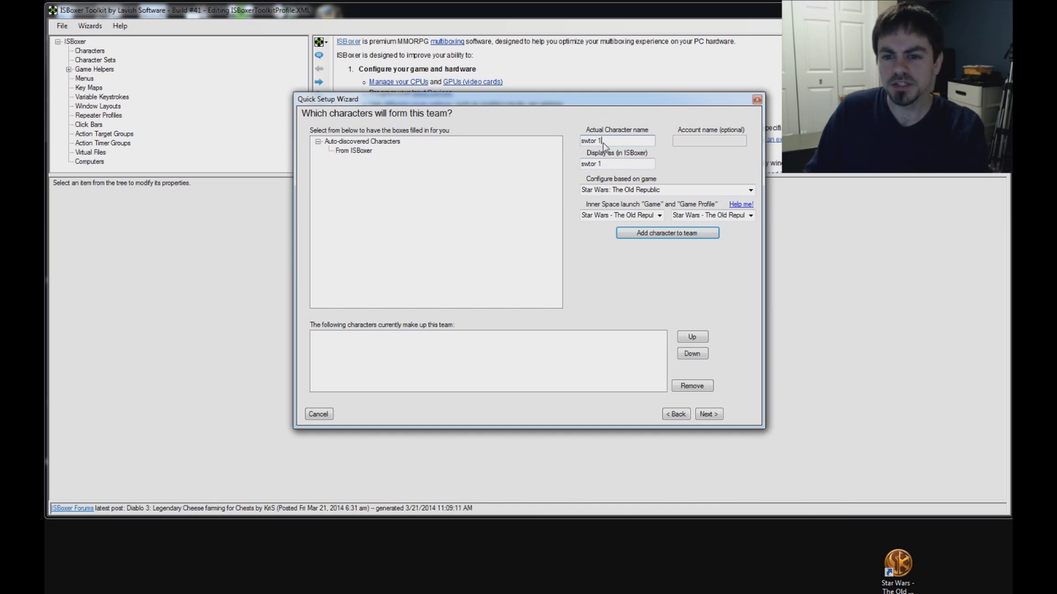
{"action": "left_click", "coordinate": [653, 232]}
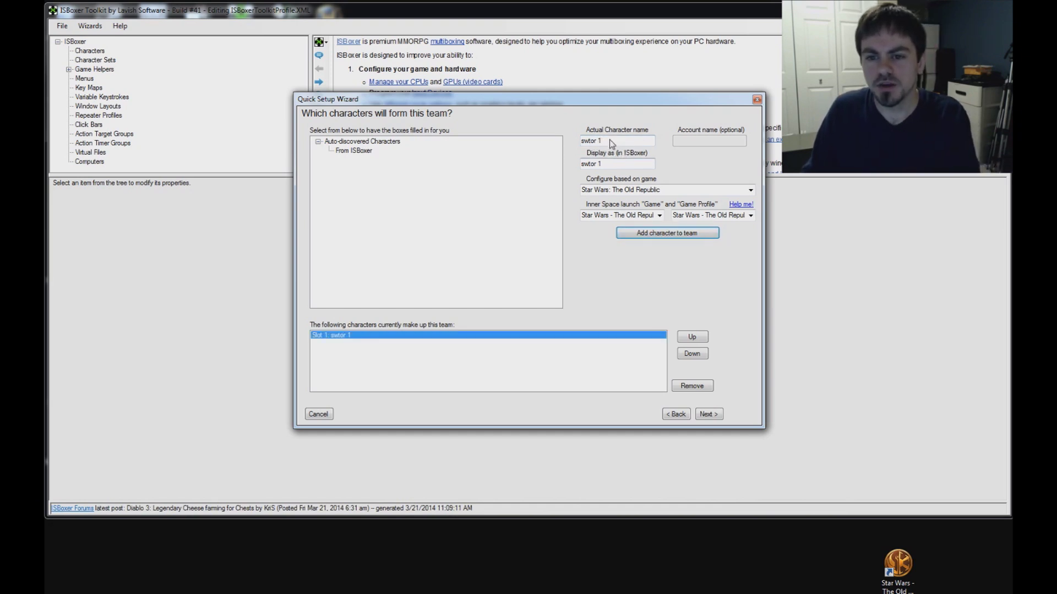
{"action": "key", "text": "Return"}
{"action": "key", "text": "BackSpace"}
{"action": "type", "text": "3"}
{"action": "key", "text": "Return"}
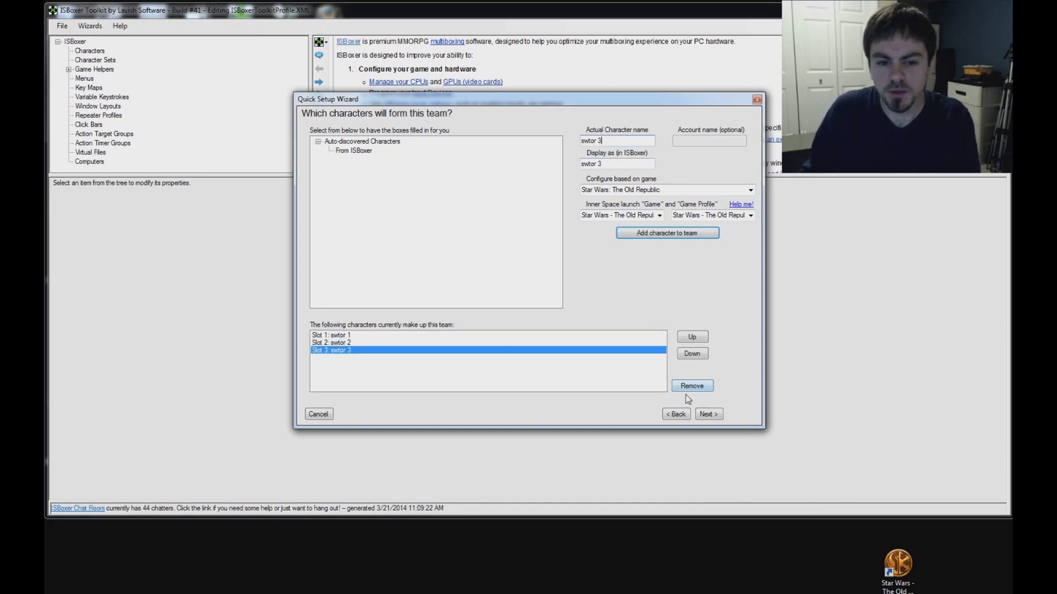
Step: Name the new team "swtor trio" and continue to the window layout choices
{"action": "left_click", "coordinate": [715, 416]}
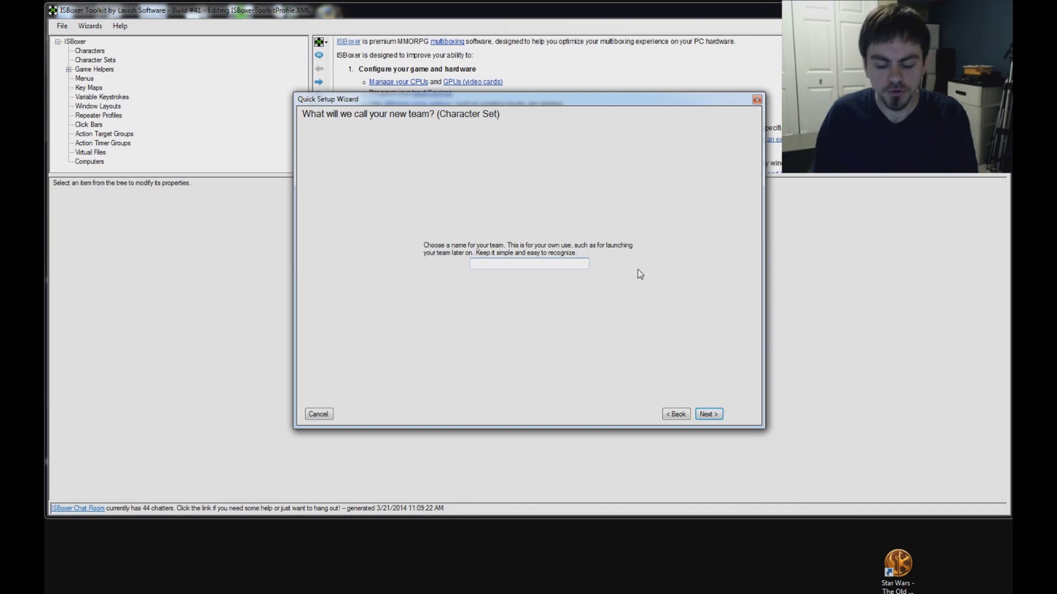
{"action": "type", "text": "swt"}
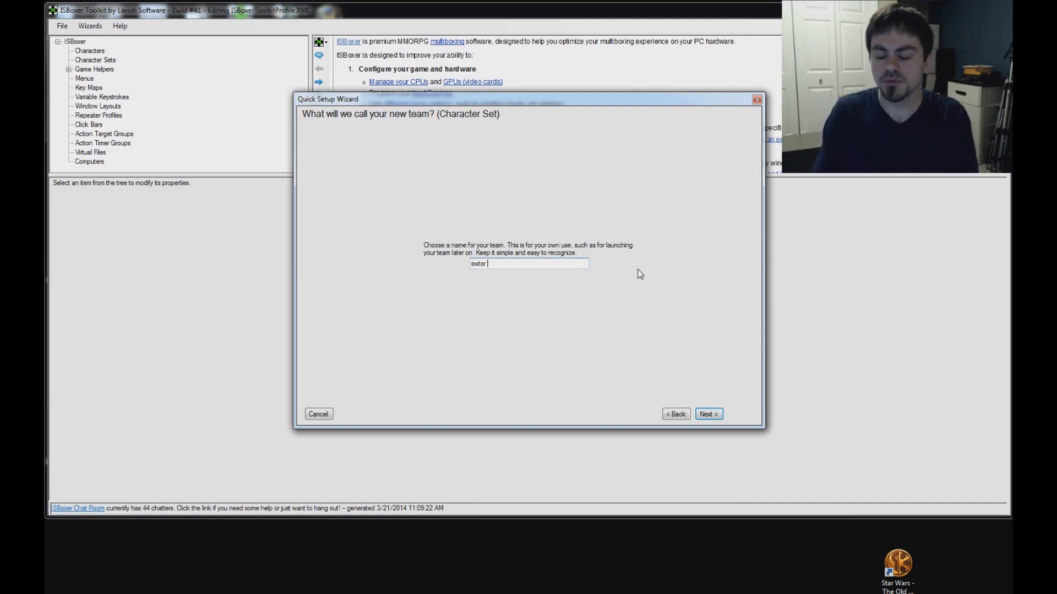
{"action": "type", "text": "or trio"}
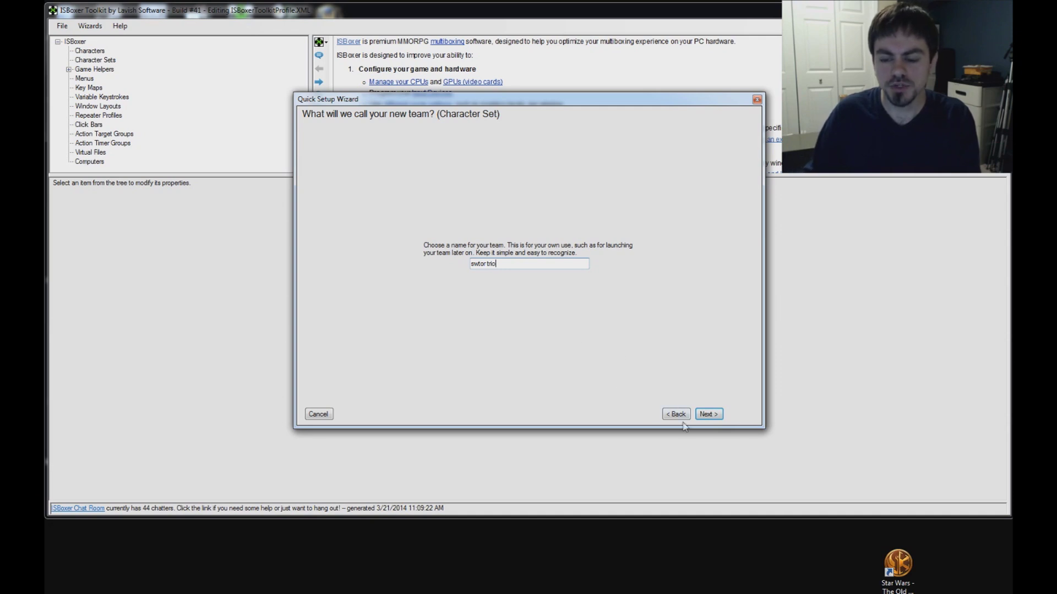
{"action": "left_click", "coordinate": [706, 416]}
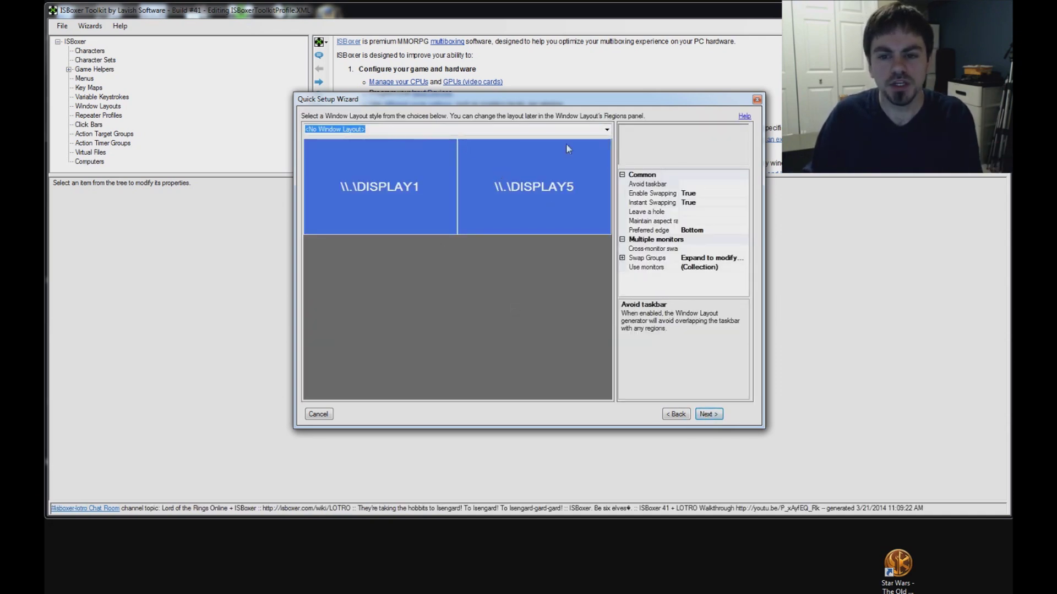
Step: Preview the available multi-monitor and single-monitor window layout styles for the team
{"action": "left_click", "coordinate": [605, 130]}
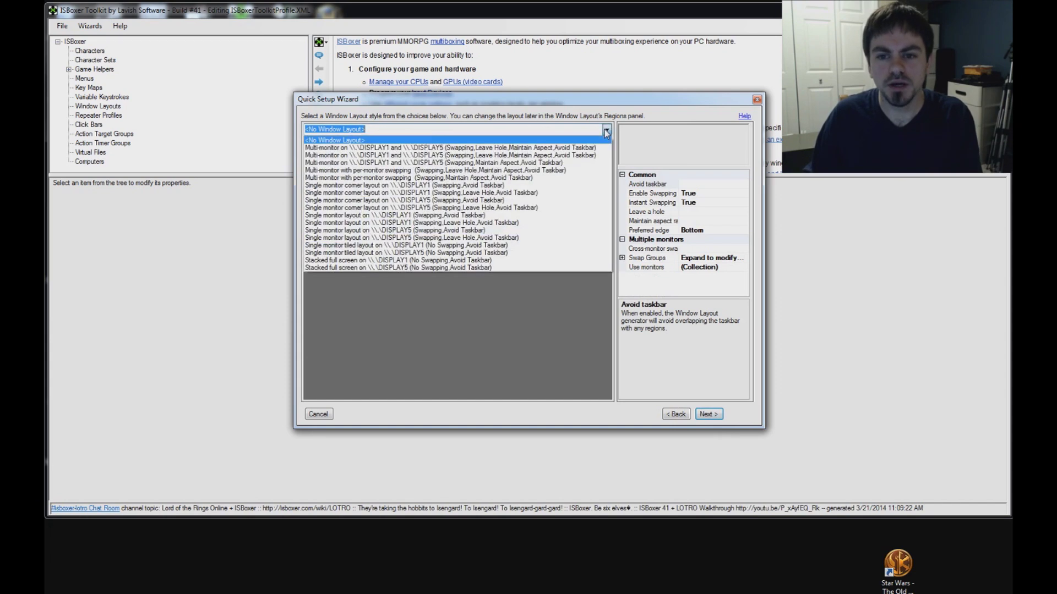
{"action": "left_click", "coordinate": [668, 190]}
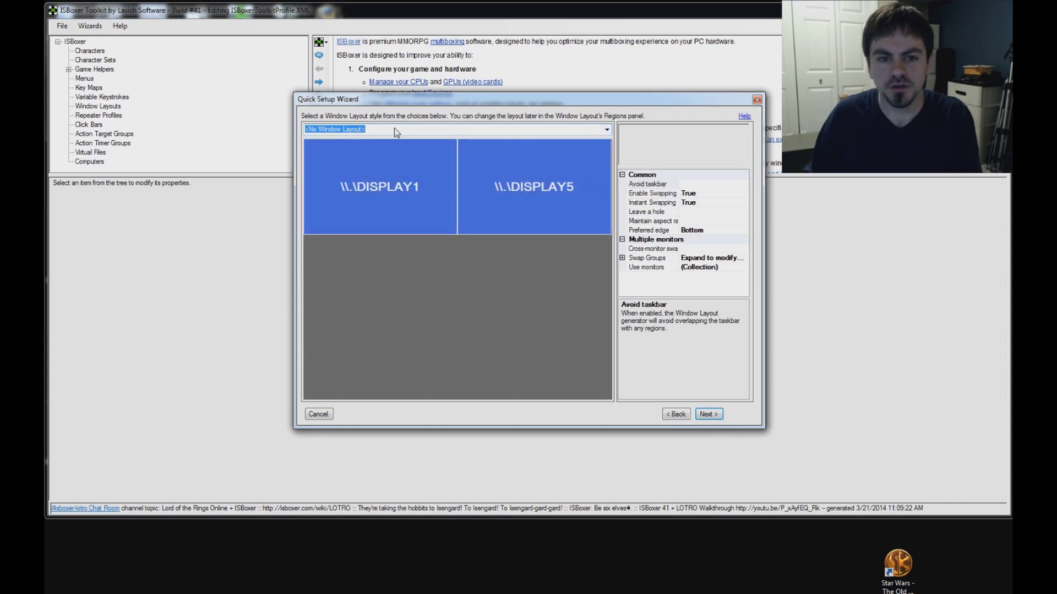
{"action": "left_click", "coordinate": [395, 133]}
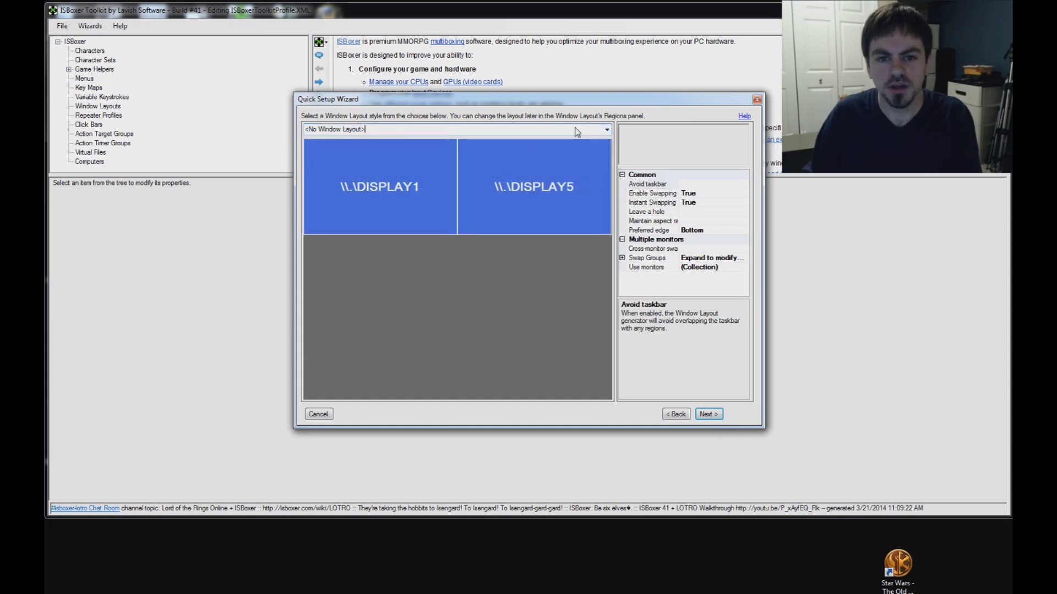
{"action": "left_click", "coordinate": [607, 129]}
{"action": "left_click", "coordinate": [440, 138]}
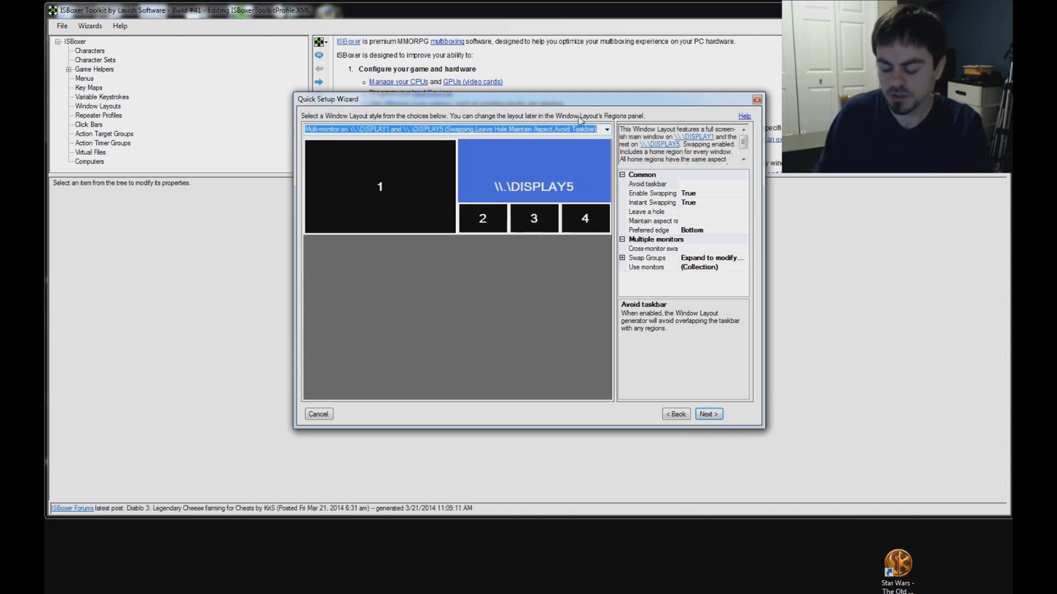
{"action": "key", "text": "Down"}
{"action": "key", "text": "Down"}
{"action": "key", "text": "Down"}
{"action": "key", "text": "Down"}
{"action": "key", "text": "Down"}
{"action": "key", "text": "Down"}
{"action": "key", "text": "Down"}
{"action": "key", "text": "Down"}
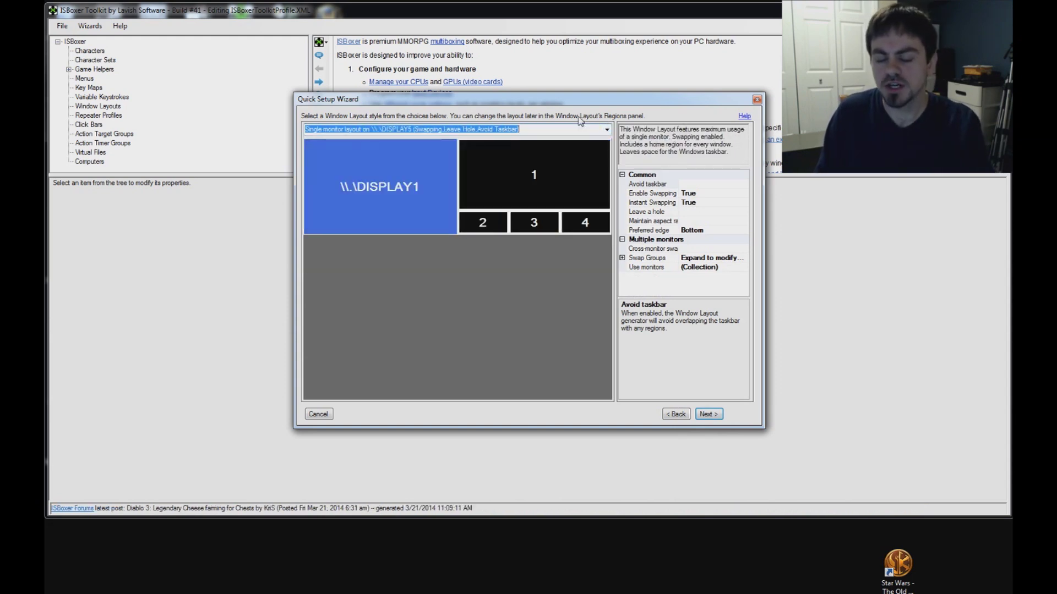
{"action": "key", "text": "Down"}
{"action": "key", "text": "Down"}
{"action": "key", "text": "Down"}
{"action": "key", "text": "Down"}
{"action": "key", "text": "Down"}
{"action": "key", "text": "Down"}
{"action": "key", "text": "Down"}
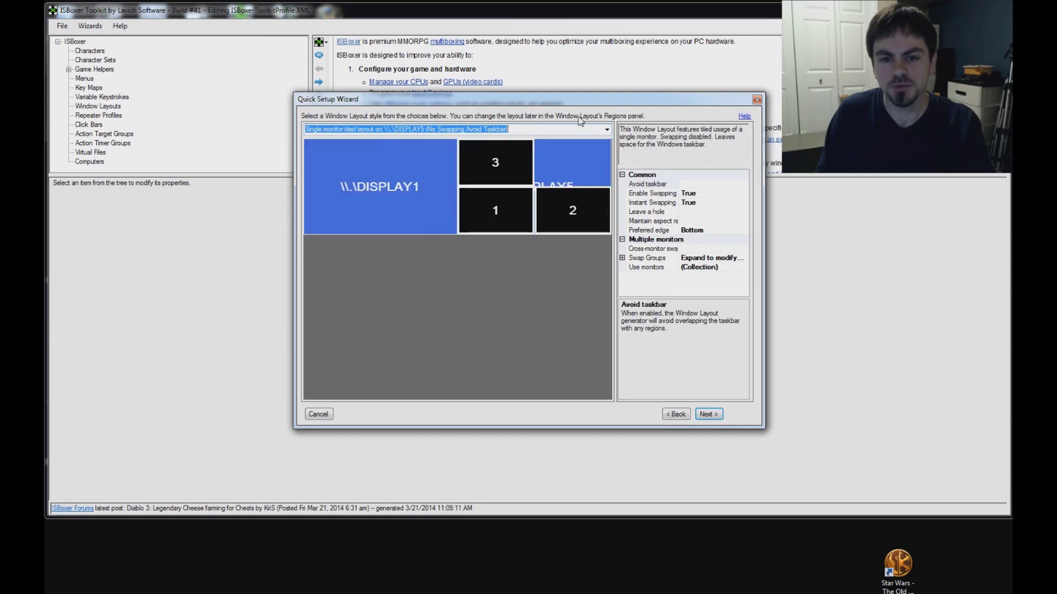
{"action": "key", "text": "Down"}
{"action": "key", "text": "Down"}
{"action": "key", "text": "Down"}
{"action": "key", "text": "Down"}
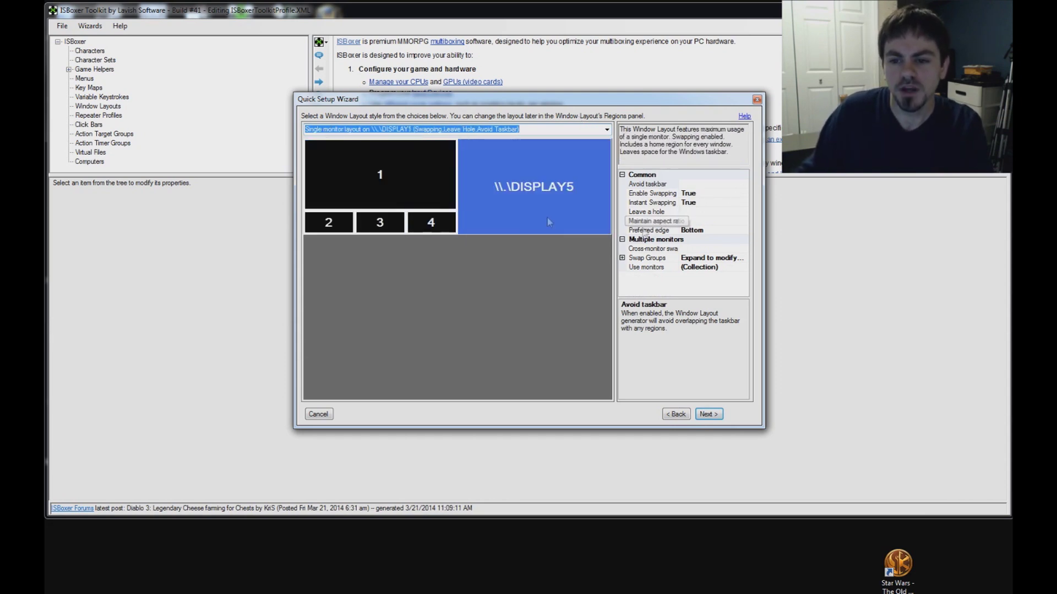
Step: Set the window layout's preferred edge to Top
{"action": "left_click", "coordinate": [664, 230]}
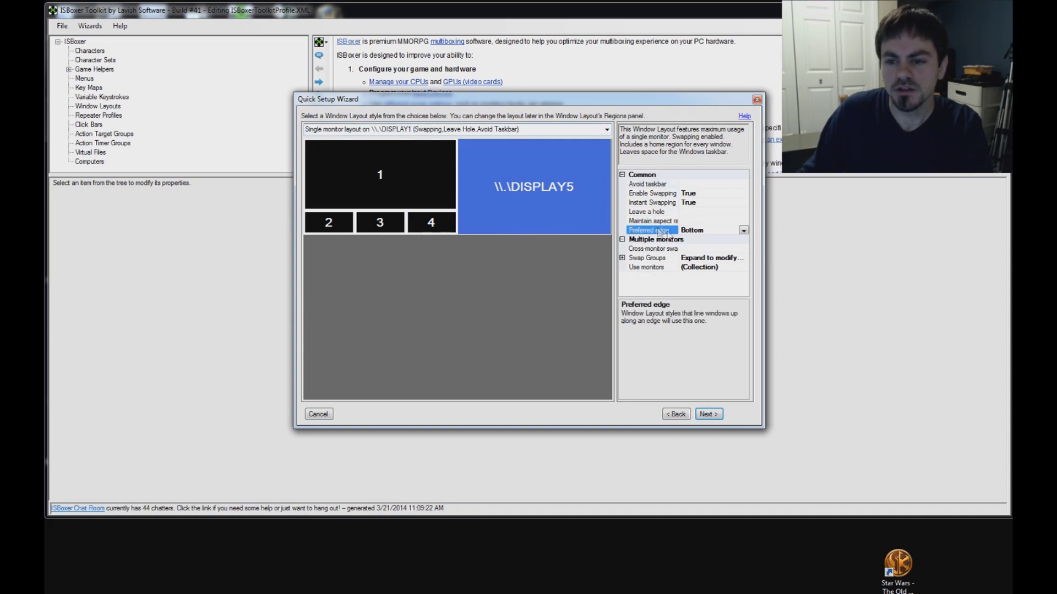
{"action": "left_click", "coordinate": [743, 231]}
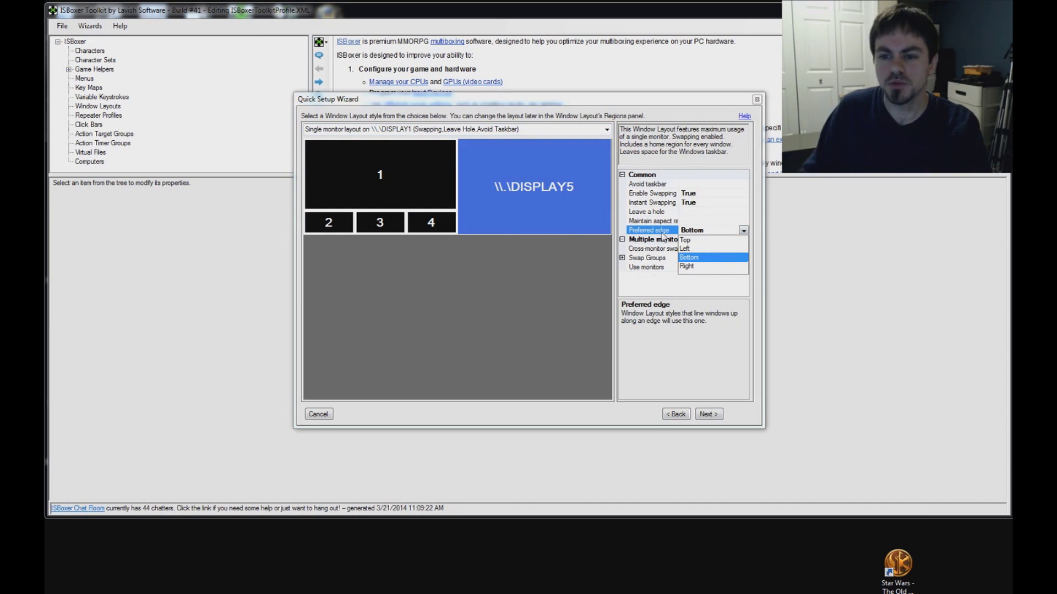
{"action": "left_click", "coordinate": [691, 241]}
{"action": "left_click", "coordinate": [471, 134]}
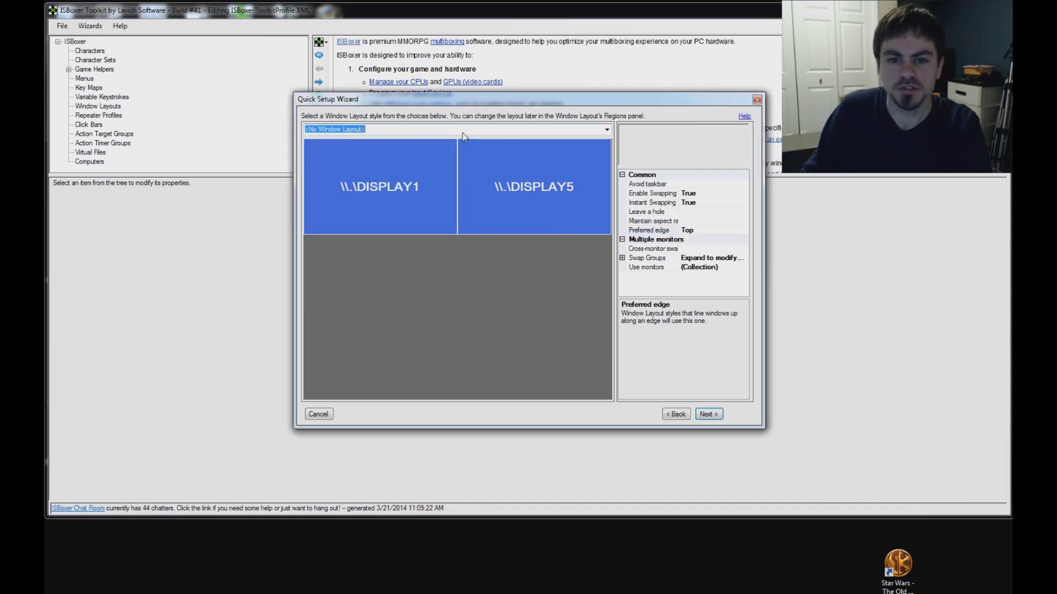
Step: Set the window layout's preferred edge to Bottom, select the single monitor layout on \\.\DISPLAY1, and continue to the CPU strategy options
{"action": "scroll", "coordinate": [474, 135], "scroll_direction": "down", "scroll_amount": 4}
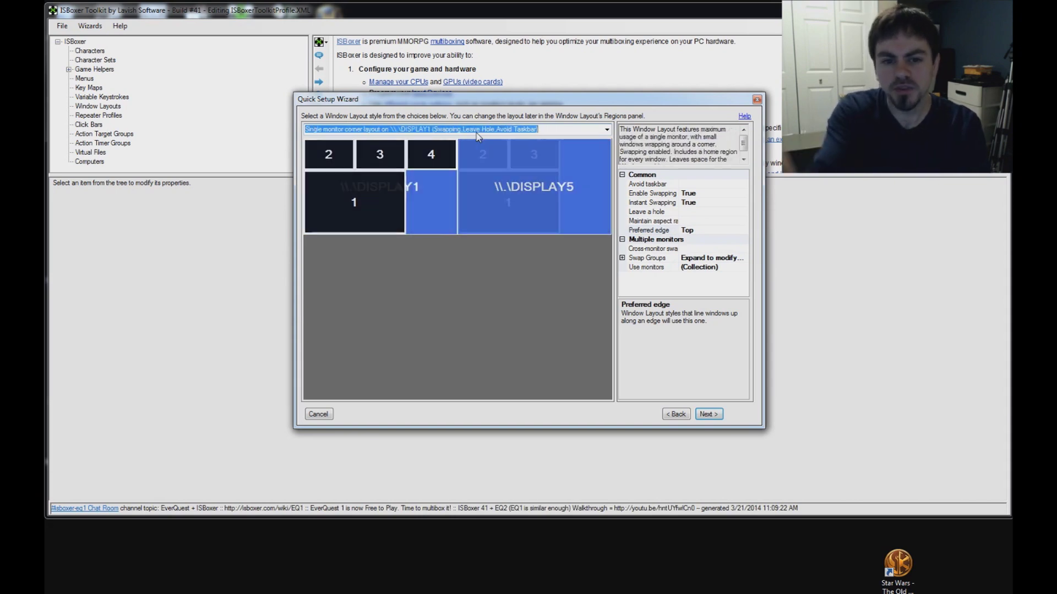
{"action": "scroll", "coordinate": [478, 136], "scroll_direction": "down", "scroll_amount": 1}
{"action": "left_click", "coordinate": [655, 230]}
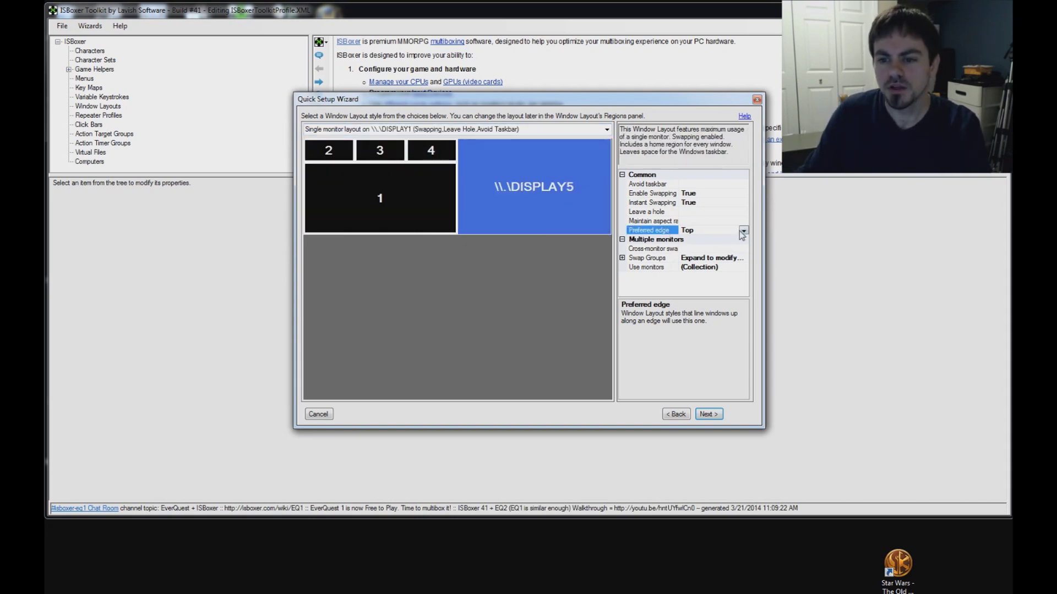
{"action": "left_click", "coordinate": [743, 230]}
{"action": "left_click", "coordinate": [689, 257]}
{"action": "left_click", "coordinate": [505, 131]}
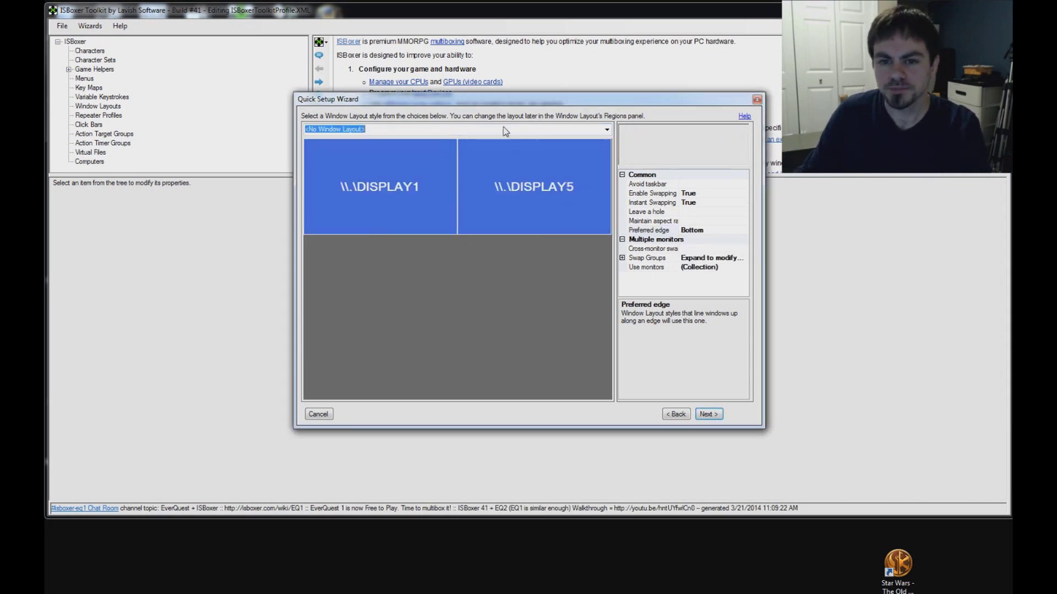
{"action": "scroll", "coordinate": [505, 132], "scroll_direction": "down", "scroll_amount": 1}
{"action": "scroll", "coordinate": [505, 131], "scroll_direction": "up", "scroll_amount": 3}
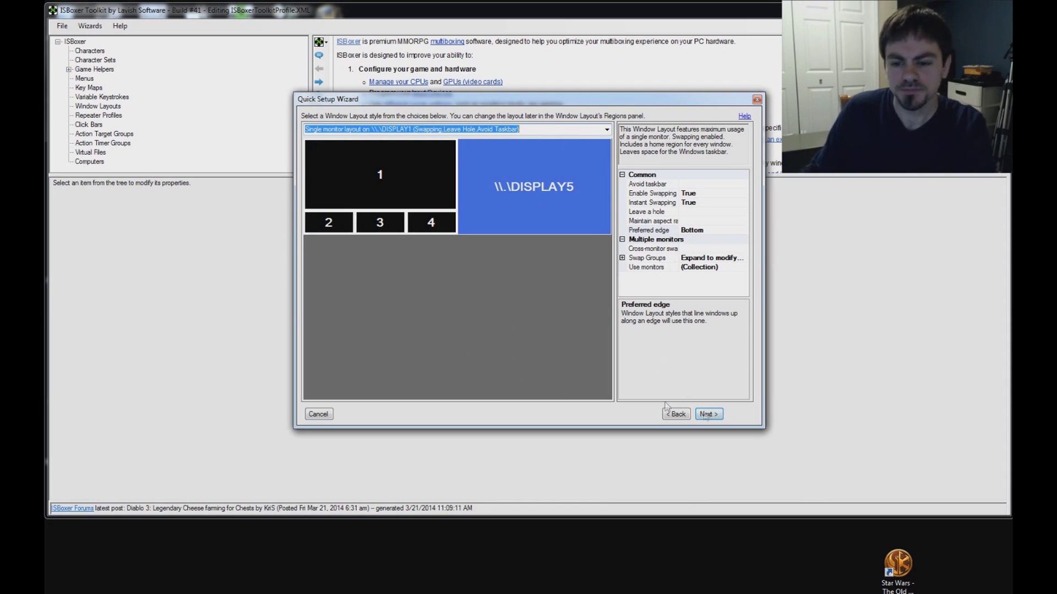
{"action": "left_click", "coordinate": [707, 415]}
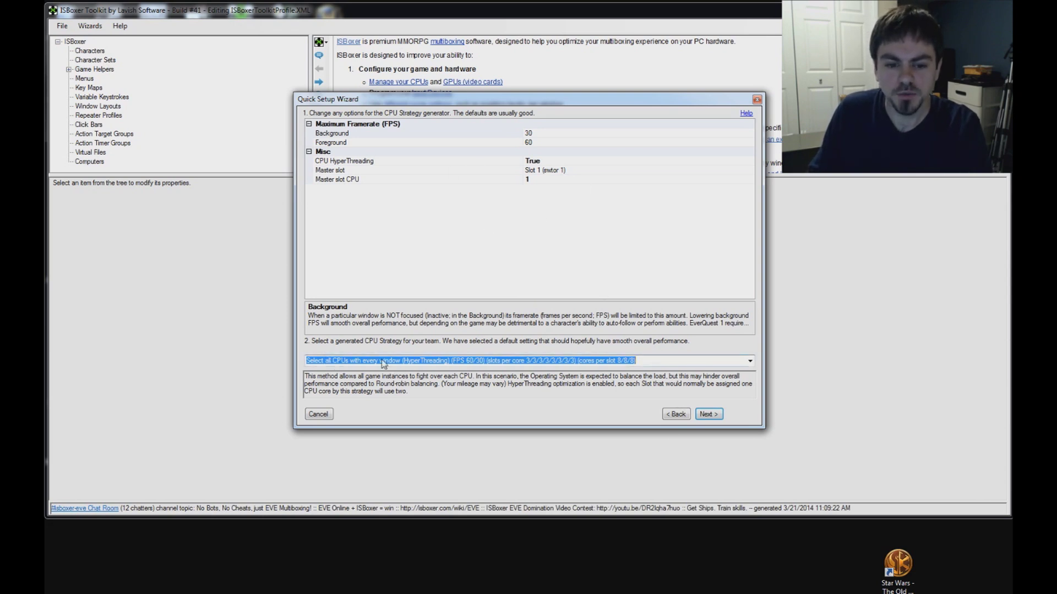
Step: Examine the slots per core and cores per slot of the default CPU strategy
{"action": "left_click", "coordinate": [689, 366]}
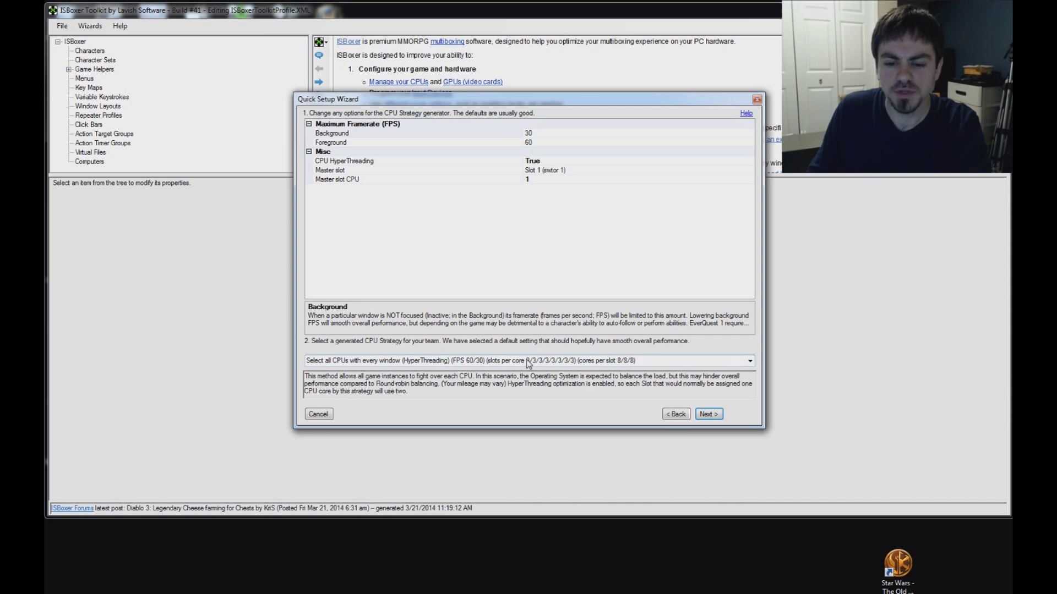
{"action": "left_click_drag", "start_coordinate": [527, 363], "coordinate": [579, 363]}
{"action": "left_click", "coordinate": [645, 363]}
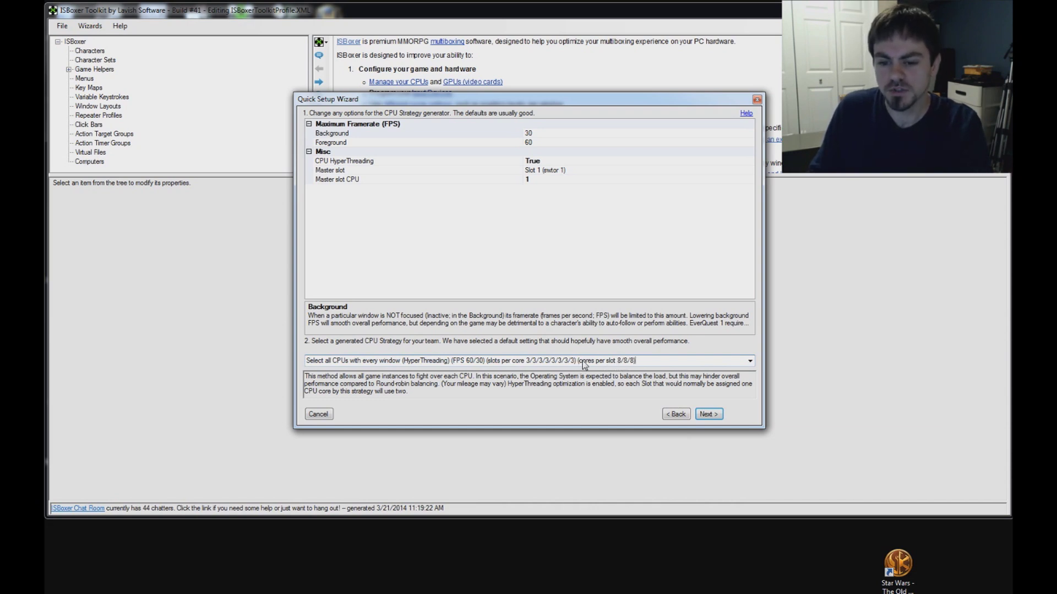
{"action": "left_click_drag", "start_coordinate": [626, 363], "coordinate": [635, 361]}
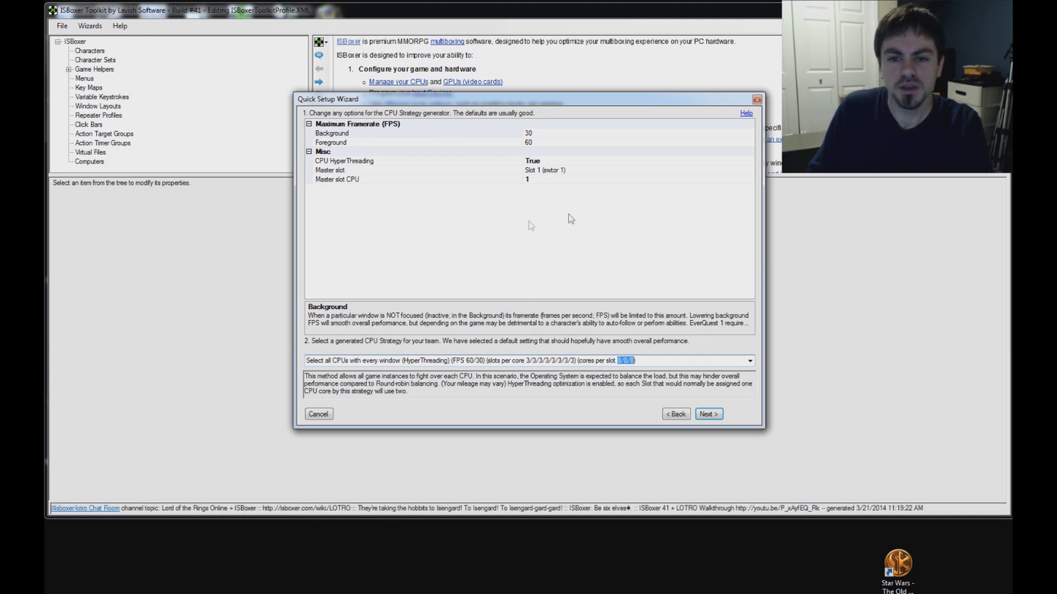
Step: Try the Round-robin balancing CPU strategy and return to selecting all CPUs with every window
{"action": "left_click", "coordinate": [750, 361]}
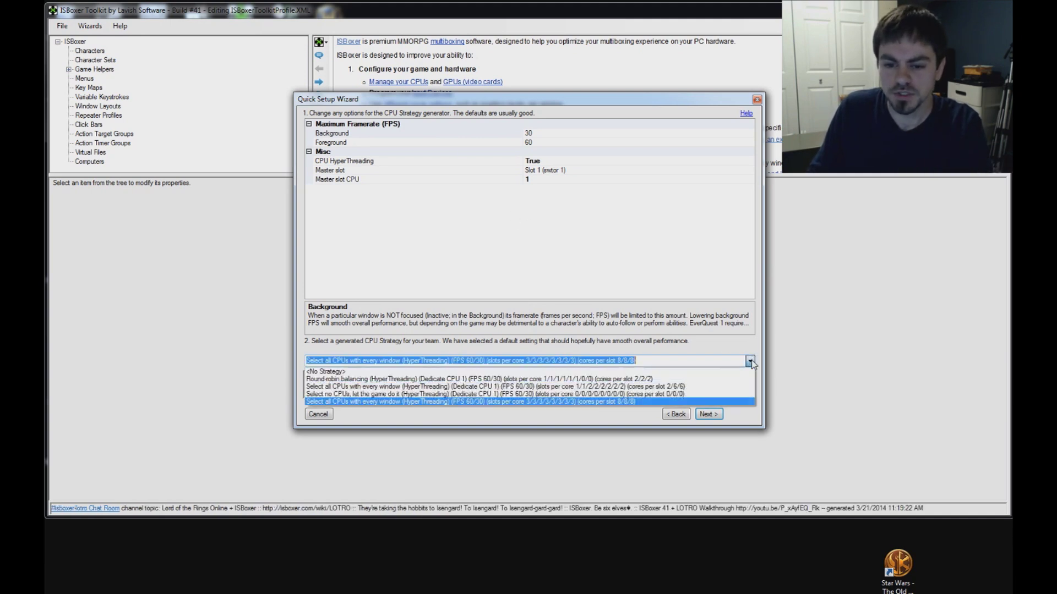
{"action": "left_click", "coordinate": [333, 380]}
{"action": "left_click", "coordinate": [583, 364]}
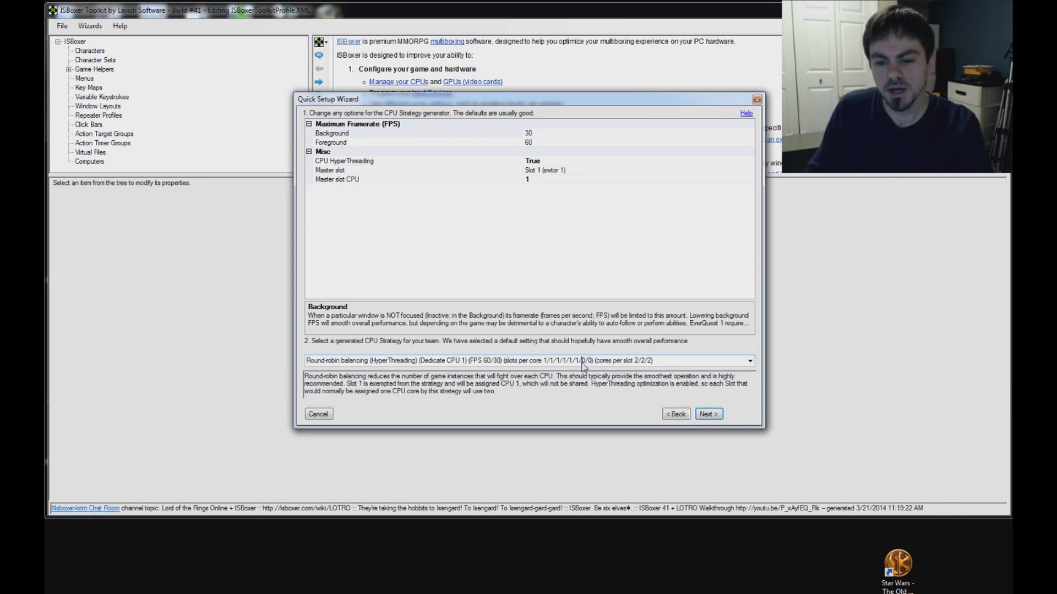
{"action": "left_click_drag", "start_coordinate": [582, 364], "coordinate": [593, 363]}
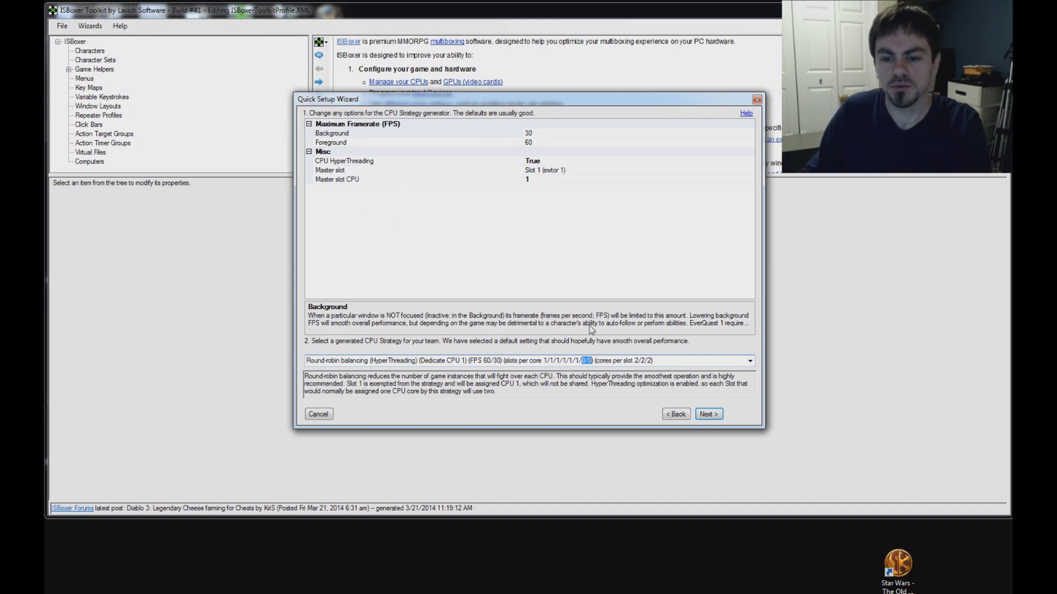
{"action": "left_click", "coordinate": [751, 361]}
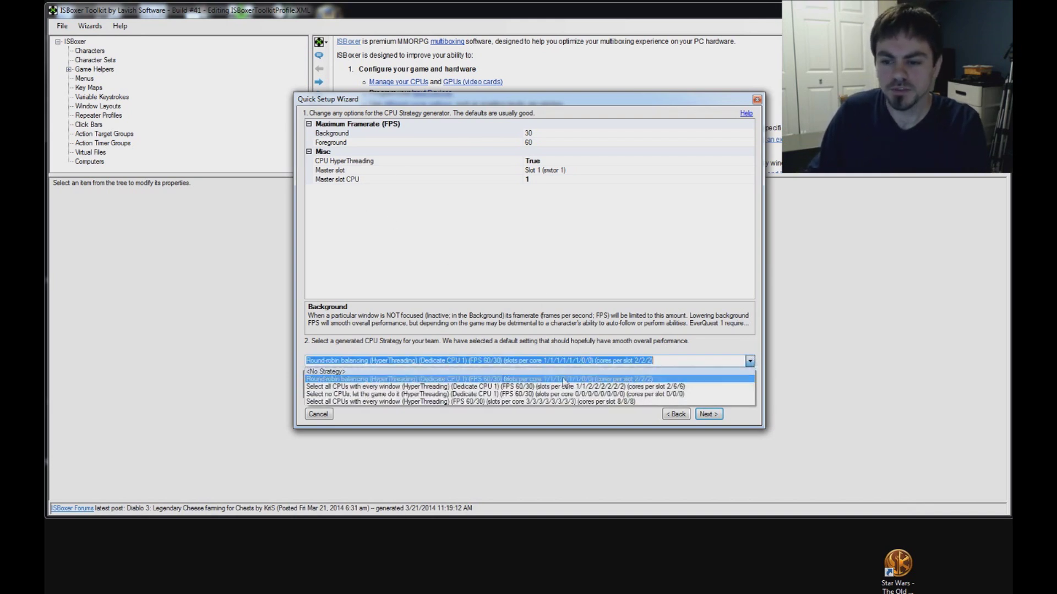
{"action": "left_click", "coordinate": [328, 402]}
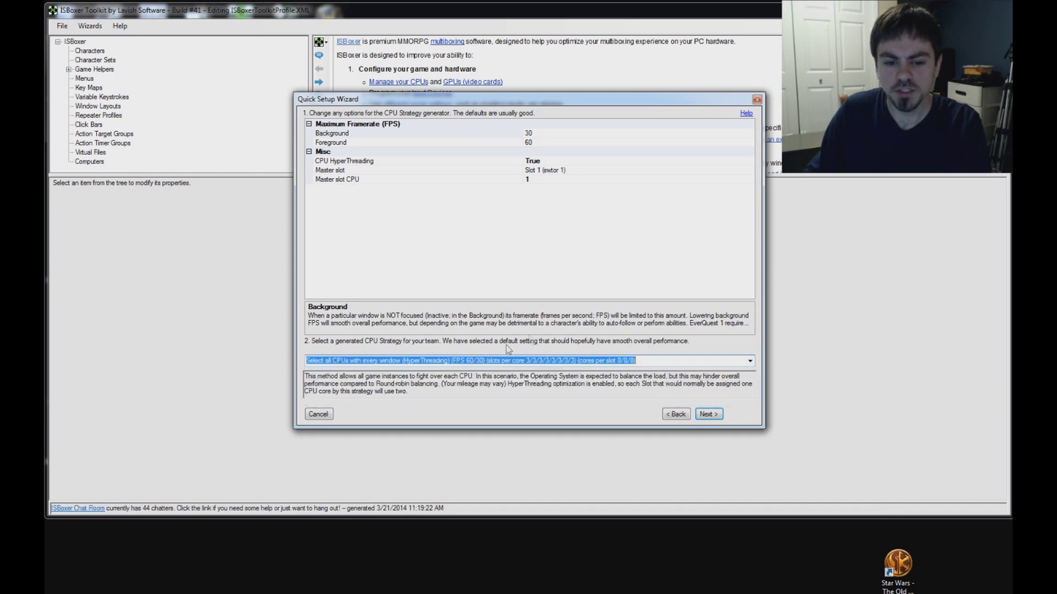
Step: Review the maximum framerate settings for foreground and background game windows
{"action": "key", "text": "shift+Tab"}
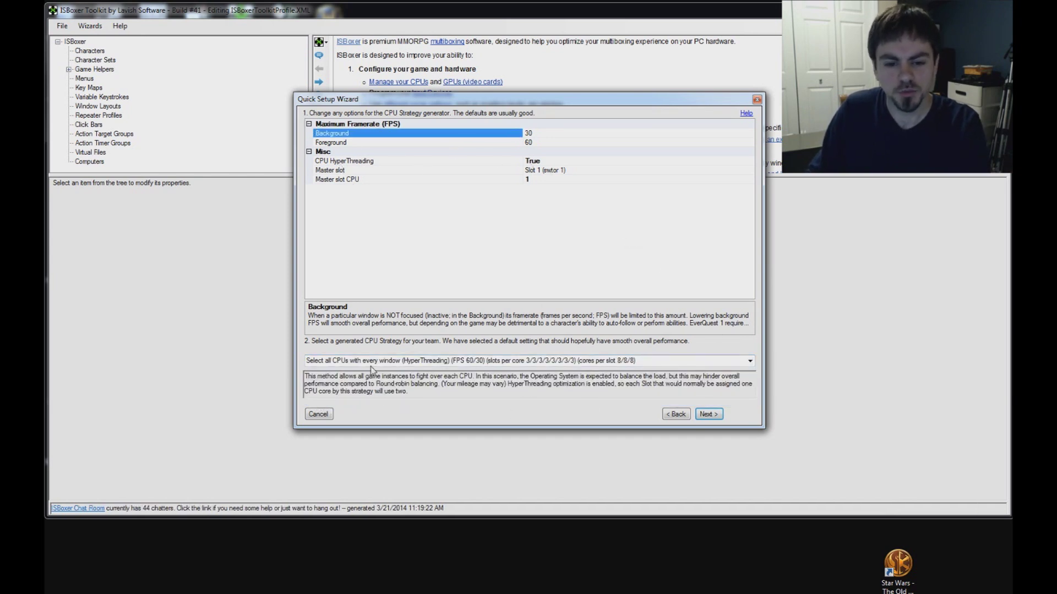
{"action": "key", "text": "Tab"}
{"action": "left_click", "coordinate": [397, 153]}
{"action": "left_click", "coordinate": [330, 145]}
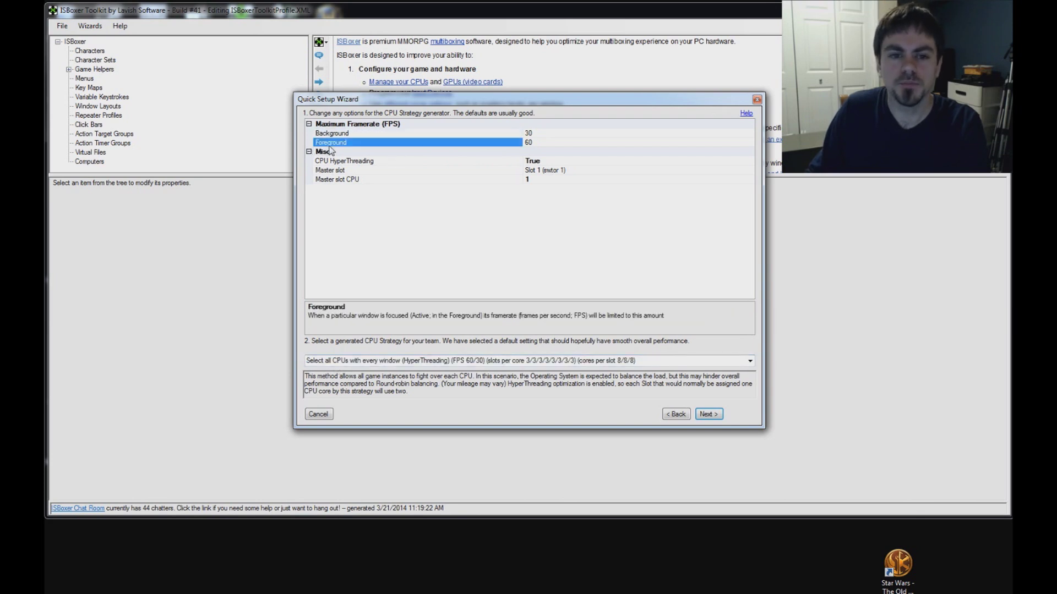
{"action": "left_click", "coordinate": [364, 134]}
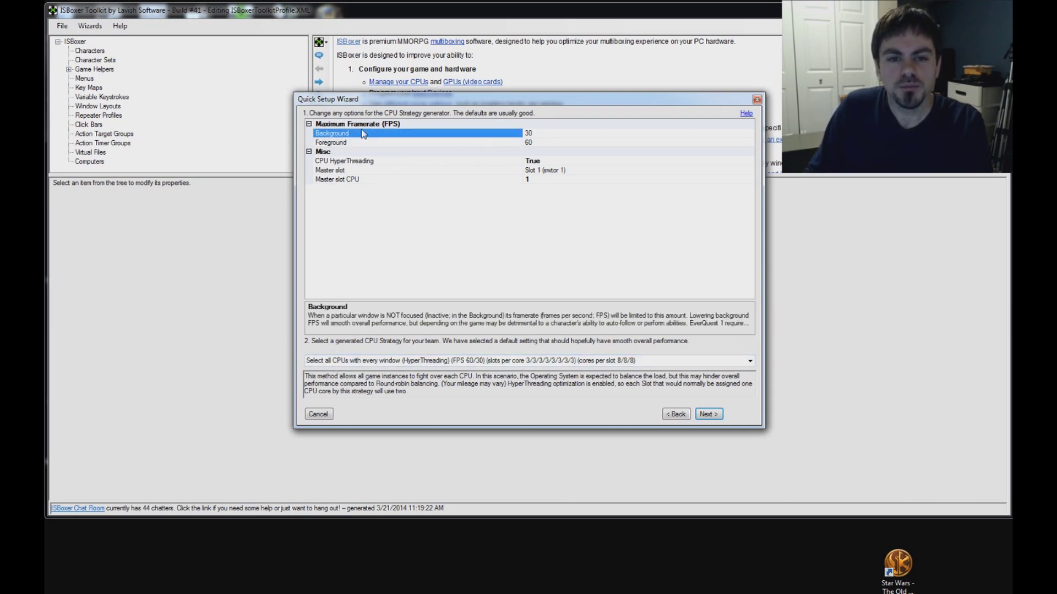
{"action": "left_click", "coordinate": [536, 142]}
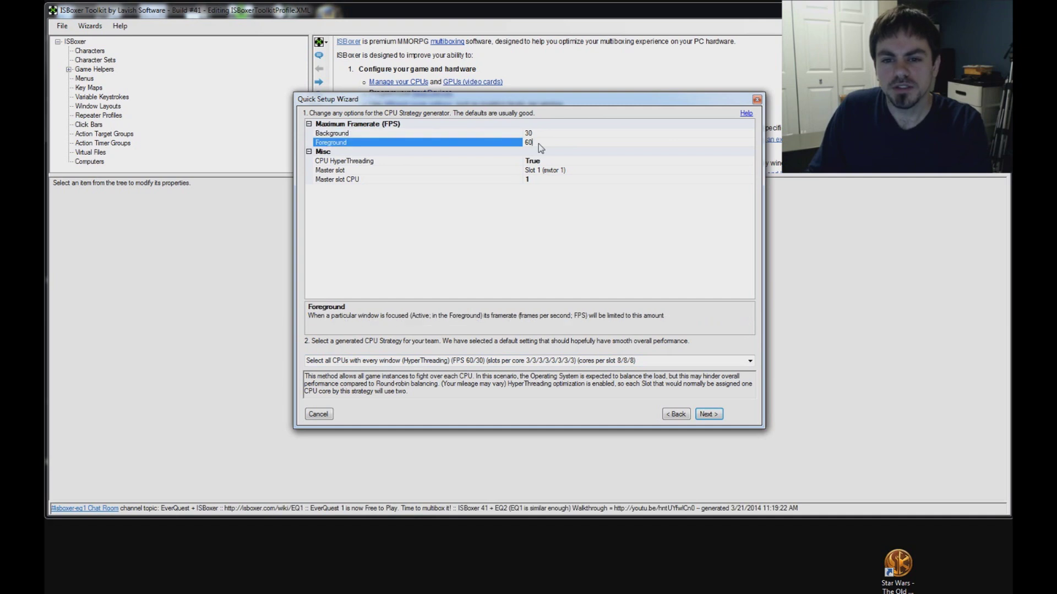
{"action": "left_click", "coordinate": [540, 134]}
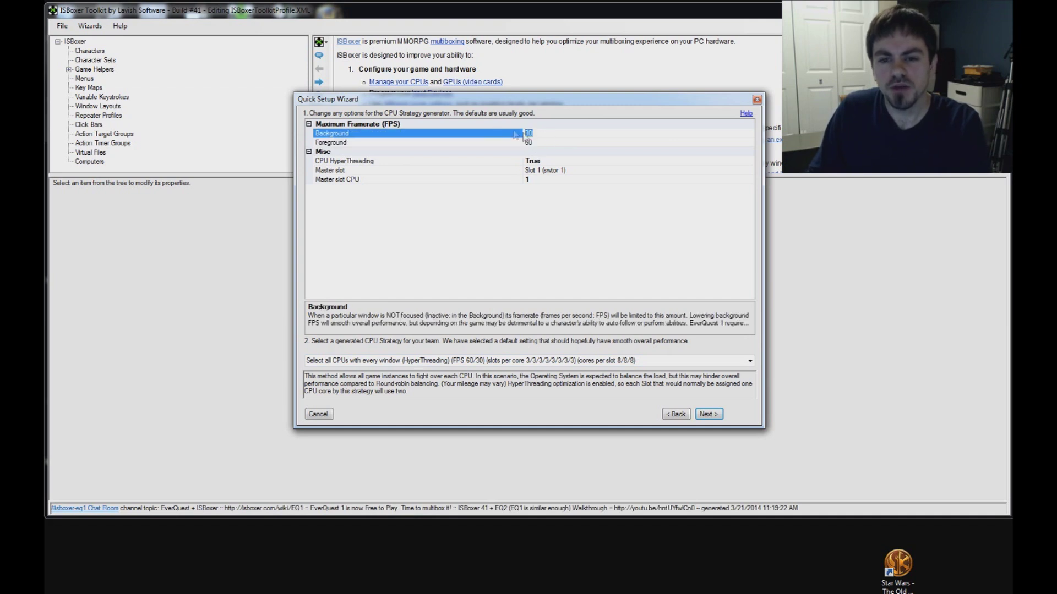
{"action": "left_click", "coordinate": [543, 143]}
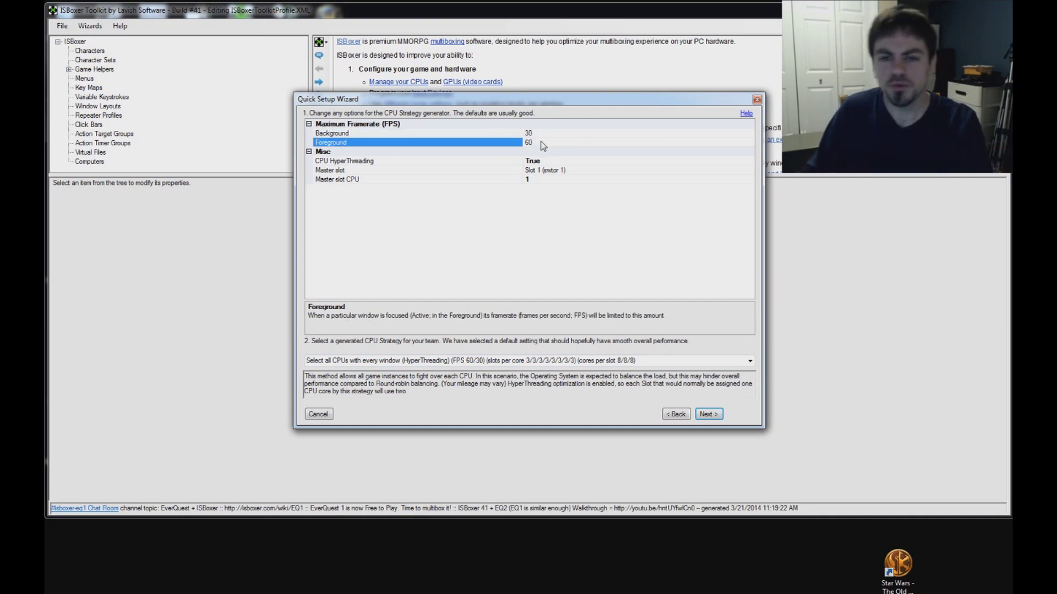
{"action": "left_click", "coordinate": [532, 134]}
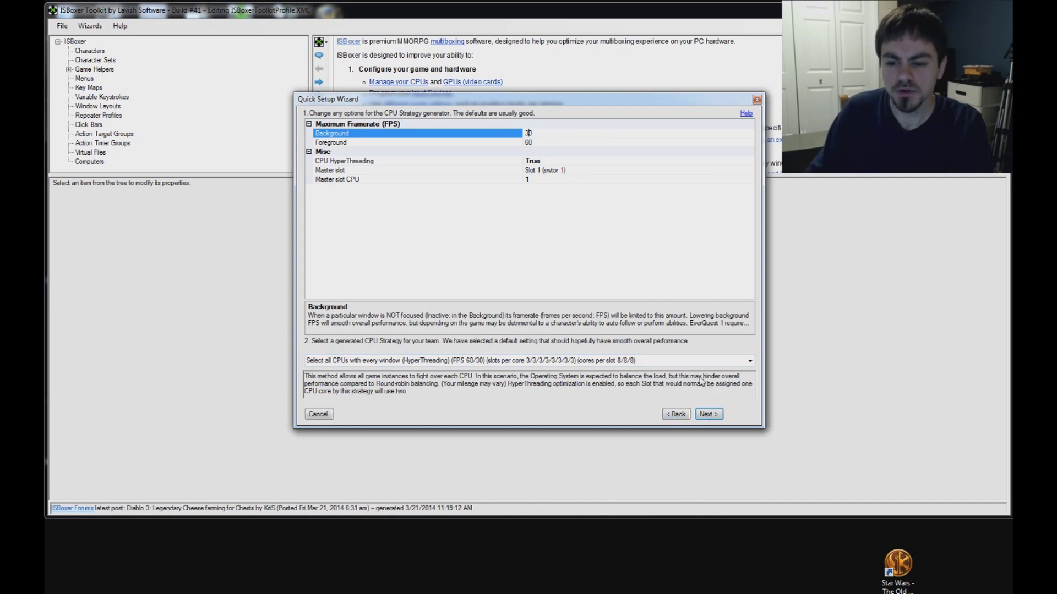
Step: Accept the CPU strategy and set the game key bindings for Follow Target to F7 and Assist Target to F8
{"action": "left_click", "coordinate": [708, 414]}
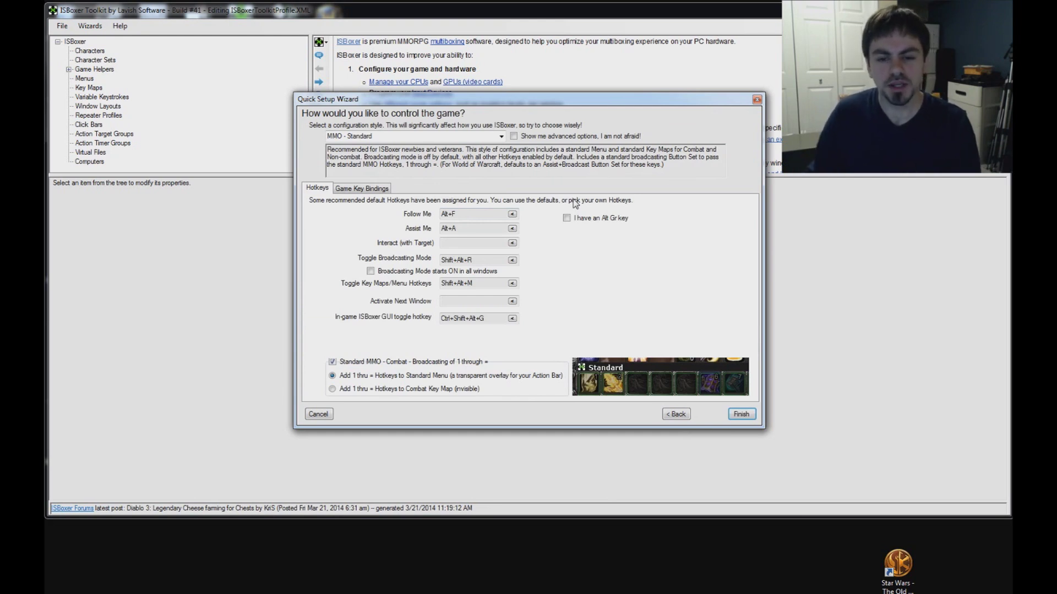
{"action": "left_click", "coordinate": [350, 189]}
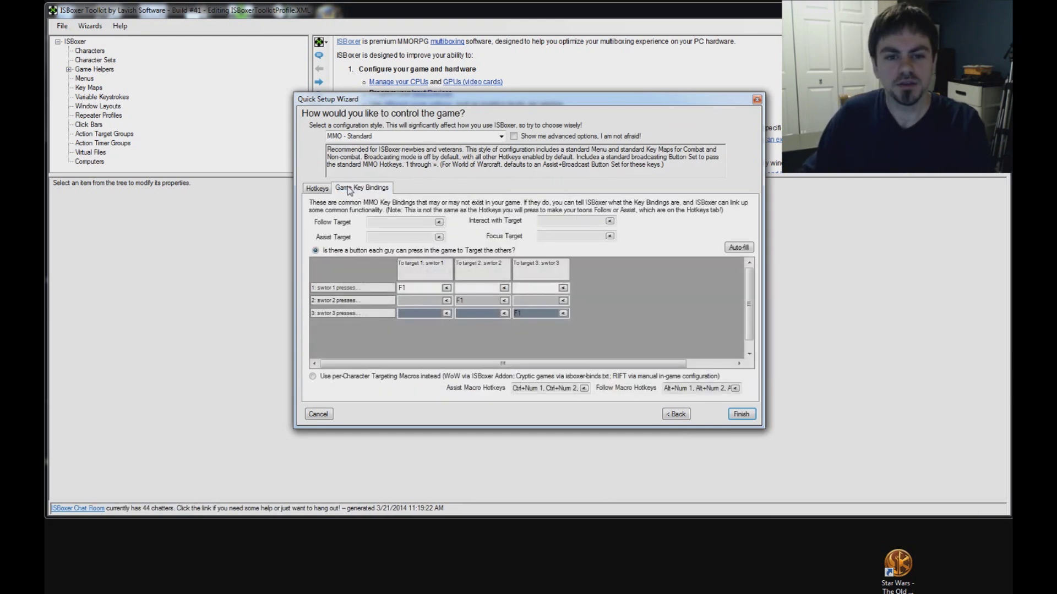
{"action": "left_click", "coordinate": [391, 222]}
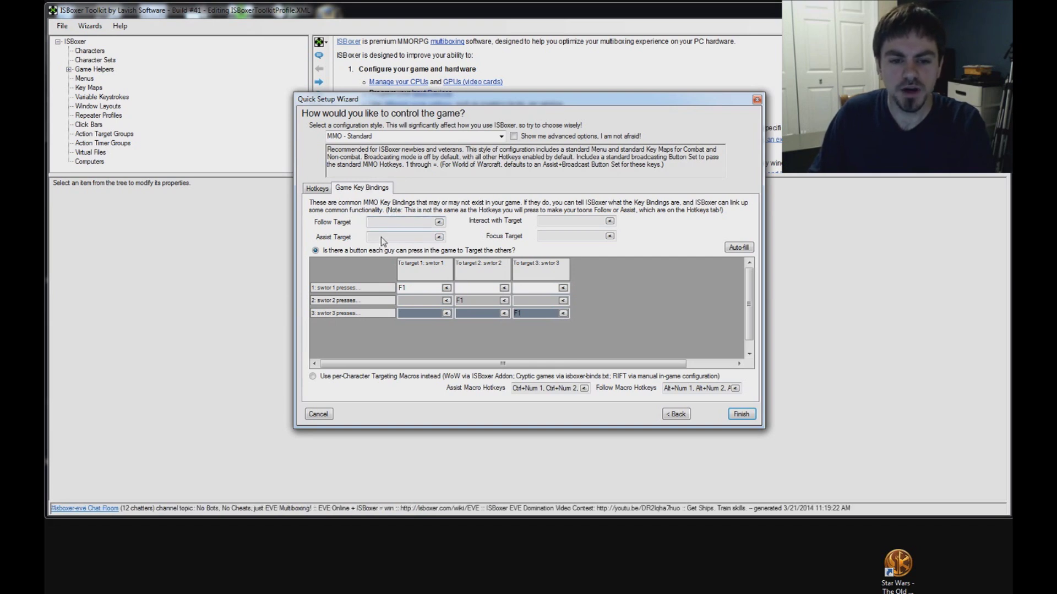
{"action": "left_click", "coordinate": [384, 239]}
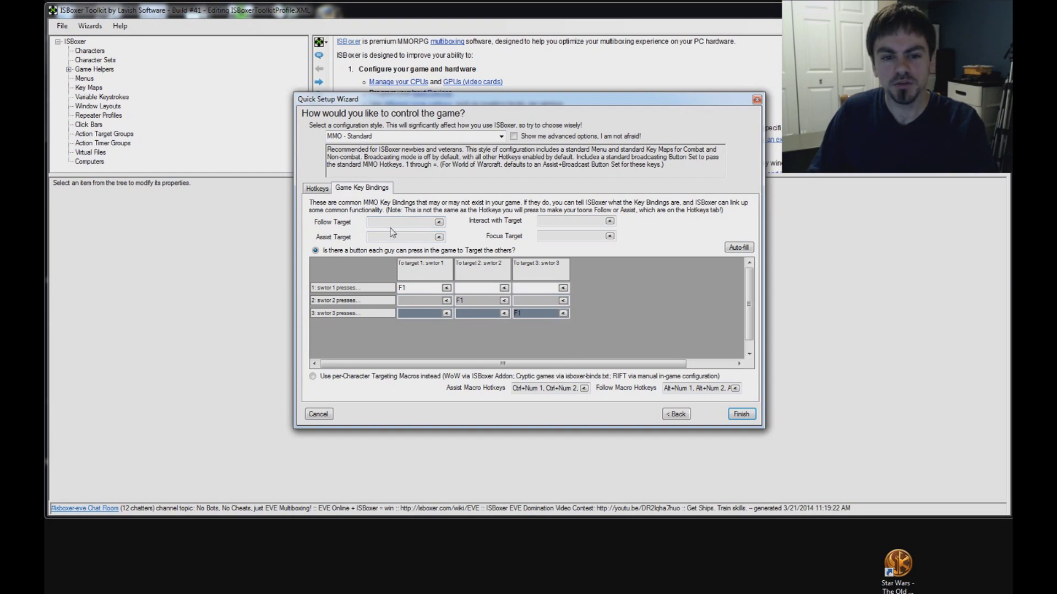
{"action": "left_click", "coordinate": [439, 221]}
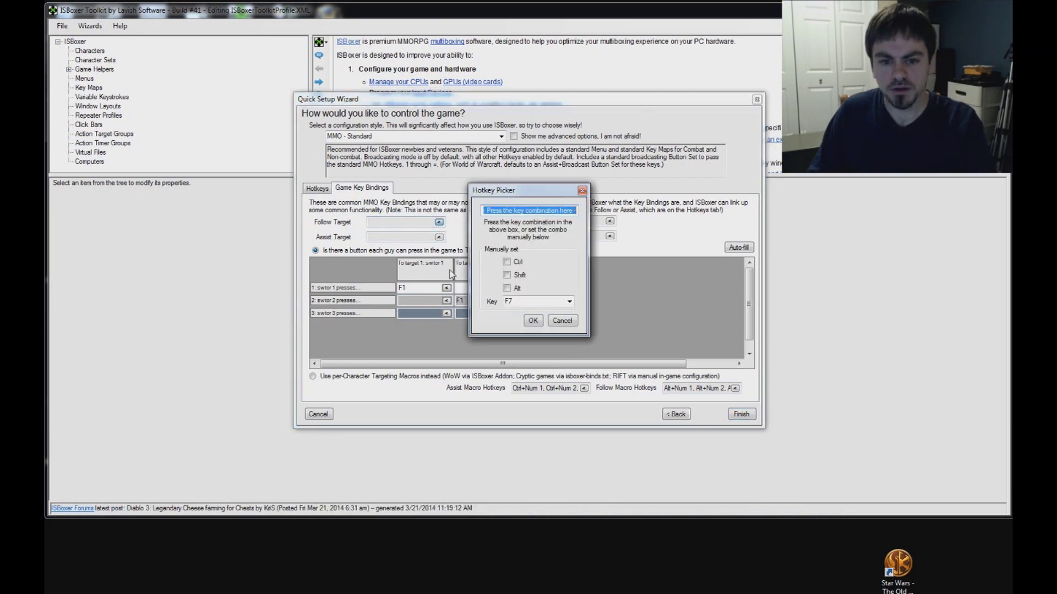
{"action": "left_click", "coordinate": [532, 321]}
{"action": "left_click", "coordinate": [439, 236]}
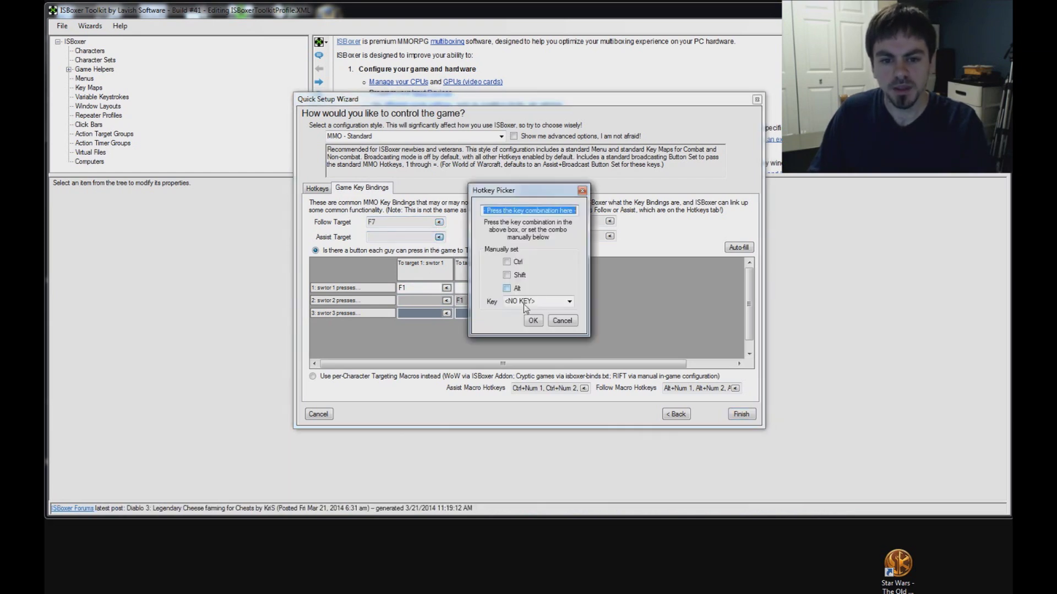
{"action": "key", "text": "F8"}
{"action": "left_click", "coordinate": [535, 320]}
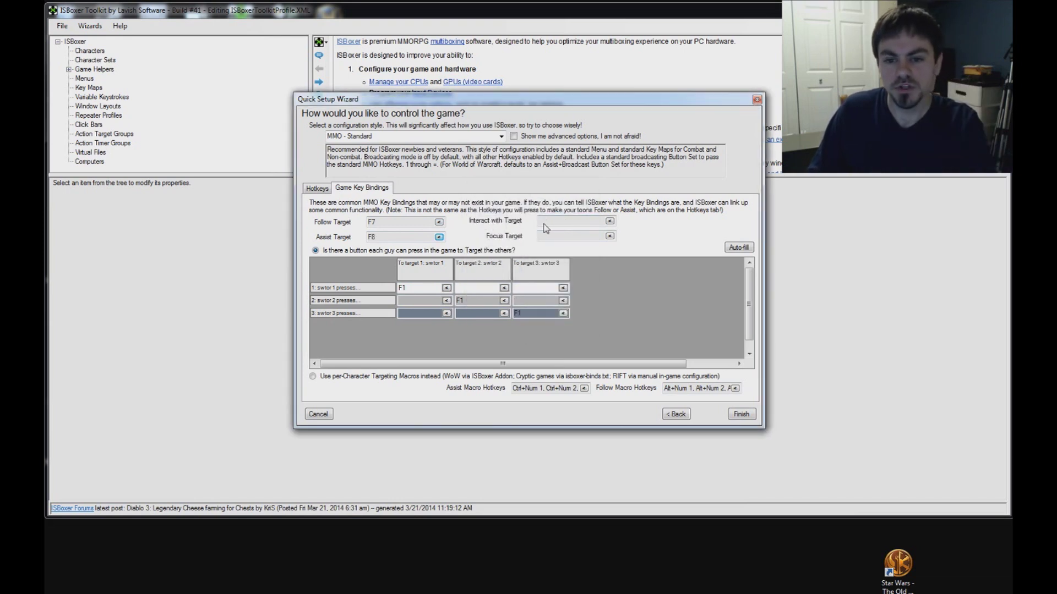
{"action": "left_click", "coordinate": [599, 222]}
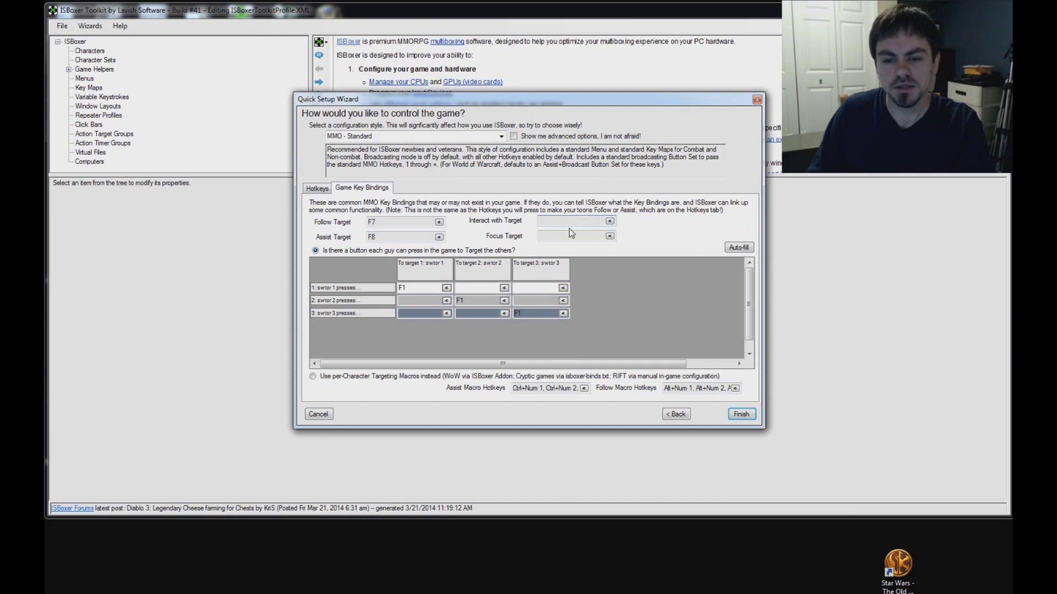
{"action": "left_click", "coordinate": [556, 238]}
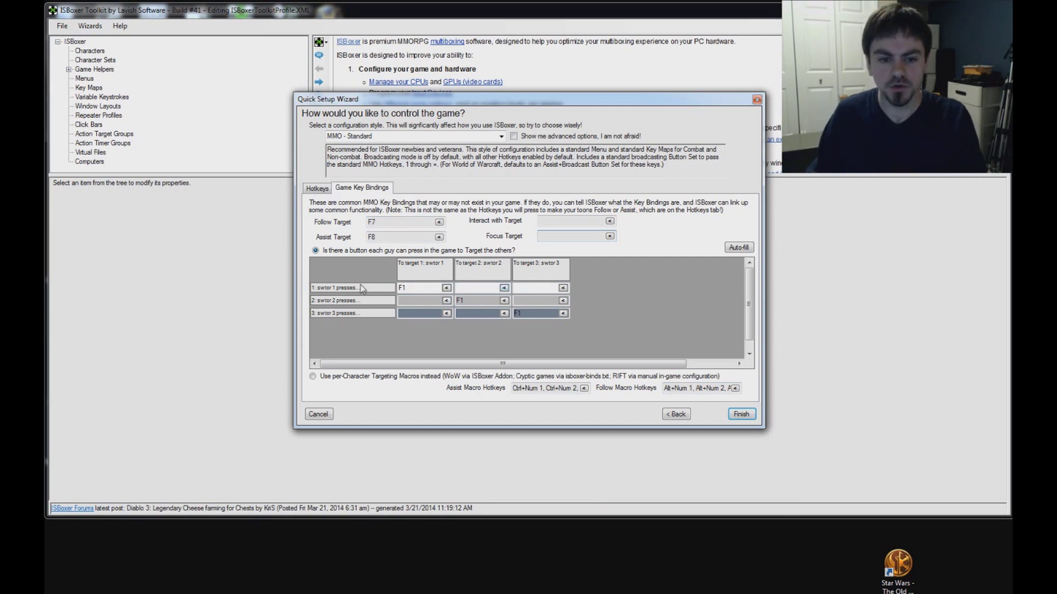
Step: Set swtor 1's targeting keys to F3 for swtor 2 and F2 for swtor 3
{"action": "left_click", "coordinate": [503, 287]}
{"action": "key", "text": "F3"}
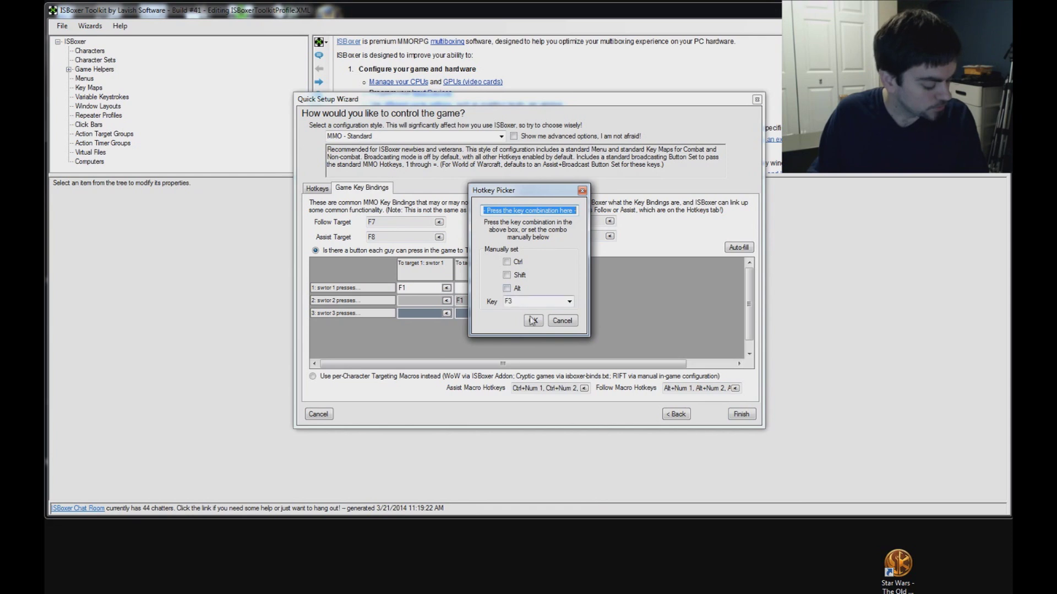
{"action": "left_click", "coordinate": [532, 320]}
{"action": "left_click", "coordinate": [562, 288]}
{"action": "key", "text": "F3"}
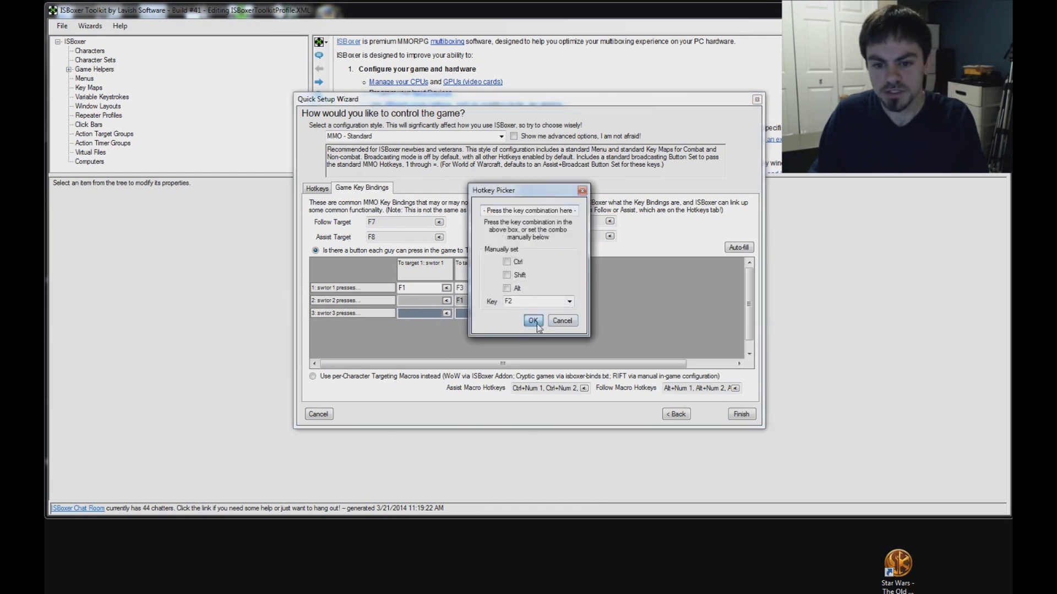
{"action": "left_click", "coordinate": [533, 320]}
Step: Set swtor 2's targeting keys to F3 for swtor 1 and F2 for swtor 3
{"action": "left_click", "coordinate": [446, 300]}
{"action": "key", "text": "F3"}
{"action": "left_click", "coordinate": [533, 320]}
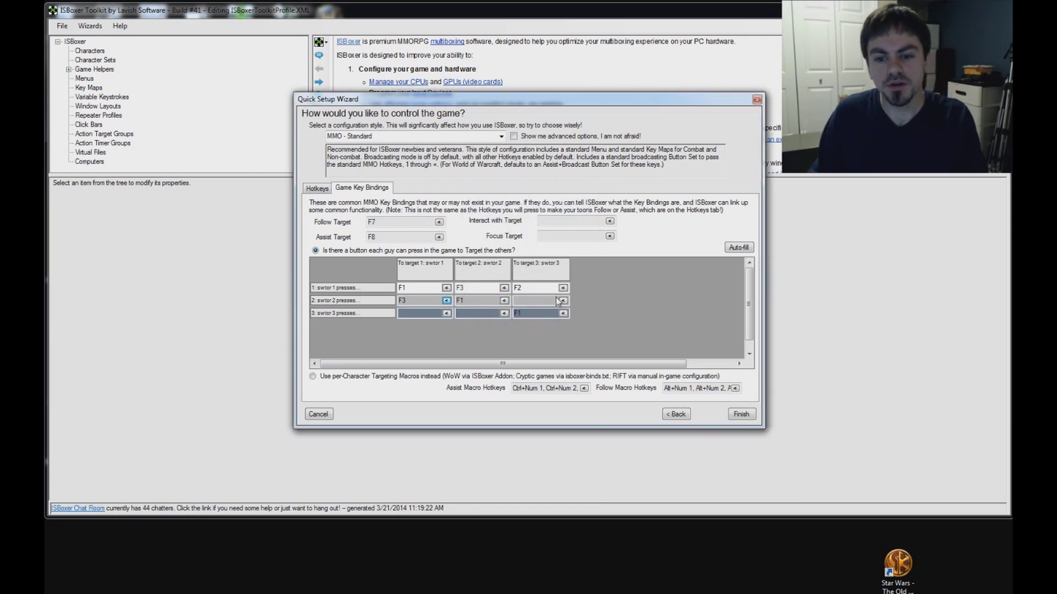
{"action": "left_click", "coordinate": [563, 301]}
{"action": "key", "text": "F2"}
{"action": "left_click", "coordinate": [533, 322]}
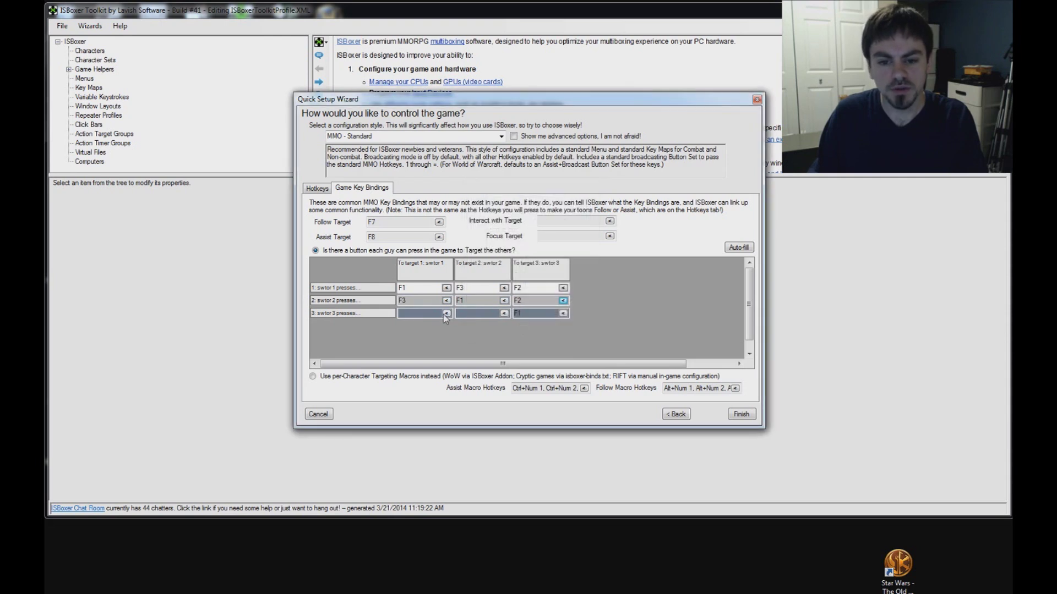
Step: Set swtor 3's targeting keys to F3 for swtor 1 and F2 for swtor 2
{"action": "left_click", "coordinate": [447, 313]}
{"action": "key", "text": "F3"}
{"action": "left_click", "coordinate": [533, 322]}
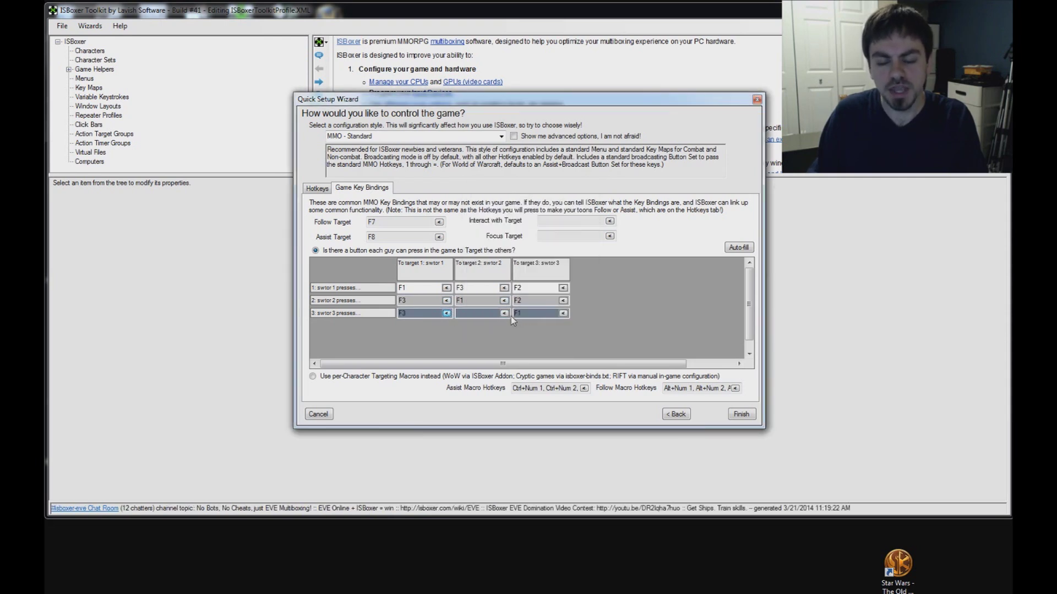
{"action": "left_click", "coordinate": [504, 313]}
{"action": "key", "text": "F2"}
{"action": "left_click", "coordinate": [533, 322]}
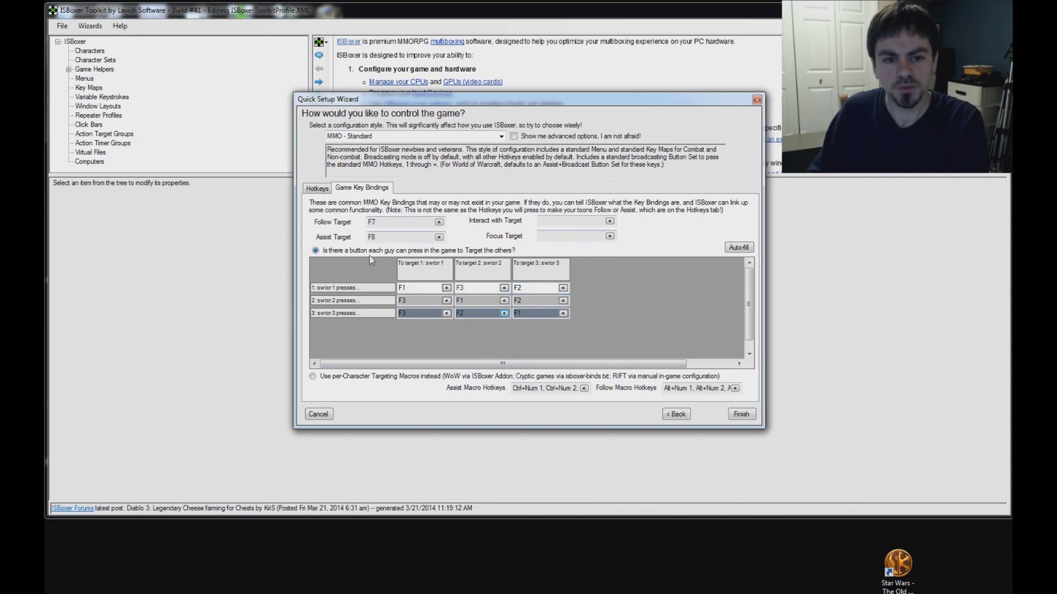
Step: Review the default hotkeys for Follow Me, Assist Me, broadcasting mode, key maps and the in-game GUI, comparing them with the game key bindings
{"action": "left_click", "coordinate": [321, 193]}
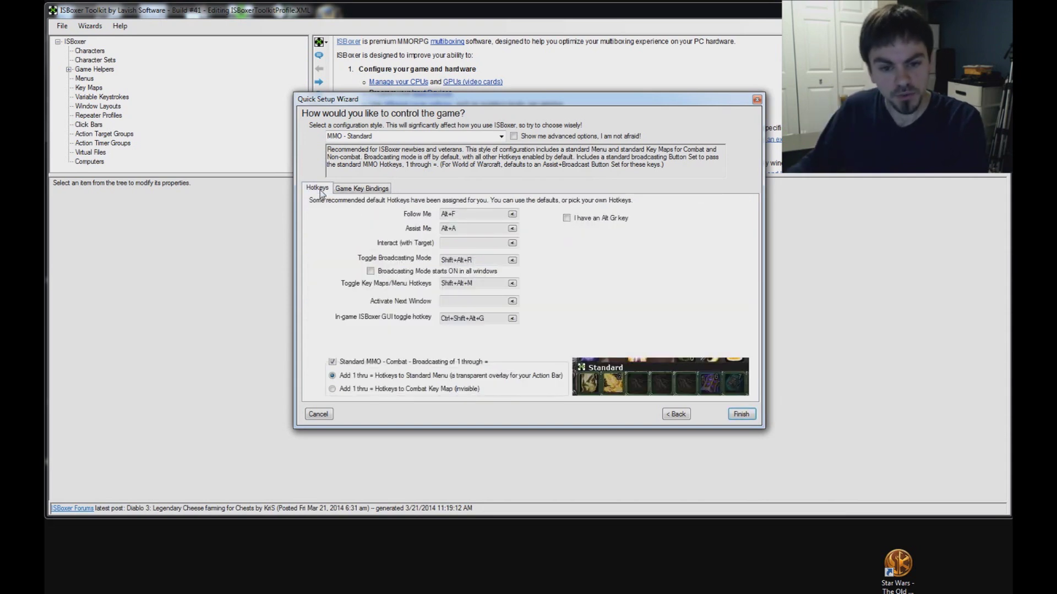
{"action": "left_click", "coordinate": [361, 188]}
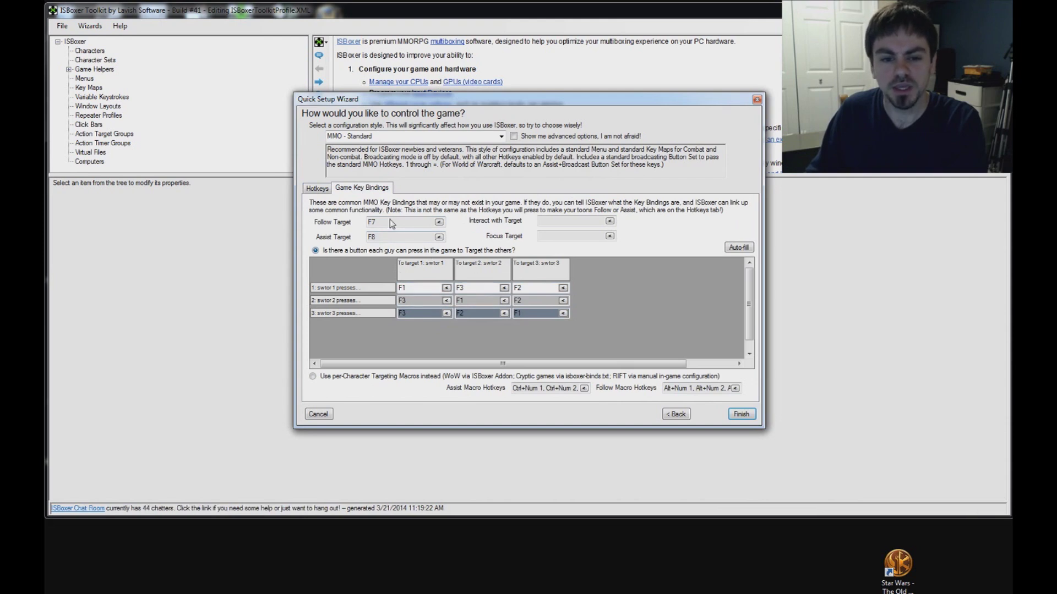
{"action": "left_click", "coordinate": [316, 189]}
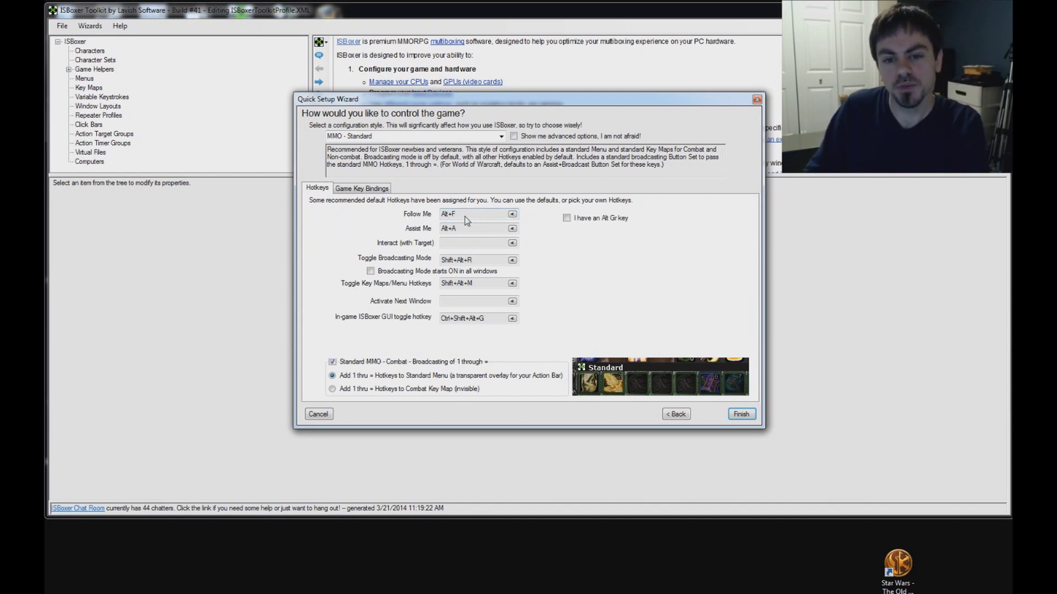
{"action": "left_click", "coordinate": [409, 223]}
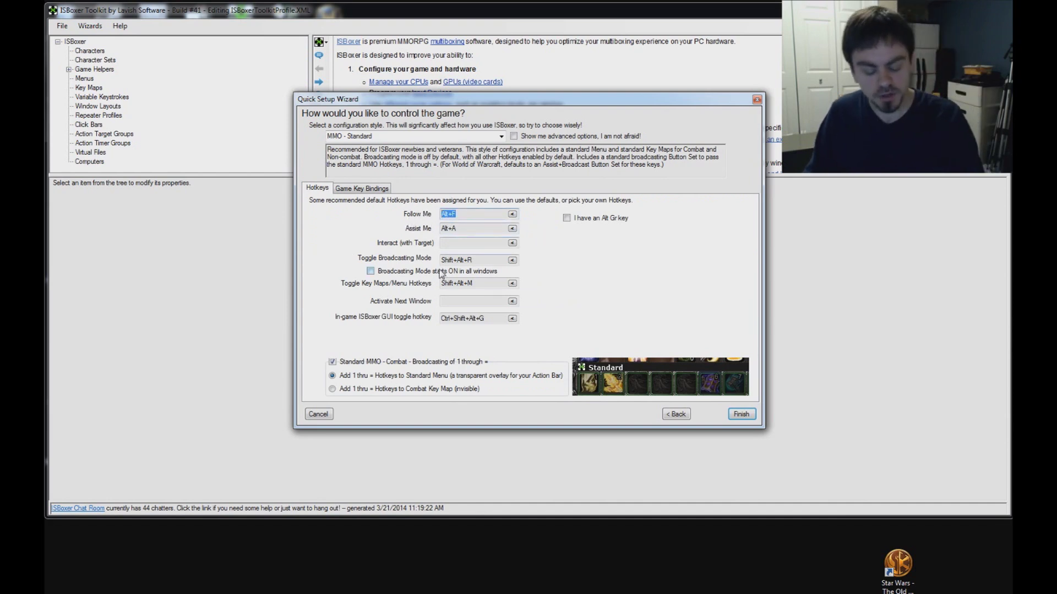
{"action": "left_click", "coordinate": [421, 229]}
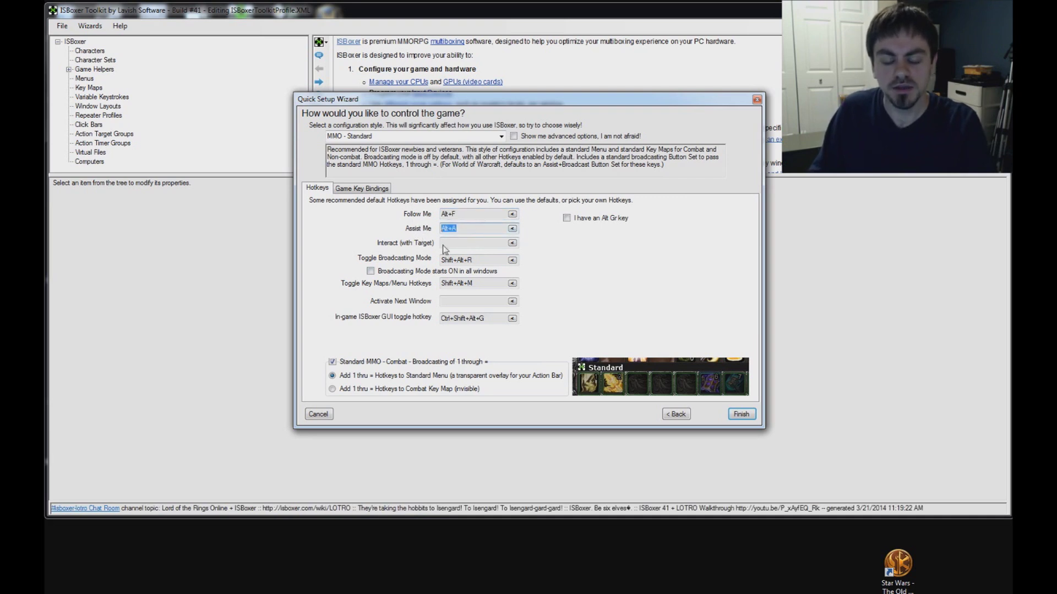
{"action": "left_click", "coordinate": [486, 261]}
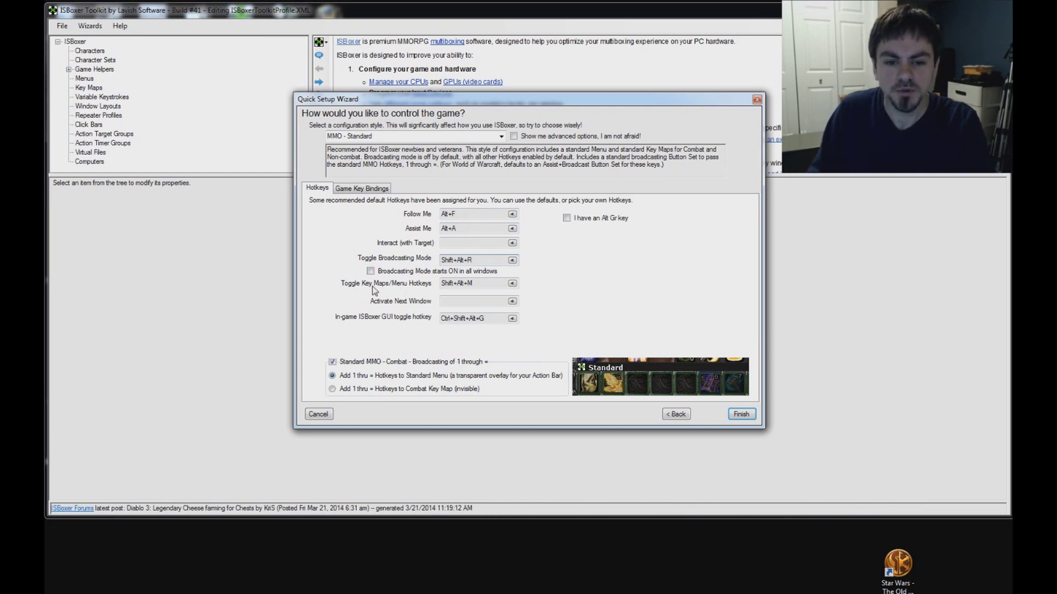
{"action": "left_click", "coordinate": [494, 285]}
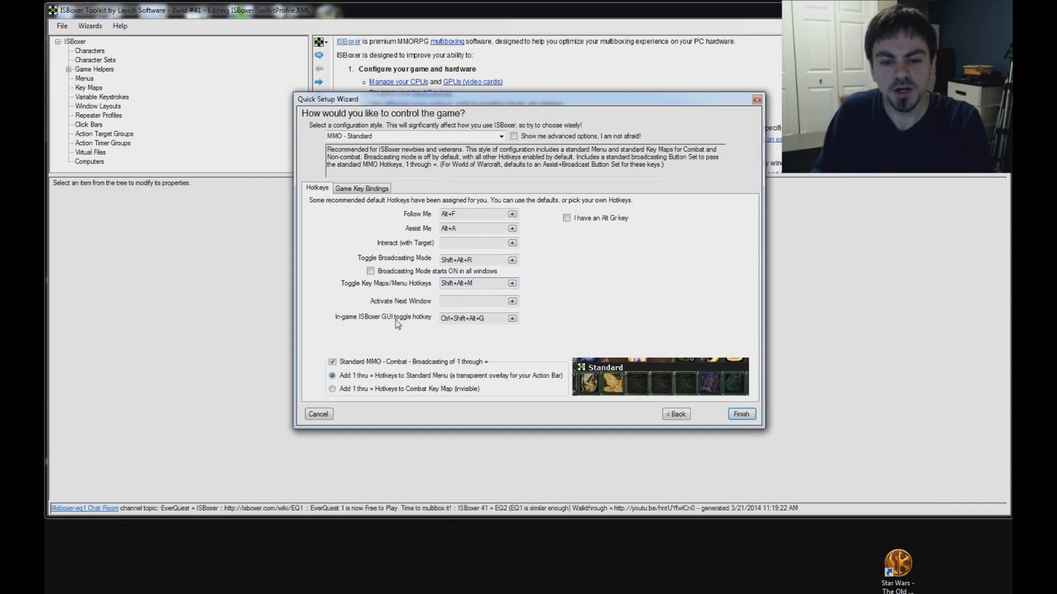
{"action": "left_click", "coordinate": [494, 319]}
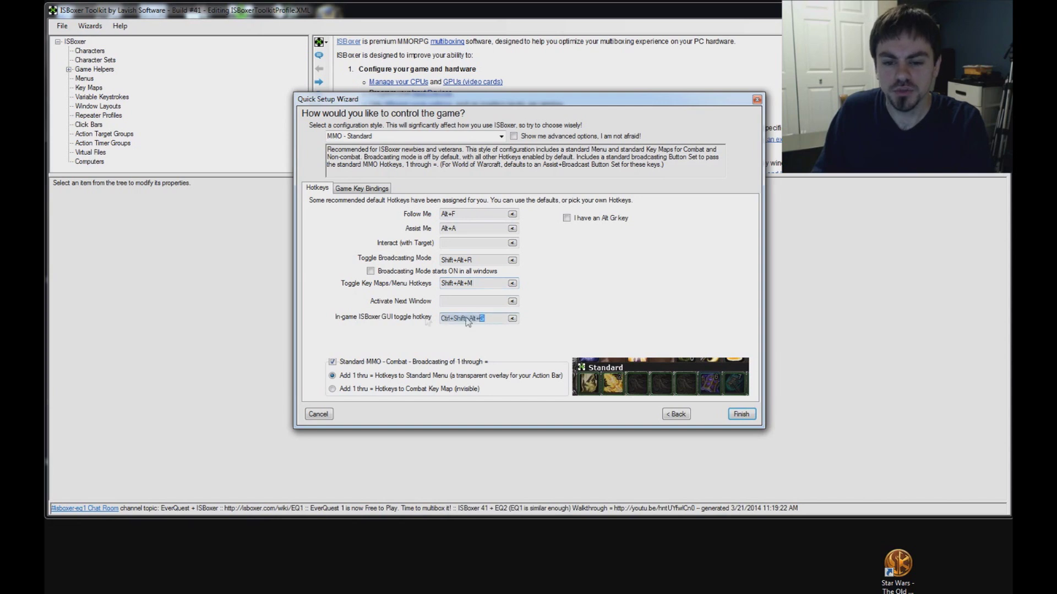
{"action": "left_click", "coordinate": [498, 319]}
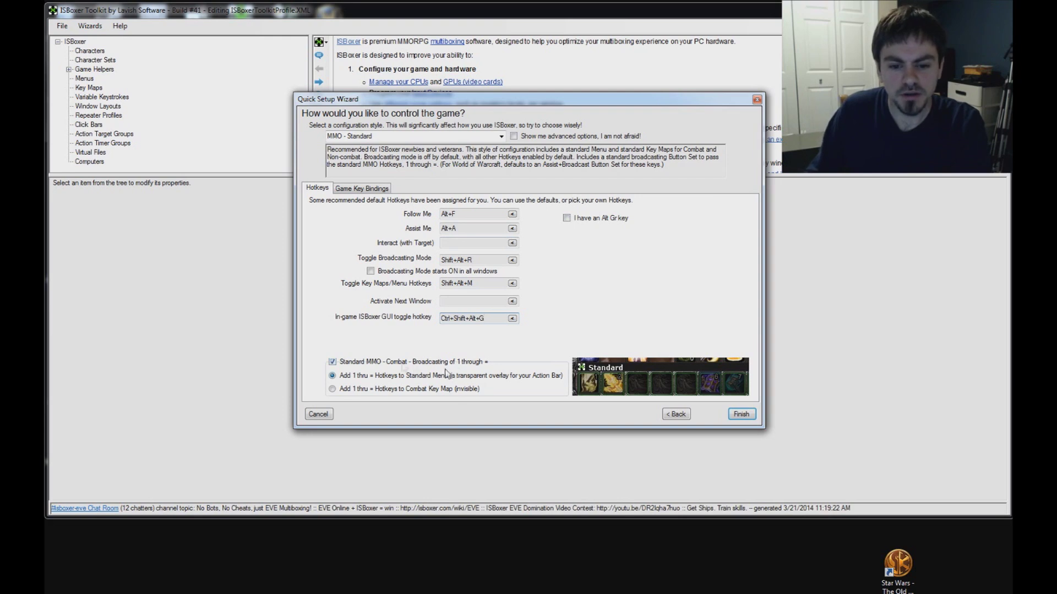
{"action": "left_click", "coordinate": [334, 363]}
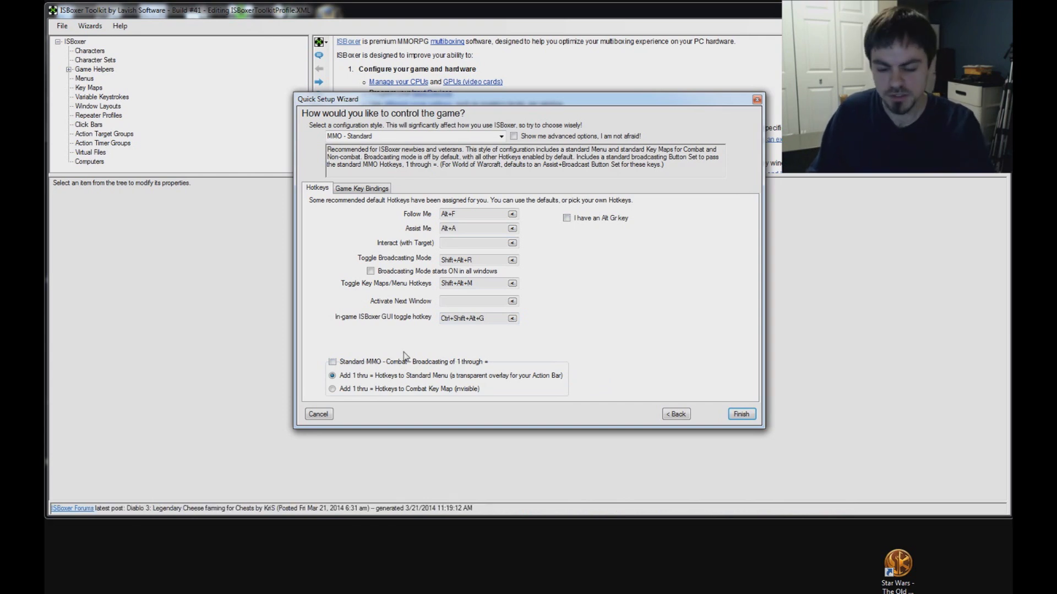
{"action": "left_click", "coordinate": [333, 362]}
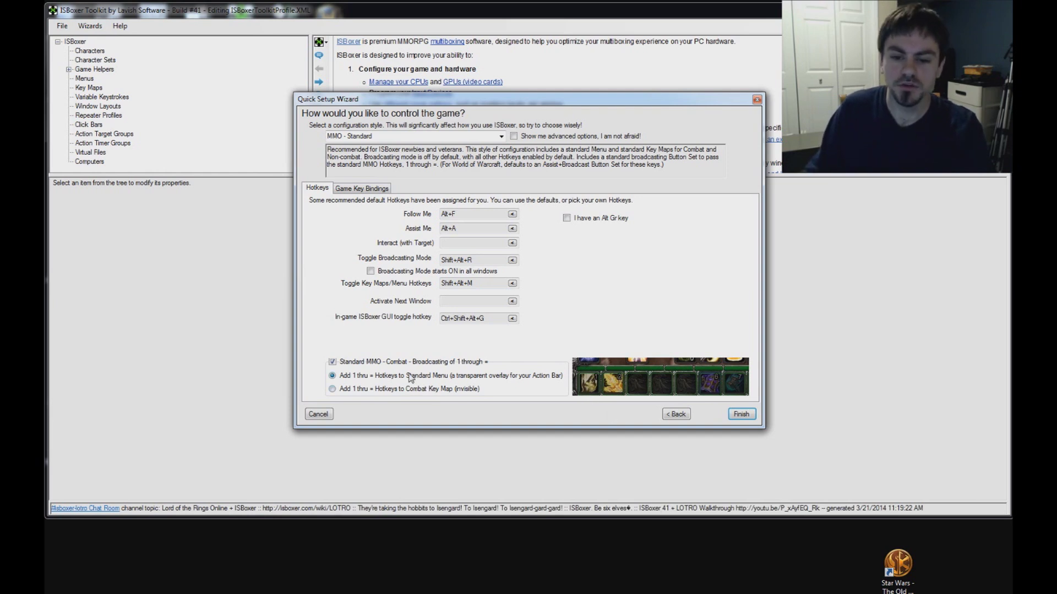
{"action": "left_click", "coordinate": [354, 391]}
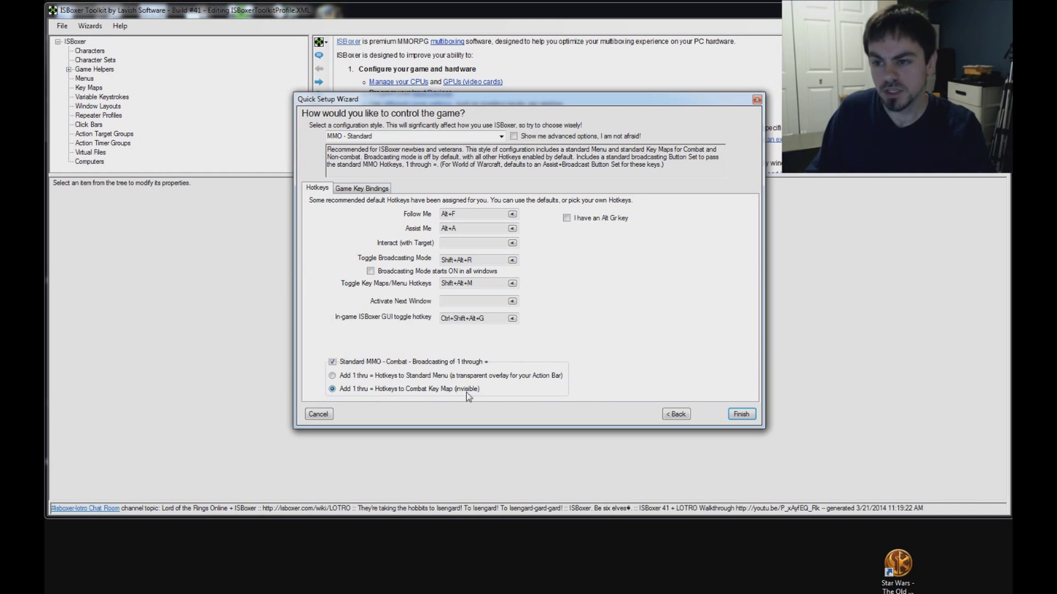
{"action": "left_click", "coordinate": [464, 379]}
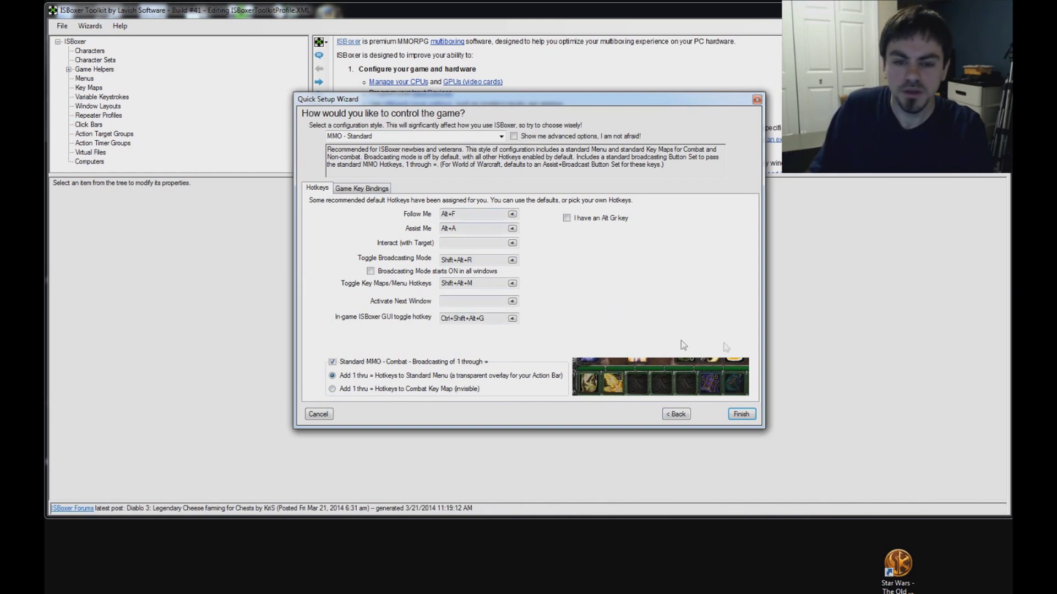
Step: Finish the Quick Setup Wizard and set the swtor trio character set to mute background and unmute foreground game window audio
{"action": "left_click", "coordinate": [741, 415]}
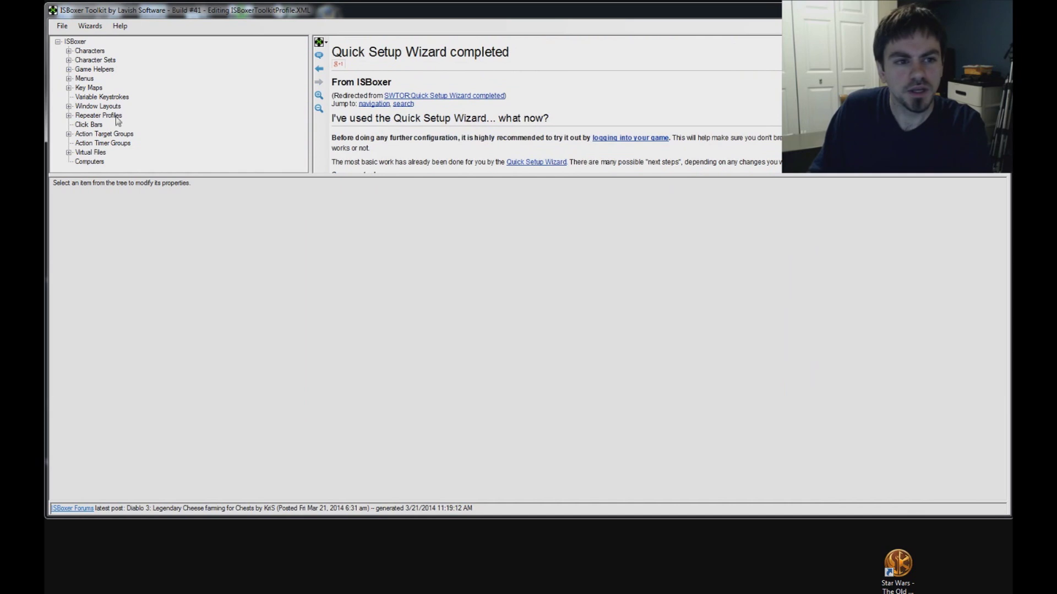
{"action": "left_click", "coordinate": [69, 60]}
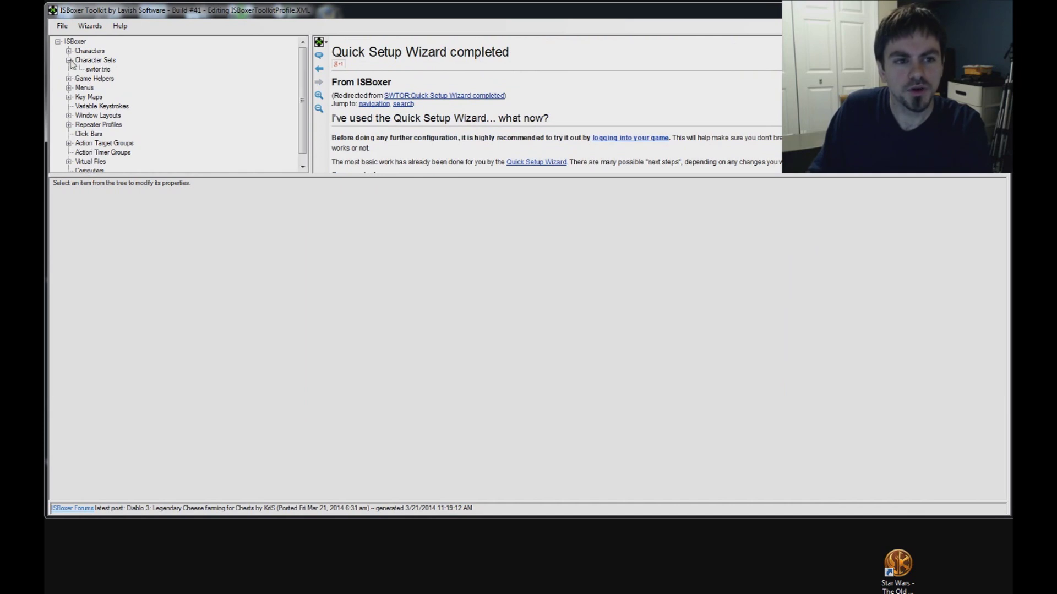
{"action": "left_click", "coordinate": [98, 70]}
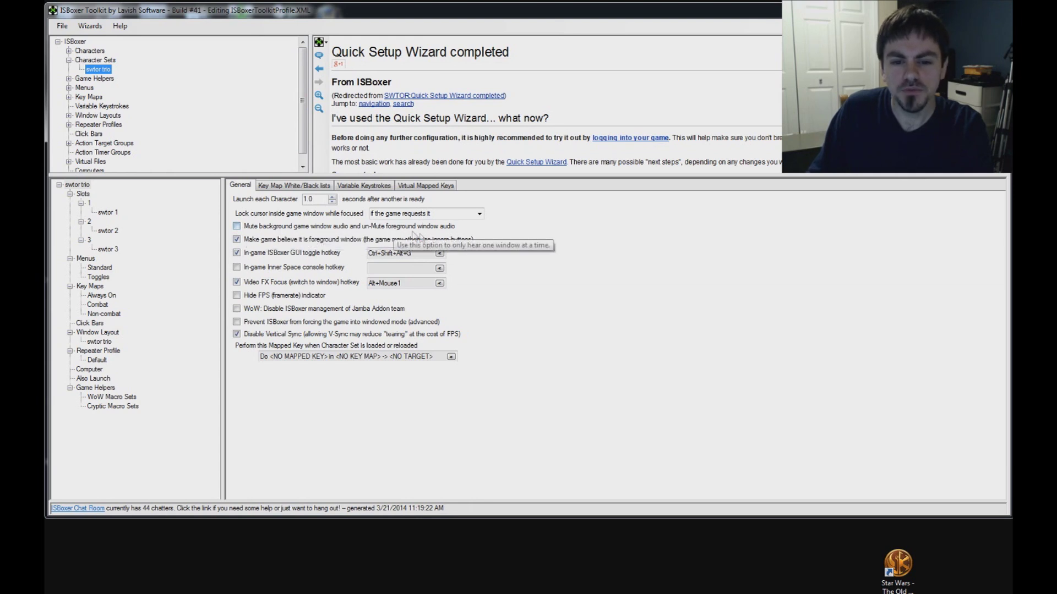
{"action": "left_click", "coordinate": [237, 228]}
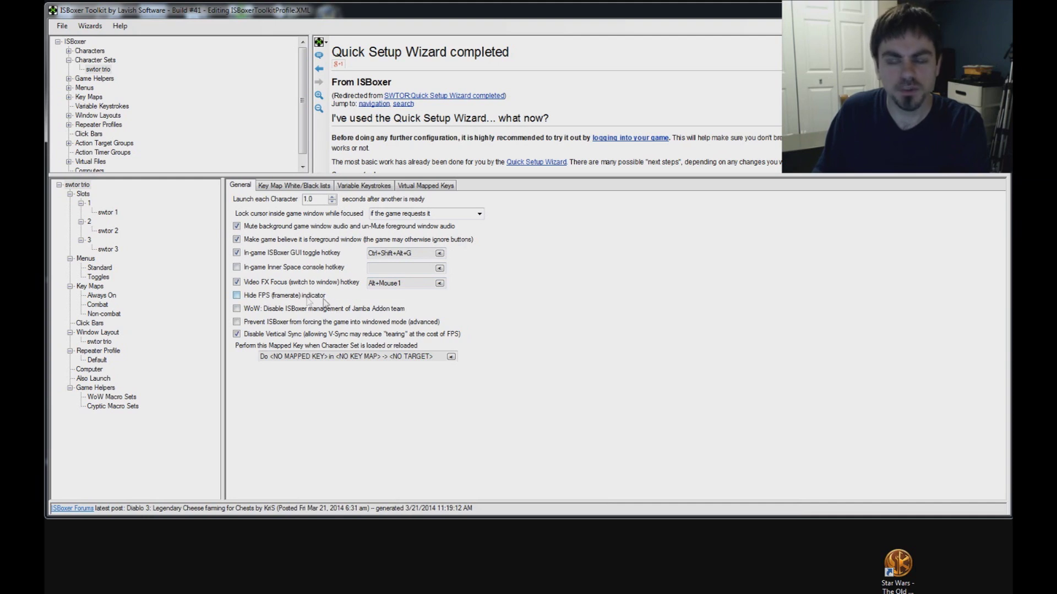
{"action": "left_click", "coordinate": [237, 296]}
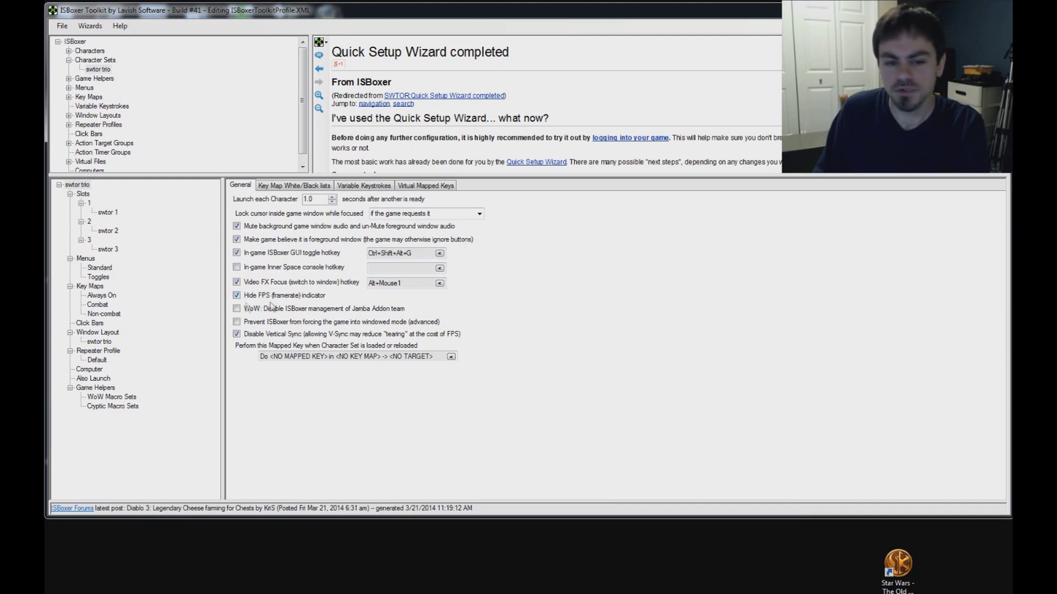
{"action": "left_click", "coordinate": [237, 296]}
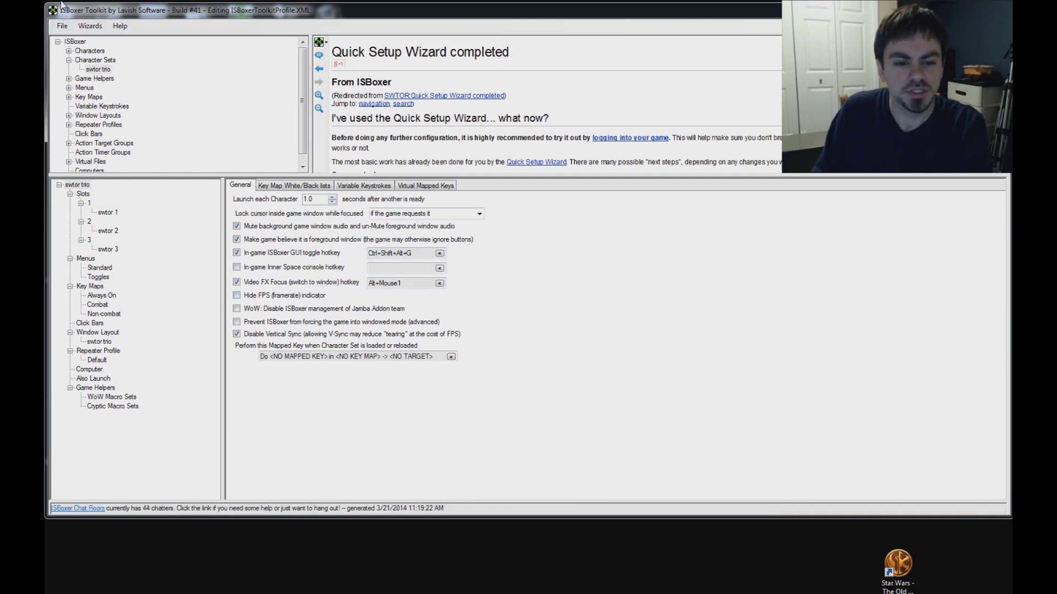
Step: Export the entire configuration to Inner Space and dismiss the confirmation
{"action": "left_click", "coordinate": [62, 28]}
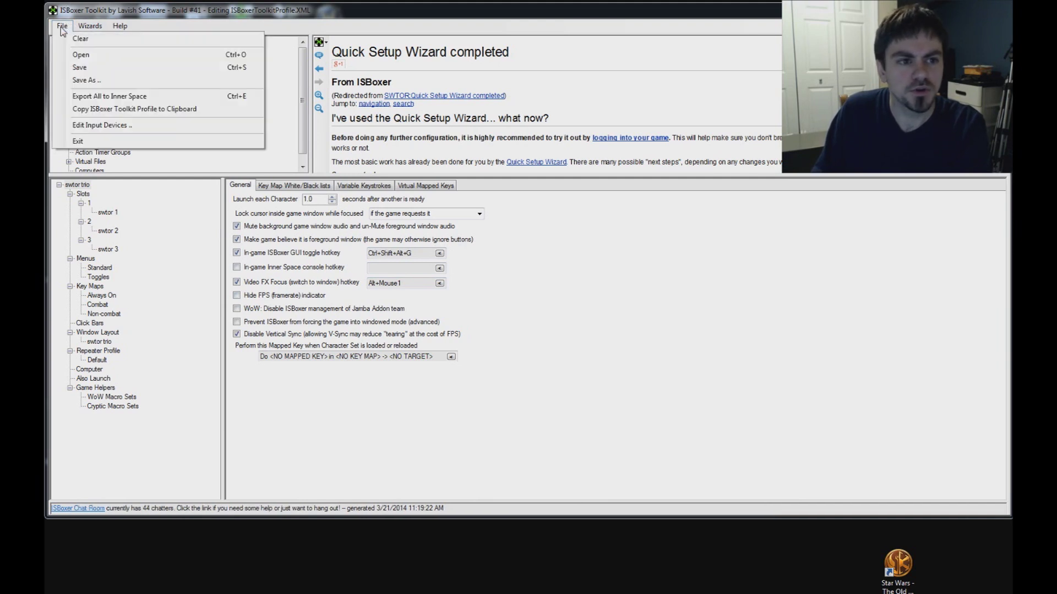
{"action": "left_click", "coordinate": [110, 98]}
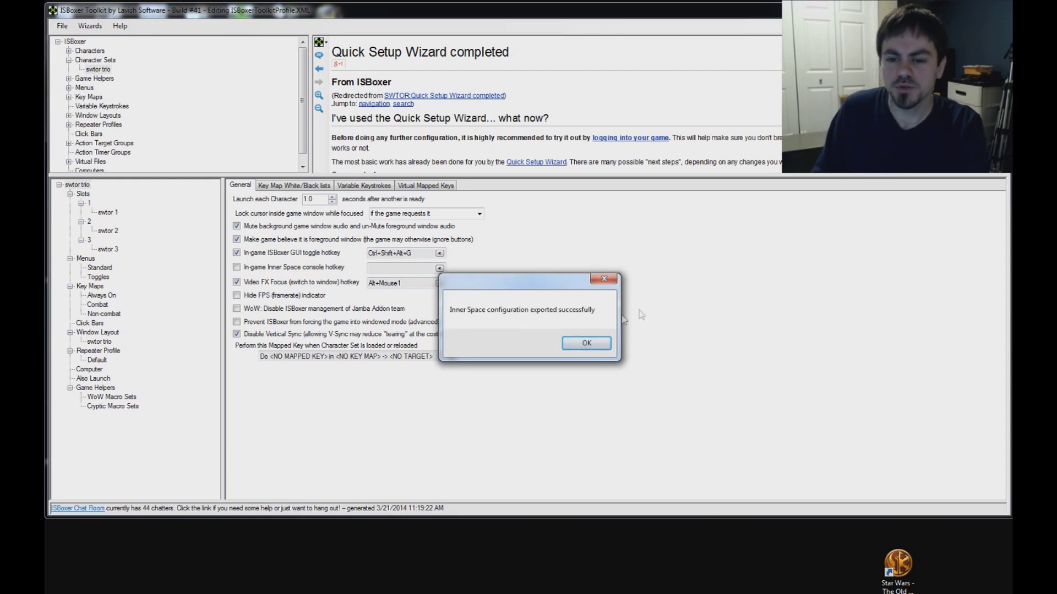
{"action": "left_click", "coordinate": [603, 345]}
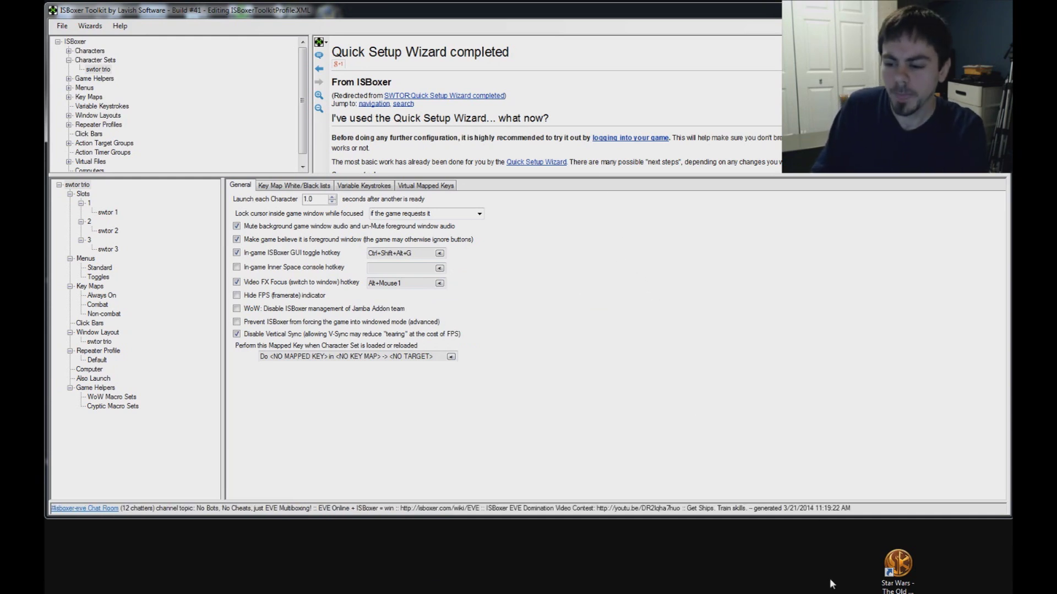
Step: Launch the swtor trio character set from Inner Space
{"action": "mouse_move", "coordinate": [834, 593]}
{"action": "right_click", "coordinate": [926, 591]}
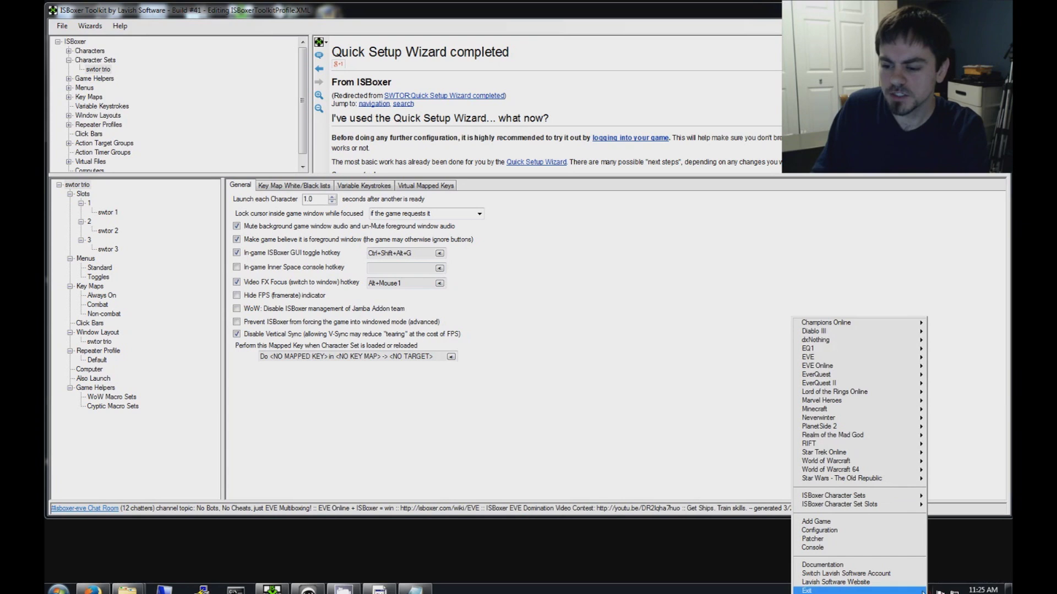
{"action": "mouse_move", "coordinate": [848, 499]}
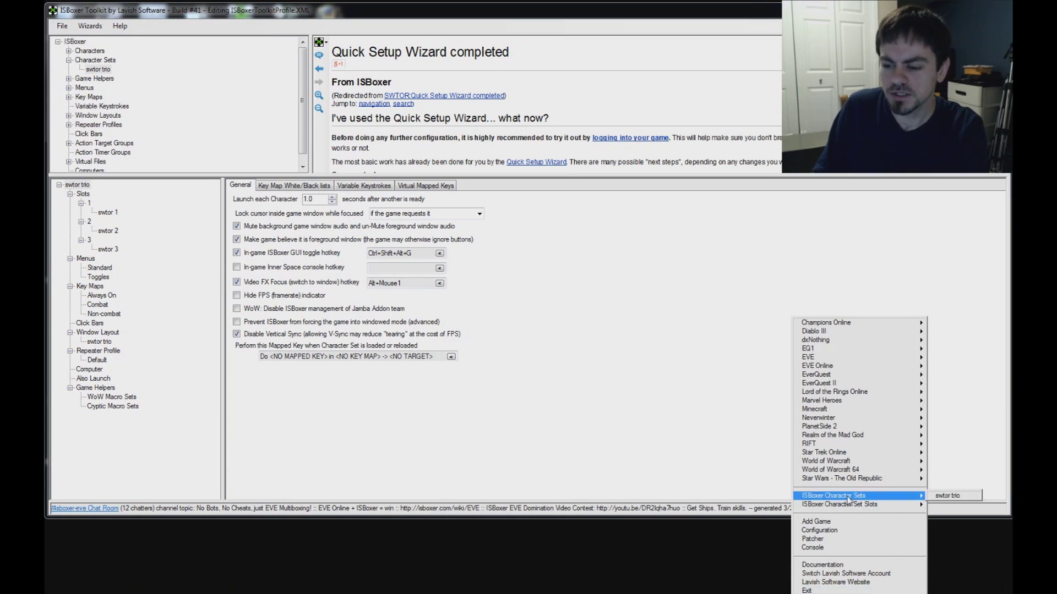
{"action": "left_click", "coordinate": [955, 496]}
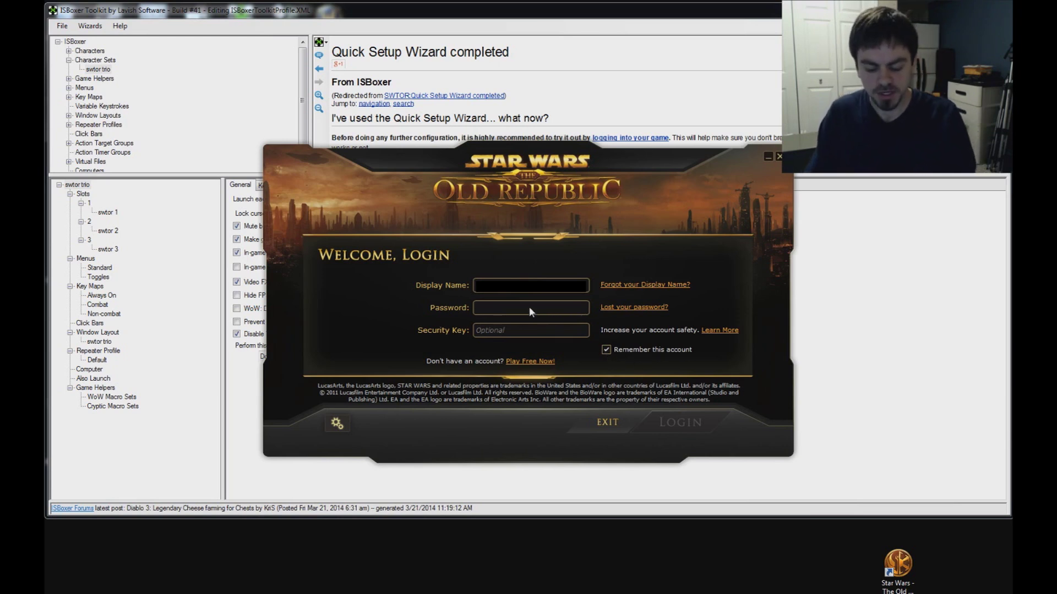
Step: Enter the account password in the first Star Wars: The Old Republic launcher, log in and start the game
{"action": "type", "text": "••••••••••"}
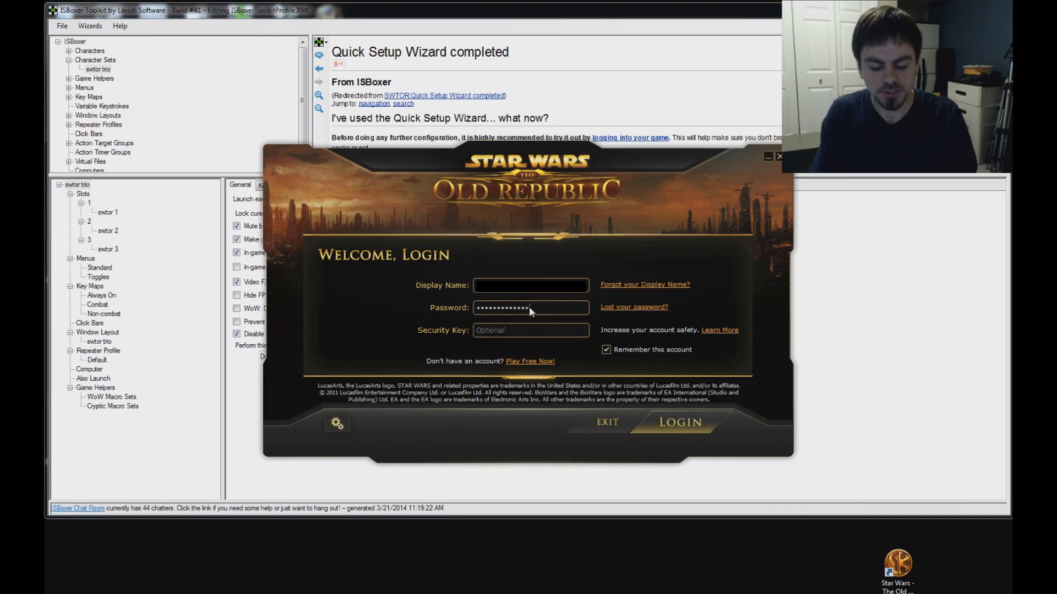
{"action": "type", "text": "•••••"}
{"action": "key", "text": "Return"}
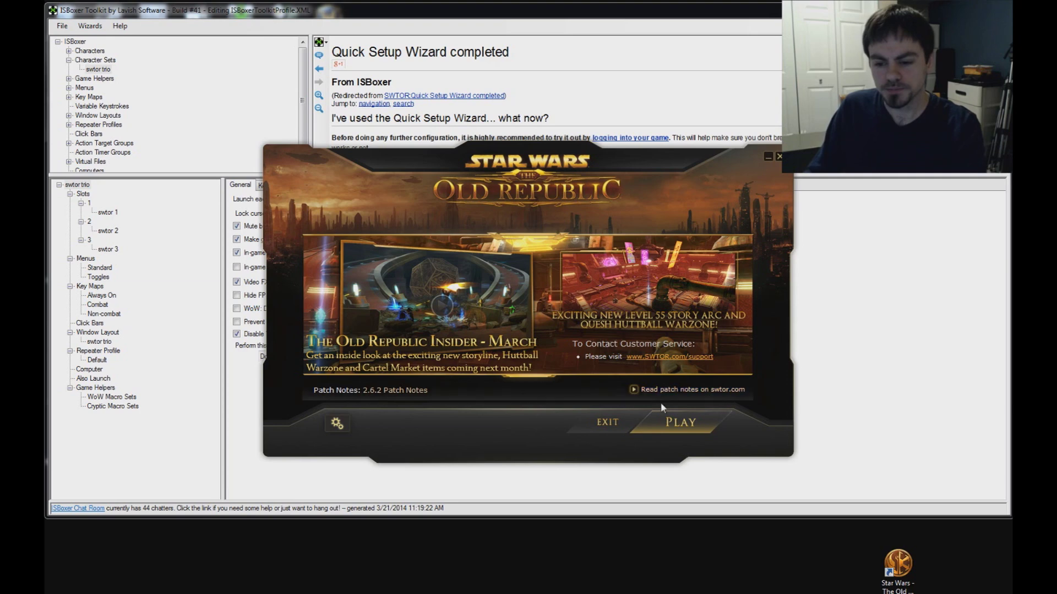
{"action": "left_click", "coordinate": [662, 425]}
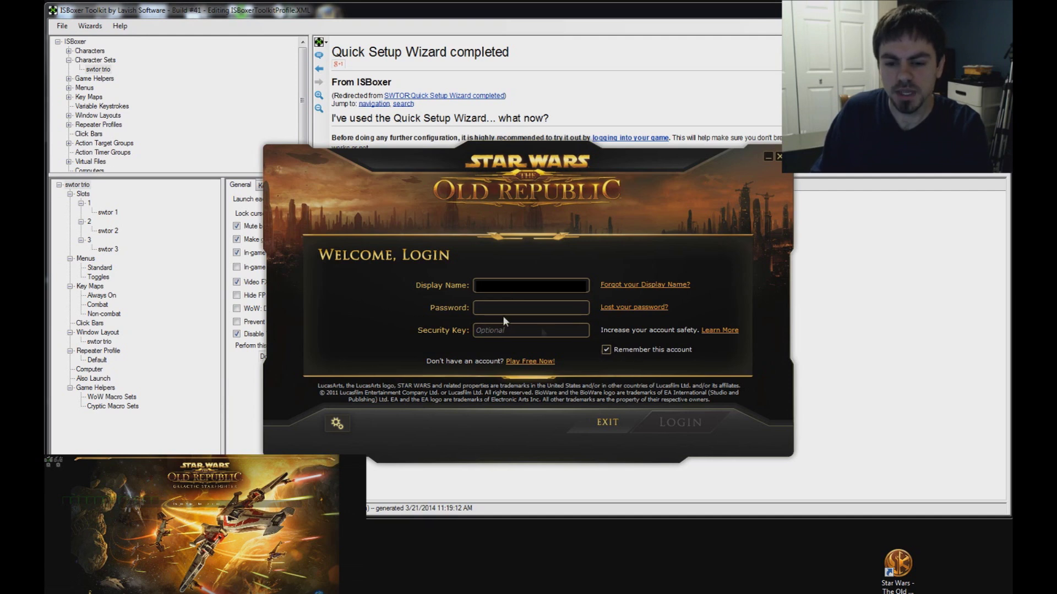
Step: Log in to the second game launcher with the account password and start its game client
{"action": "left_click", "coordinate": [489, 309]}
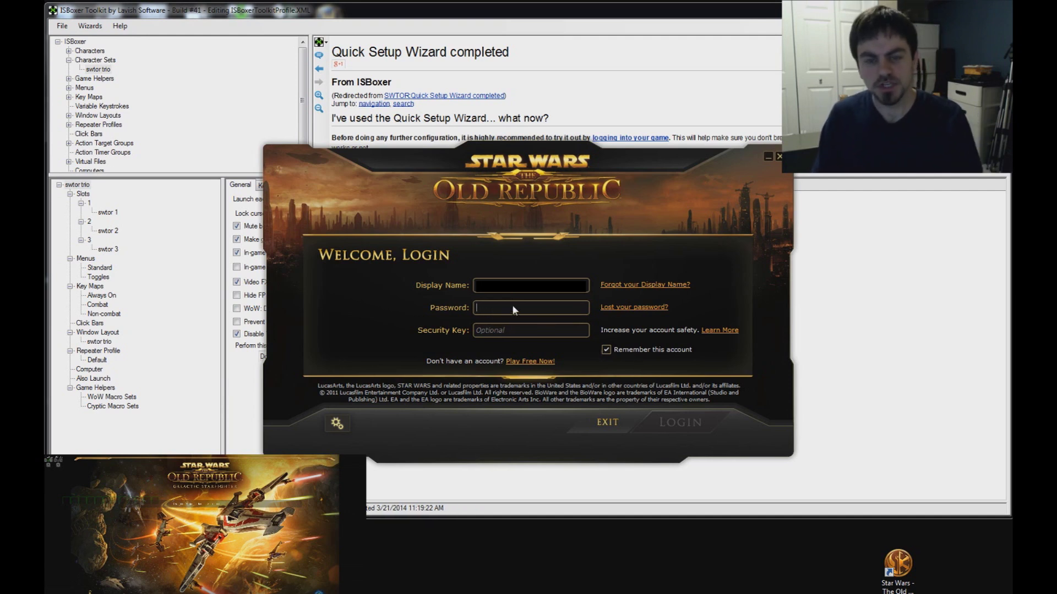
{"action": "type", "text": "*****"}
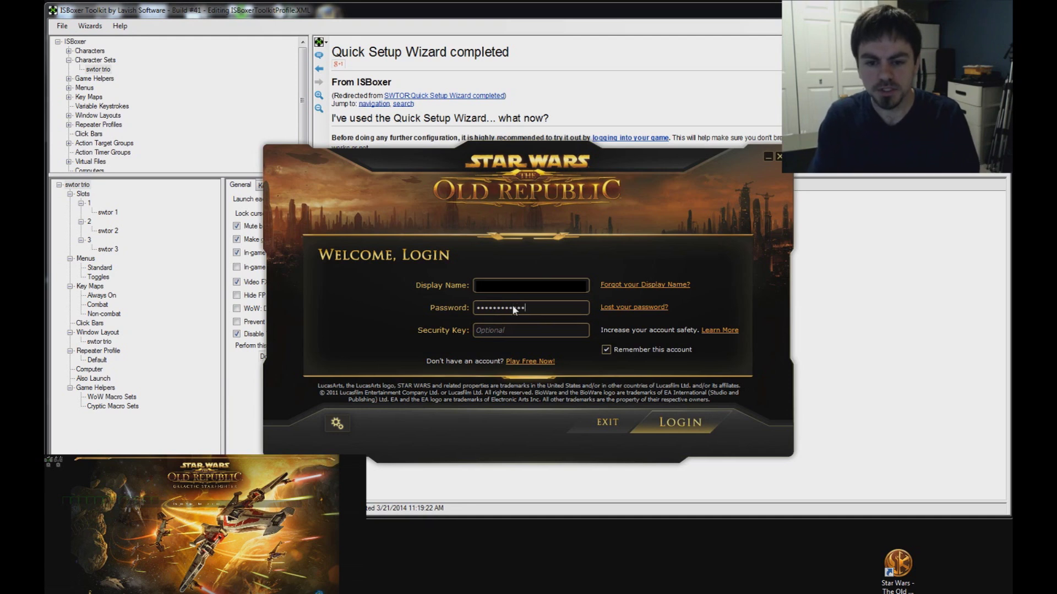
{"action": "key", "text": "Return"}
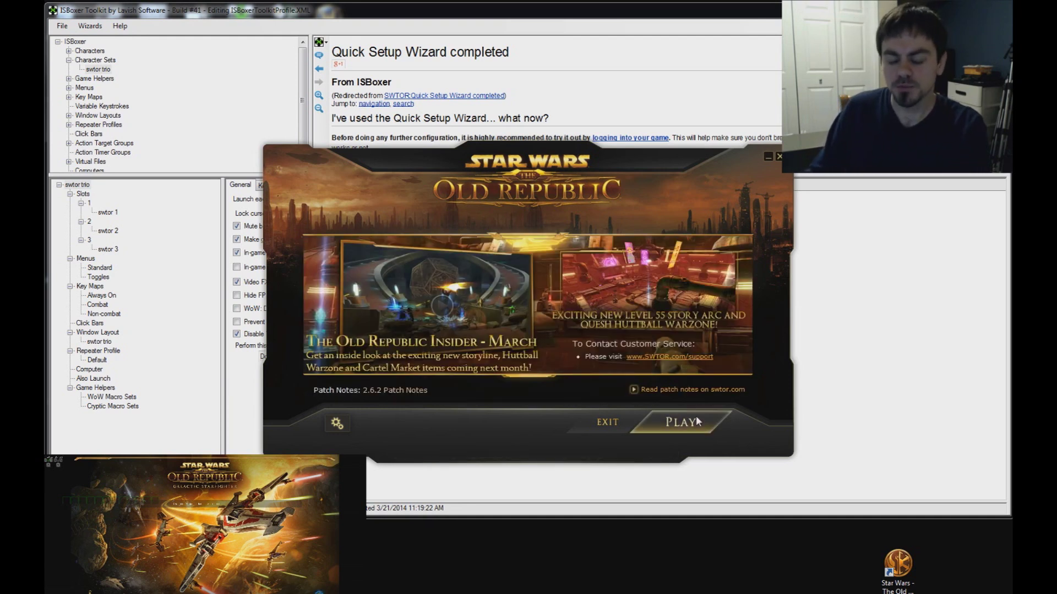
{"action": "left_click", "coordinate": [694, 418]}
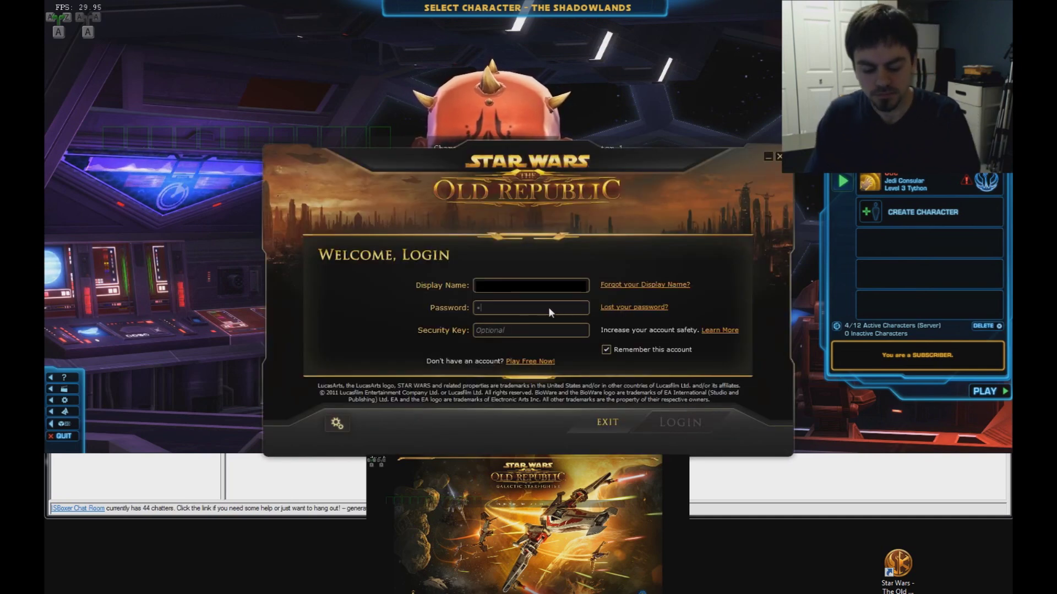
Step: Log in to the third game launcher with the account password and start its game client
{"action": "type", "text": "•••••••••••••••"}
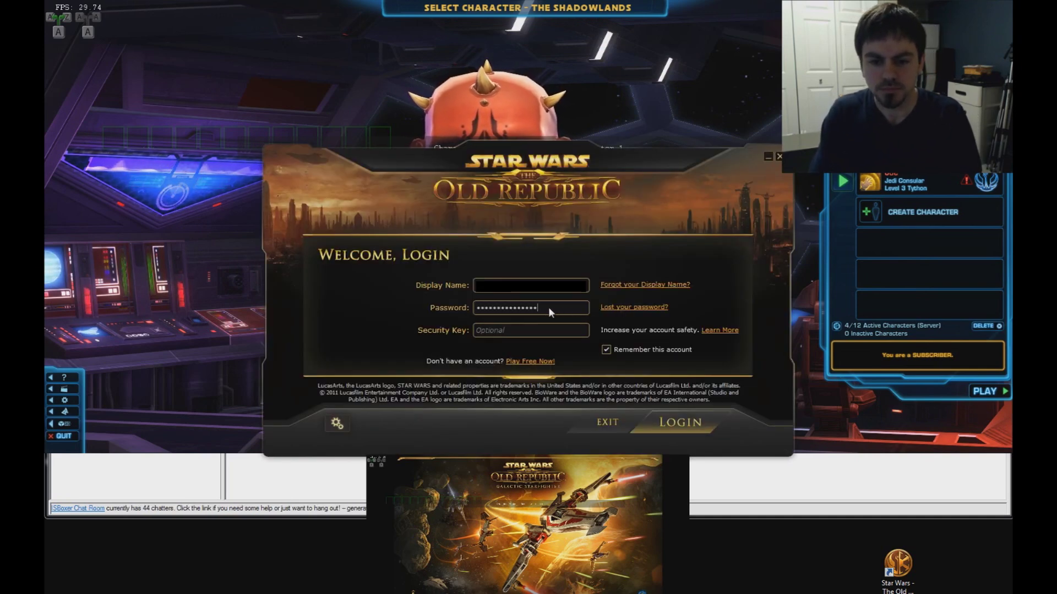
{"action": "key", "text": "Return"}
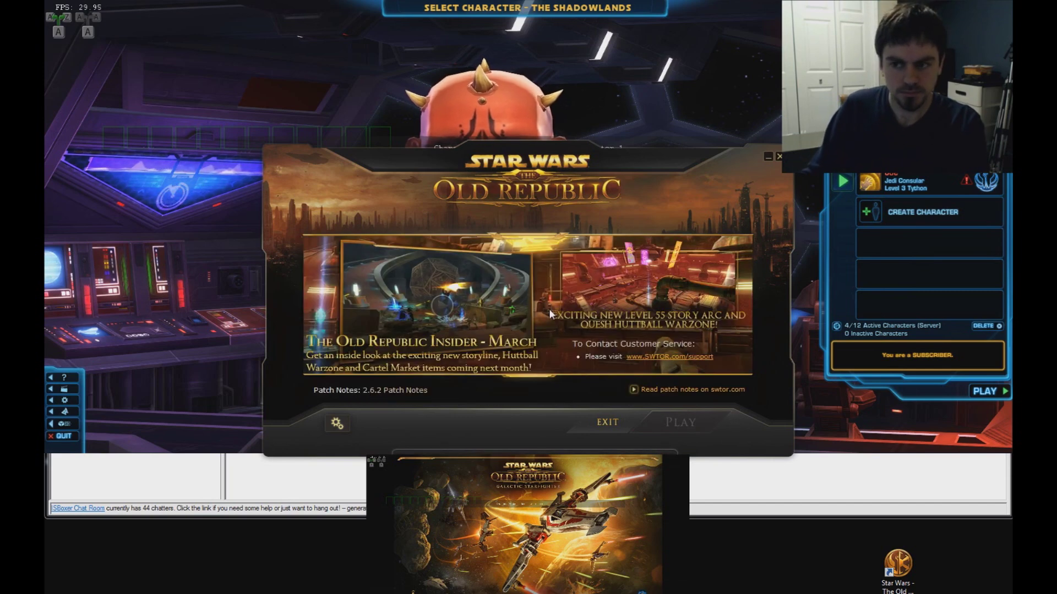
{"action": "left_click", "coordinate": [683, 420]}
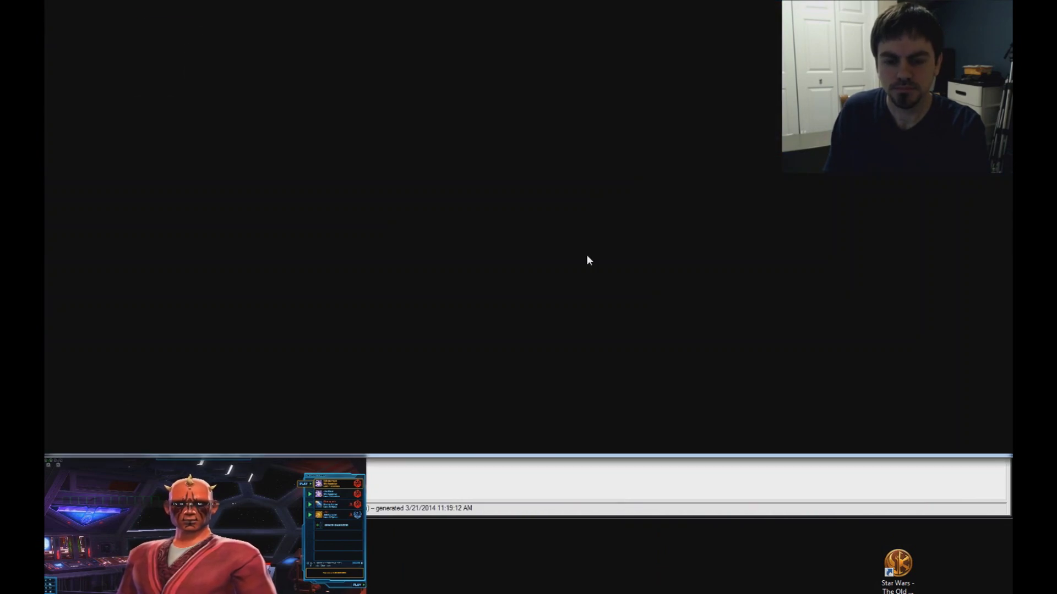
Step: Bring the first game client into the main view and dismiss the Welcome to ISBoxer 41 message
{"action": "key", "text": "ctrl+alt+1"}
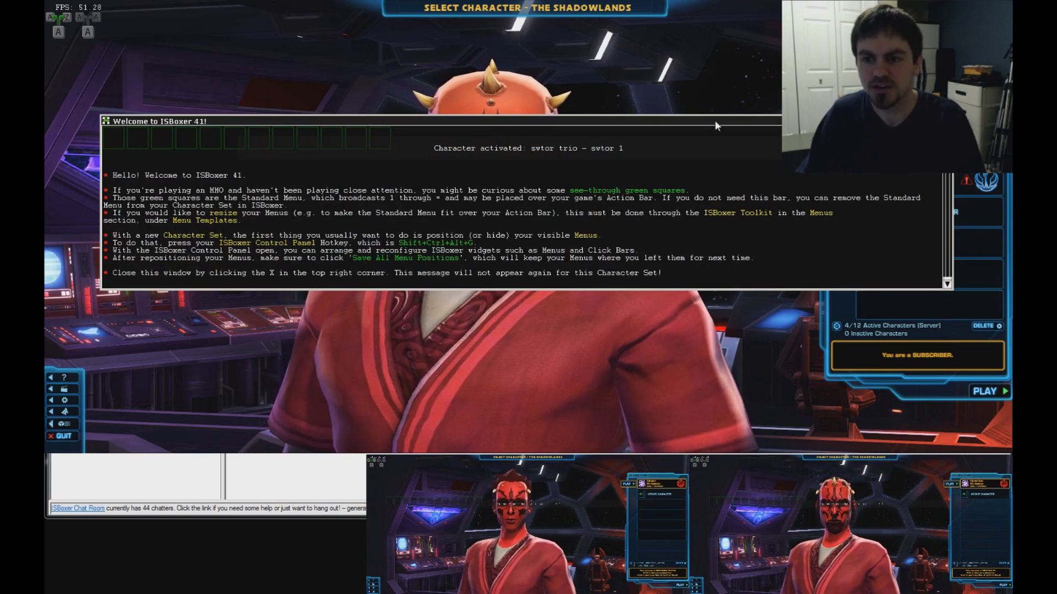
{"action": "left_click_drag", "start_coordinate": [714, 121], "coordinate": [720, 213]}
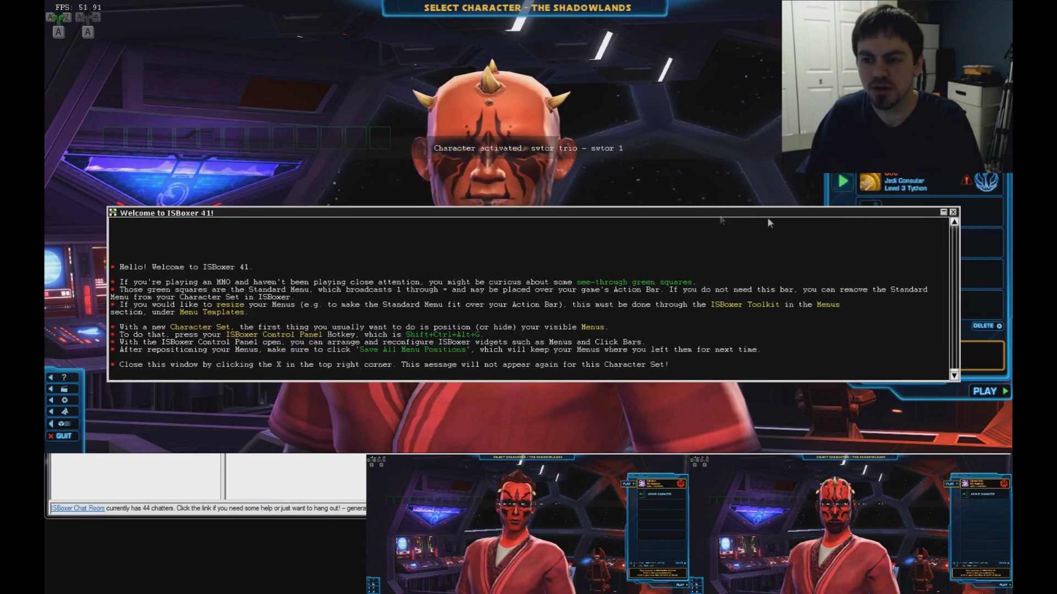
{"action": "left_click", "coordinate": [953, 212]}
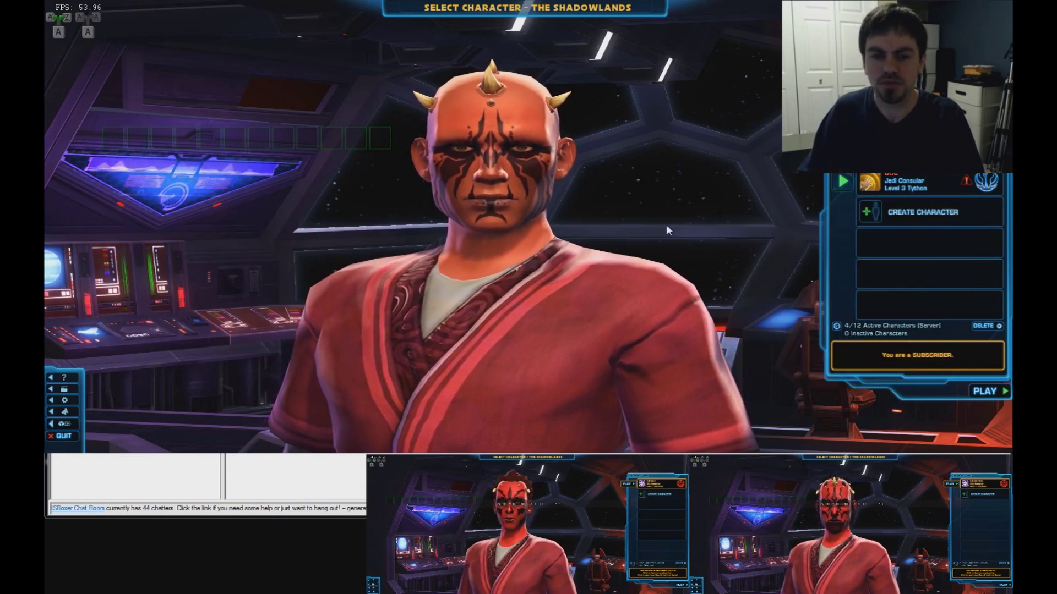
Step: Turn on broadcasting, move the ISBoxer toggles menu into the upper-left corner of the game view, and close the ISBoxer Control Panel
{"action": "key", "text": "Scroll_Lock"}
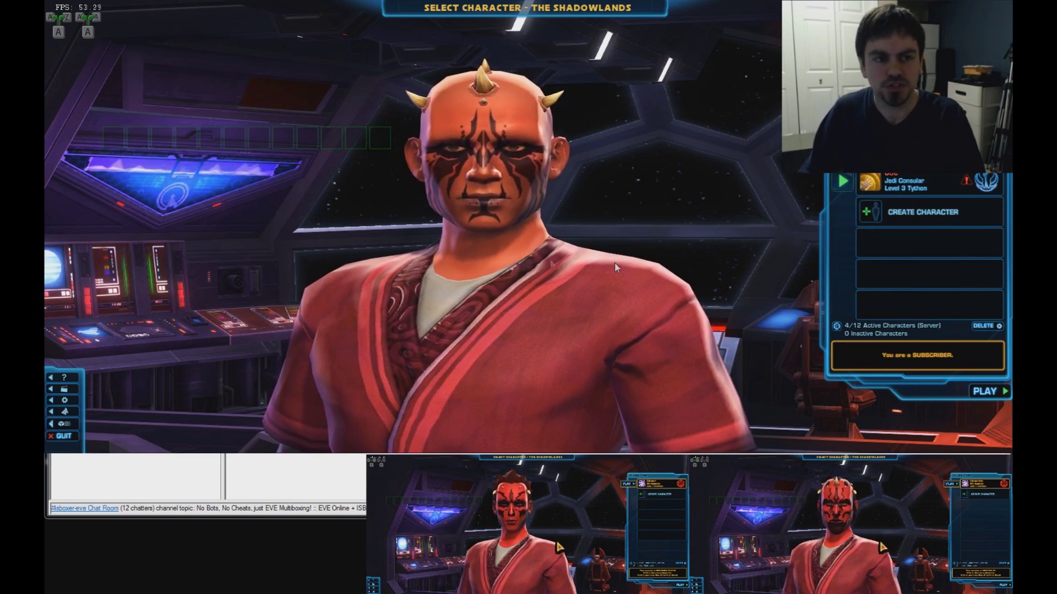
{"action": "key", "text": "Scroll_Lock"}
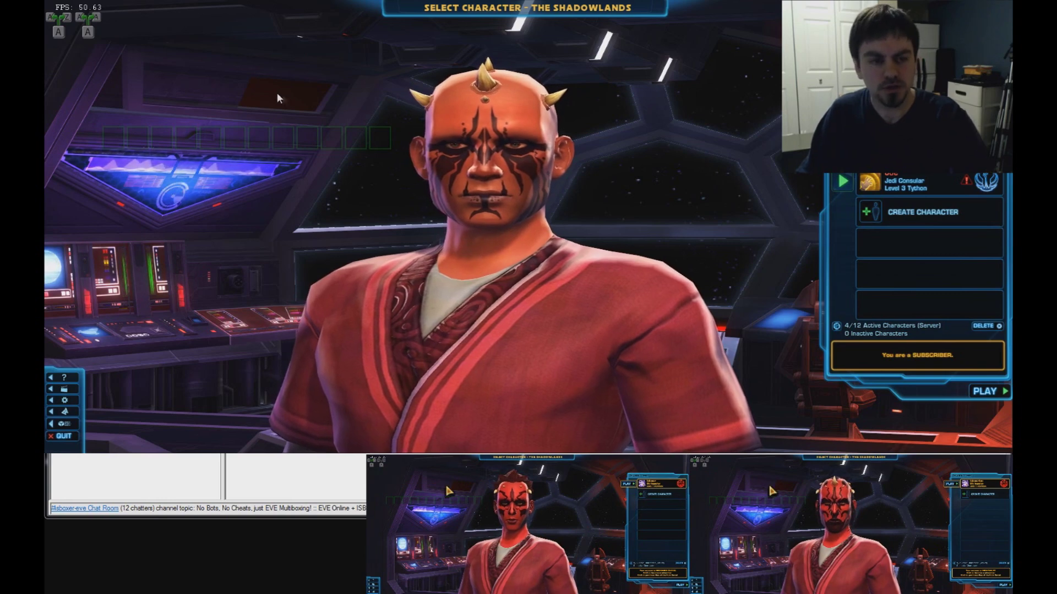
{"action": "key", "text": "ctrl+shift+alt+g"}
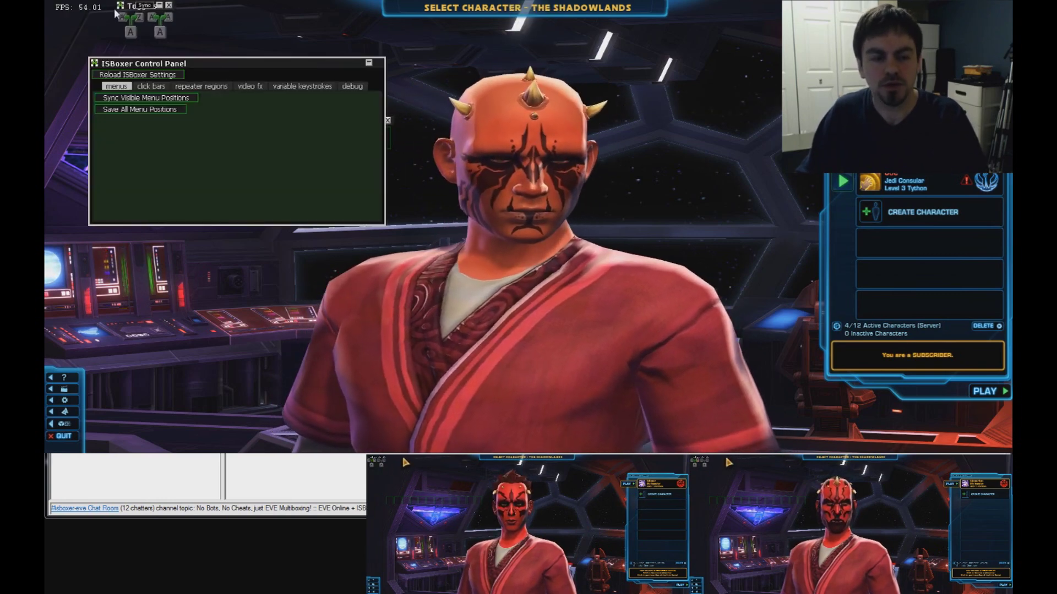
{"action": "left_click_drag", "start_coordinate": [415, 44], "coordinate": [83, 16]}
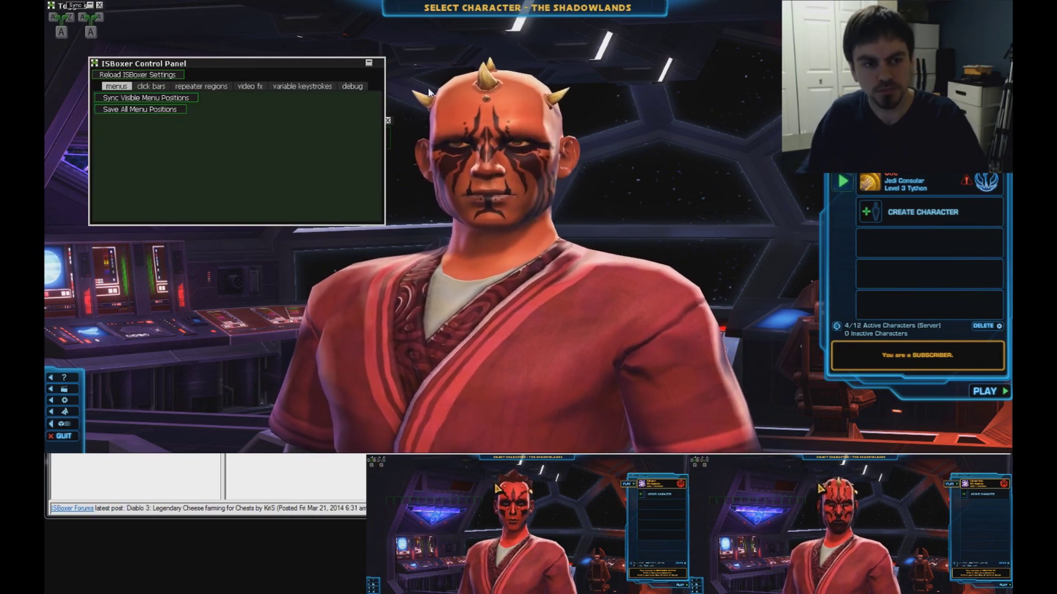
{"action": "key", "text": "ctrl+shift+alt+g"}
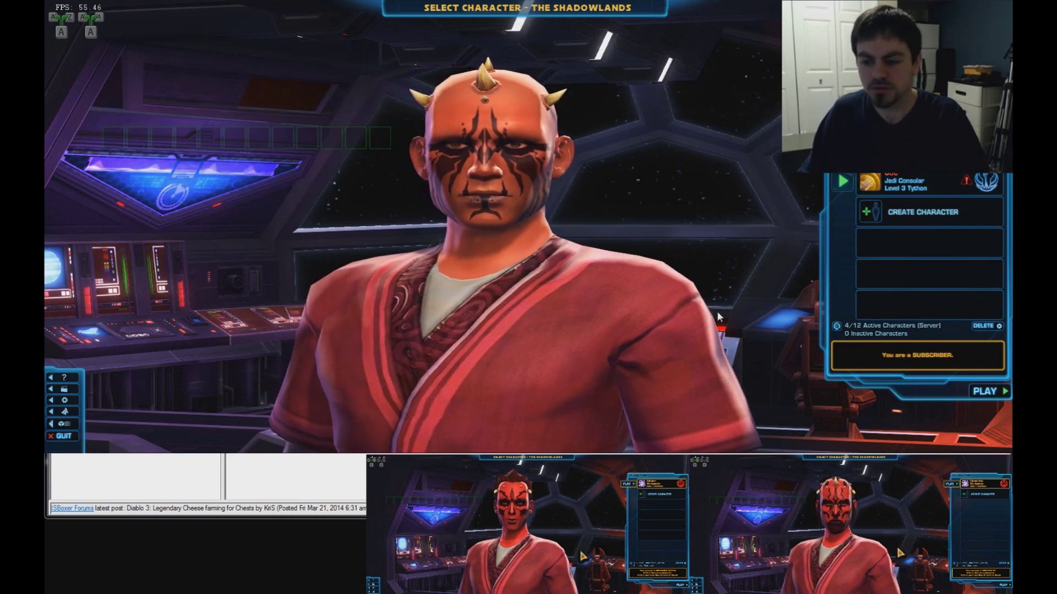
Step: Enter the game world with the selected characters on all three clients through broadcasting
{"action": "left_click", "coordinate": [990, 392]}
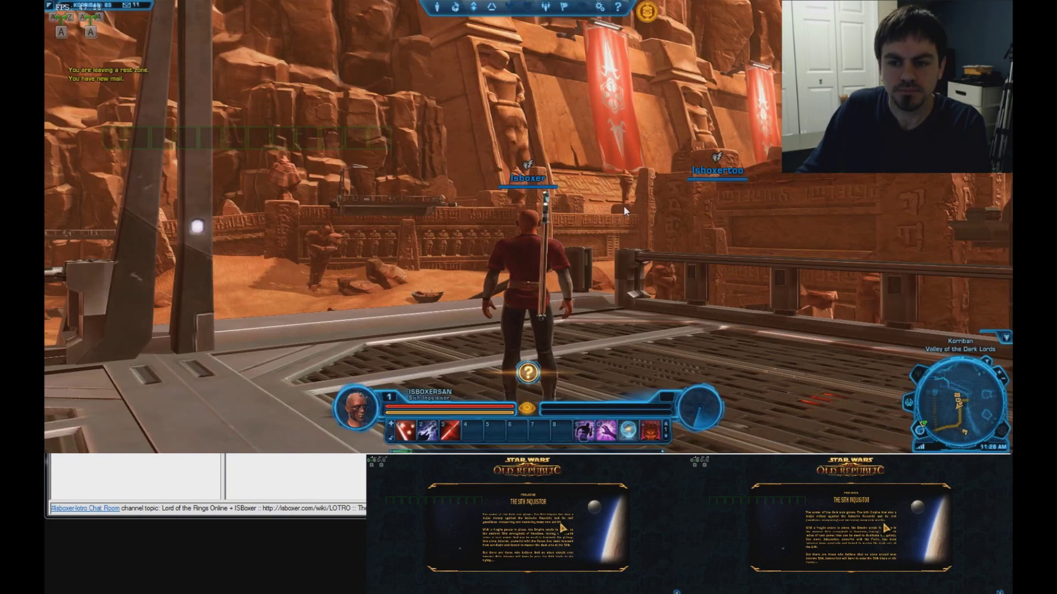
{"action": "left_click_drag", "start_coordinate": [585, 170], "coordinate": [586, 150]}
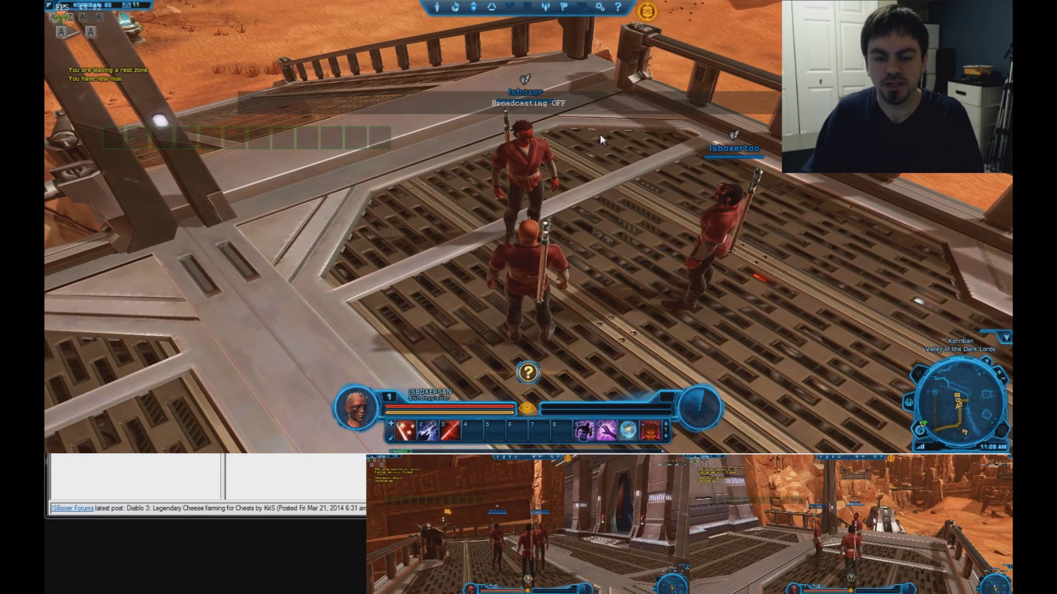
Step: With broadcasting off, invite Isboxer and Isboxertoo to the group through chat commands
{"action": "type", "text": "/invite isbox"}
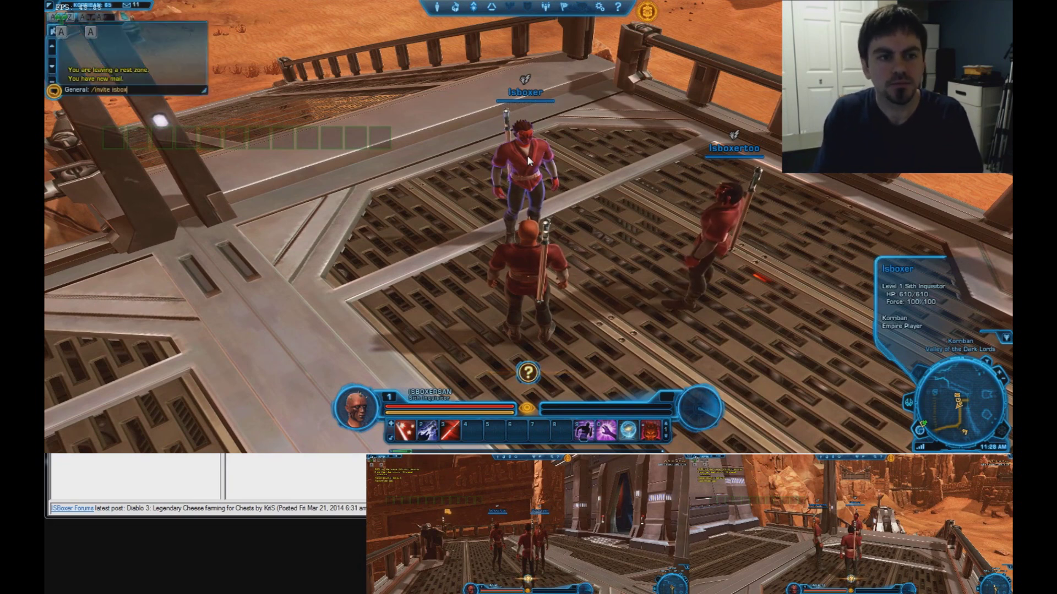
{"action": "key", "text": "Return"}
{"action": "key", "text": "Return"}
{"action": "type", "text": "/invite isbox"}
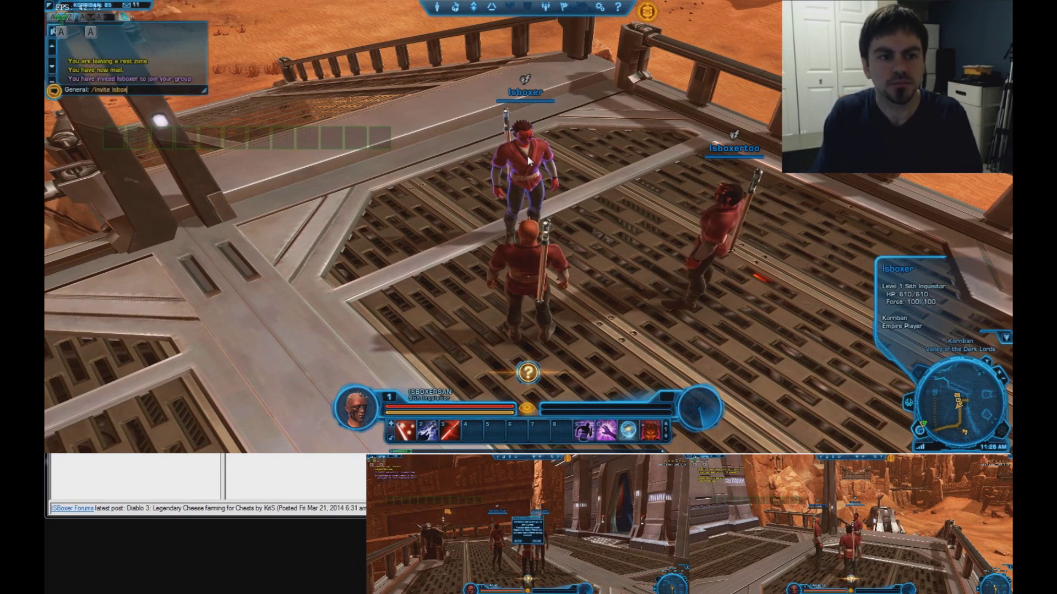
{"action": "type", "text": "ertoo"}
{"action": "key", "text": "Return"}
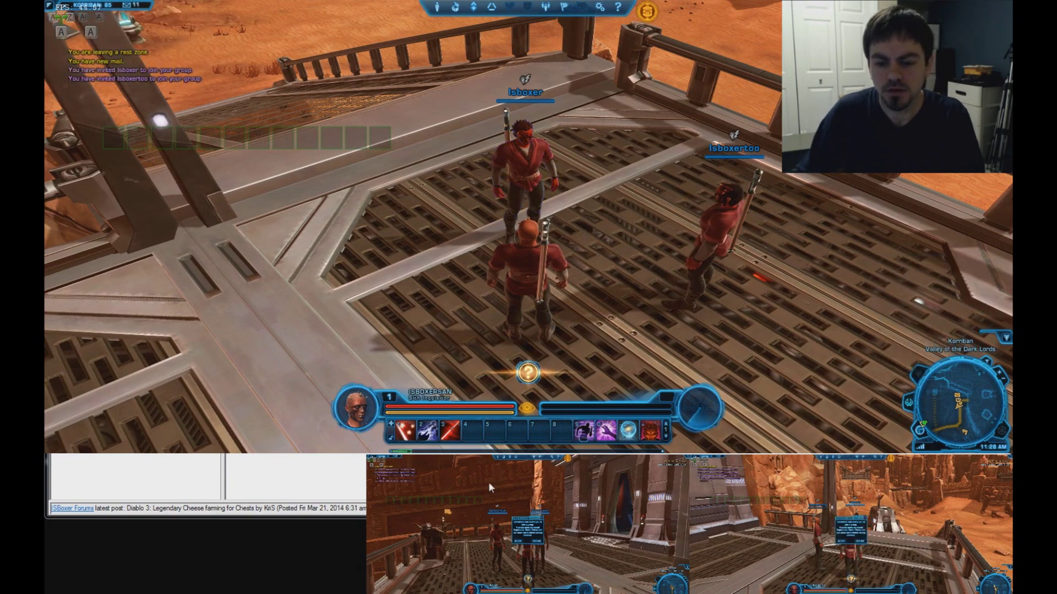
Step: Accept the group invite on the third and second clients, and return to the first client
{"action": "left_click", "coordinate": [488, 481]}
{"action": "left_click", "coordinate": [499, 259]}
{"action": "key", "text": "ctrl+alt+2"}
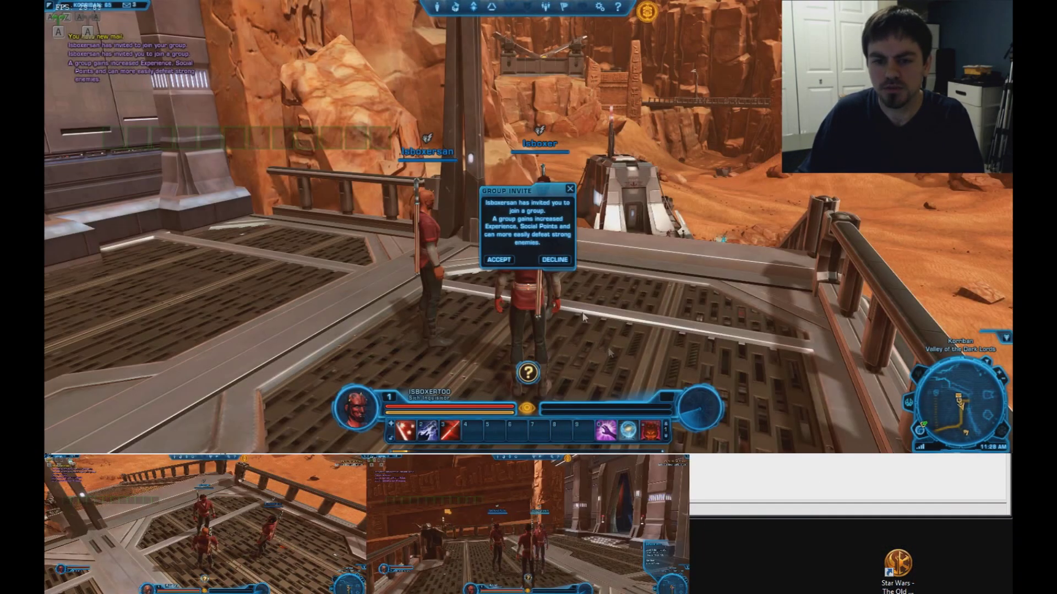
{"action": "left_click", "coordinate": [499, 260]}
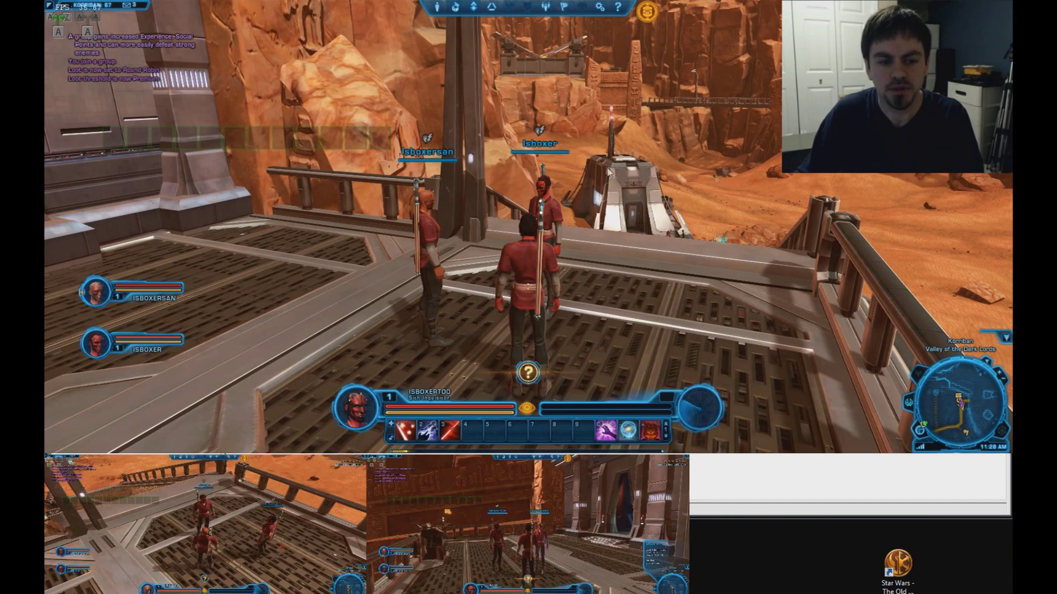
{"action": "left_click", "coordinate": [239, 492]}
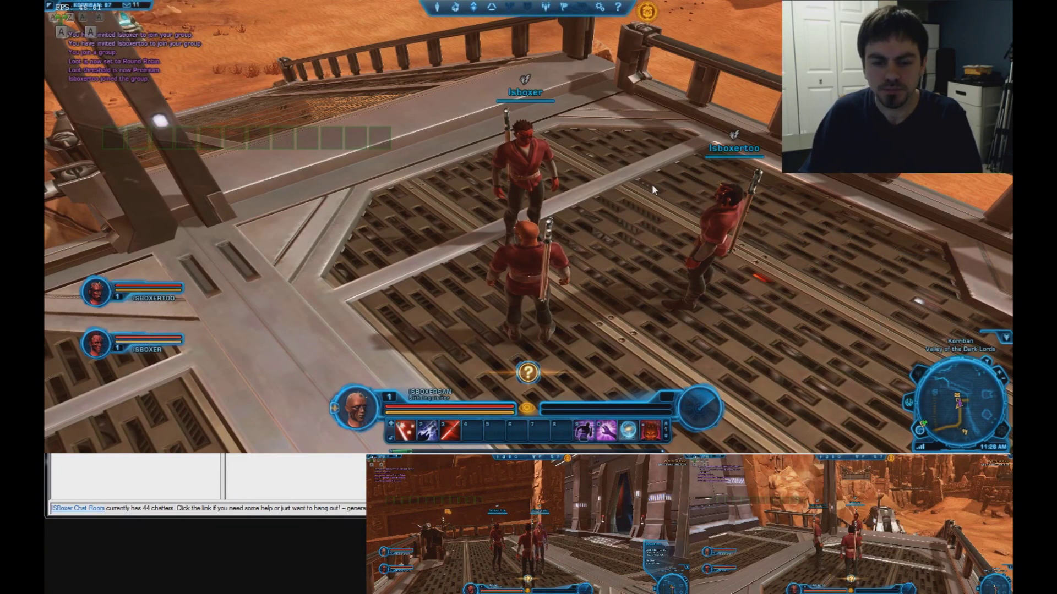
Step: With broadcasting on, bind F8 as the second key for Acquire Target's Target in all three clients' key binding preferences
{"action": "key", "text": "Scroll_Lock"}
{"action": "key", "text": "F1"}
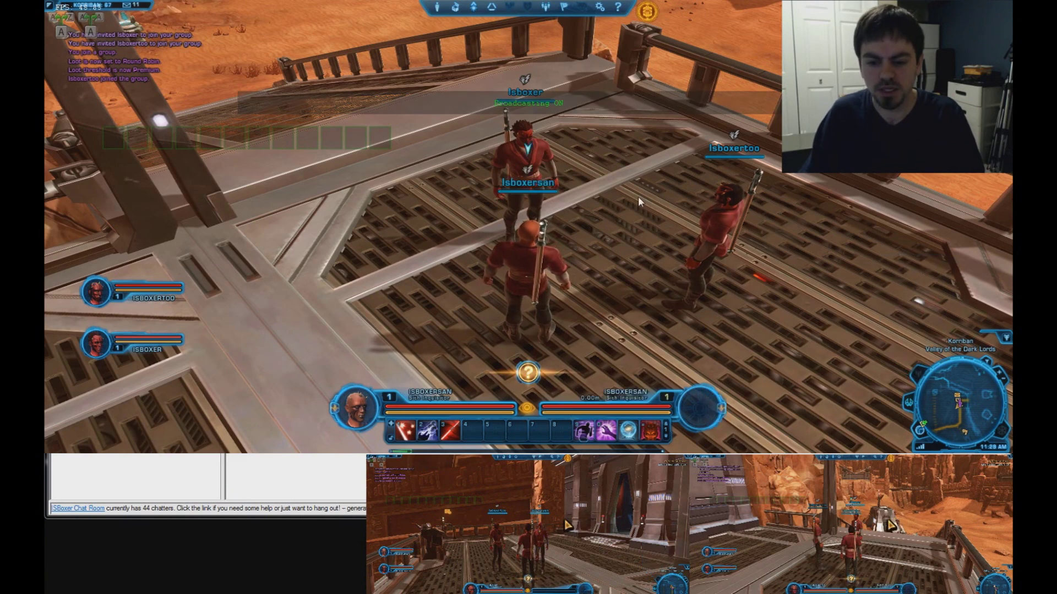
{"action": "key", "text": "Escape"}
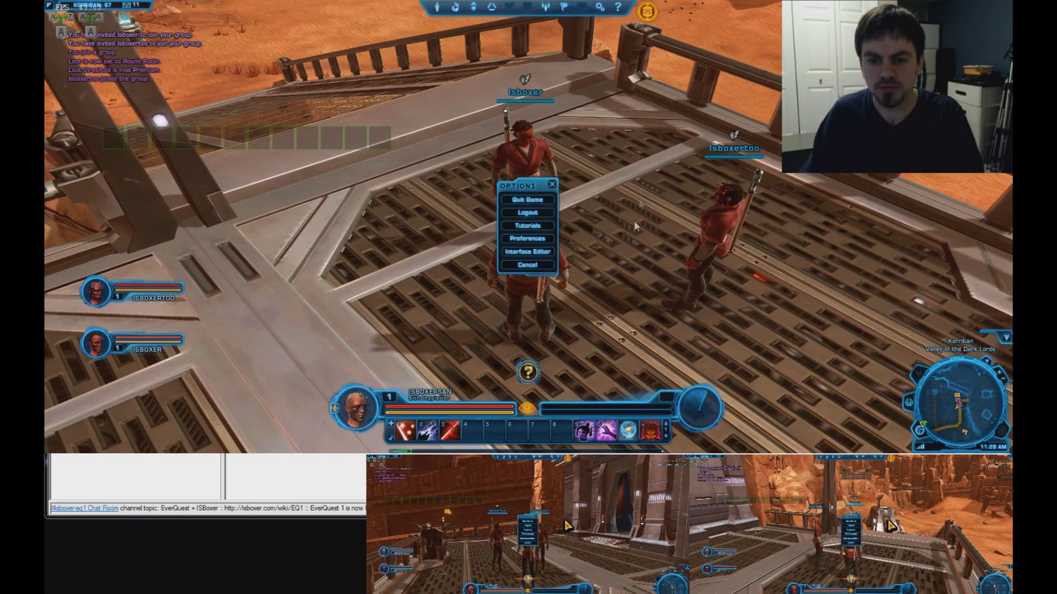
{"action": "left_click", "coordinate": [527, 241]}
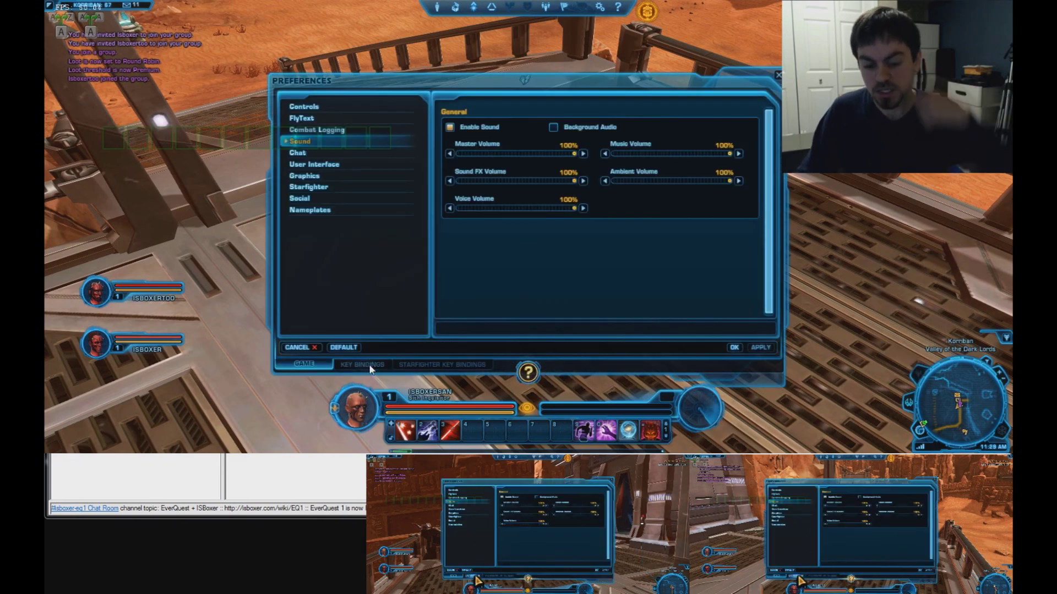
{"action": "left_click", "coordinate": [363, 364]}
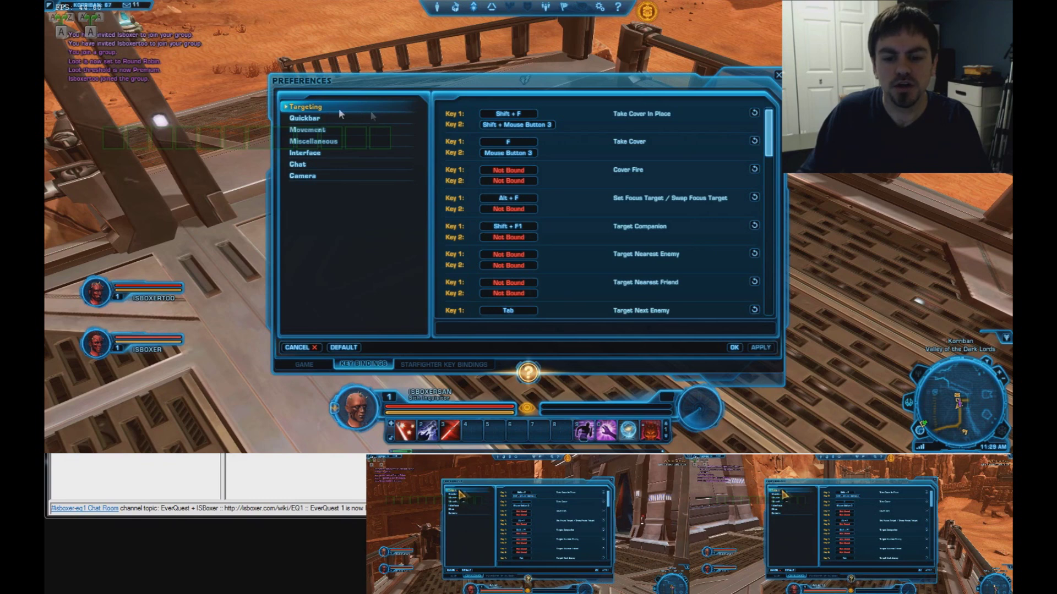
{"action": "left_click_drag", "start_coordinate": [769, 135], "coordinate": [781, 227]}
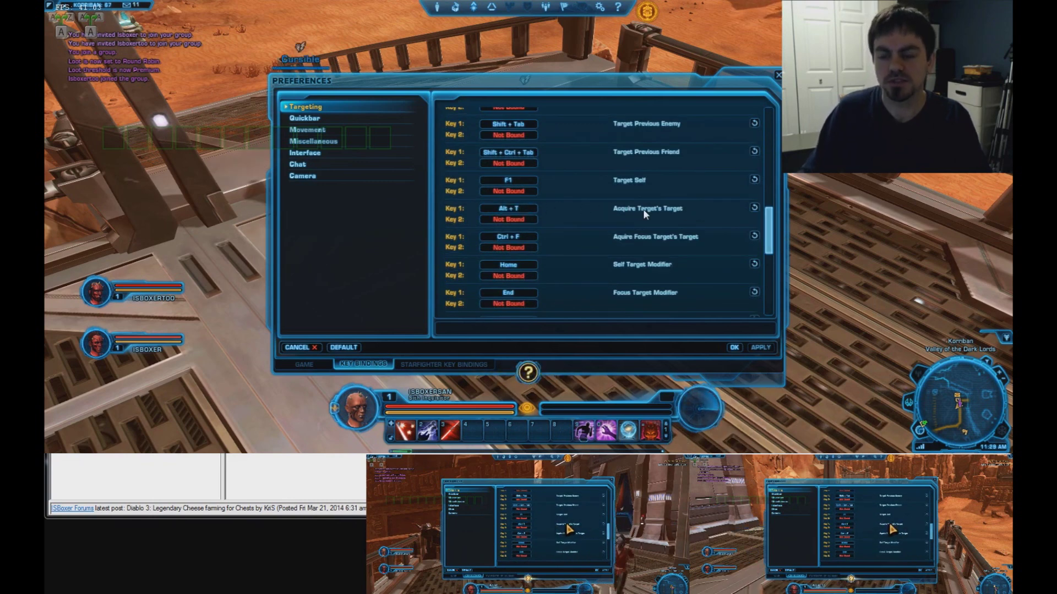
{"action": "left_click", "coordinate": [513, 219]}
{"action": "key", "text": "F8"}
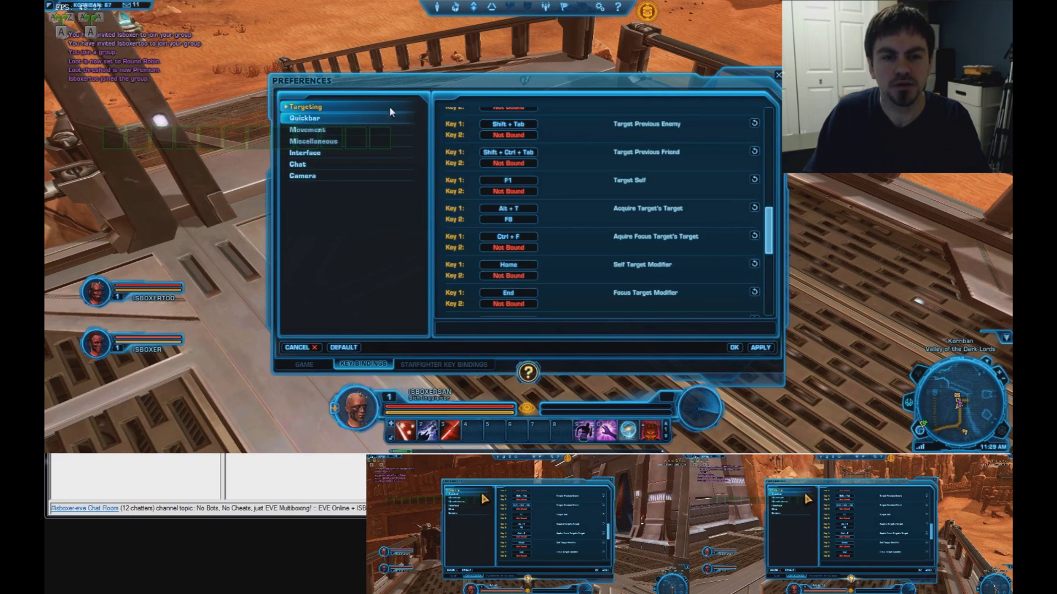
Step: Bind F7 to the Follow Target movement action on all clients and save the preferences
{"action": "left_click", "coordinate": [402, 130]}
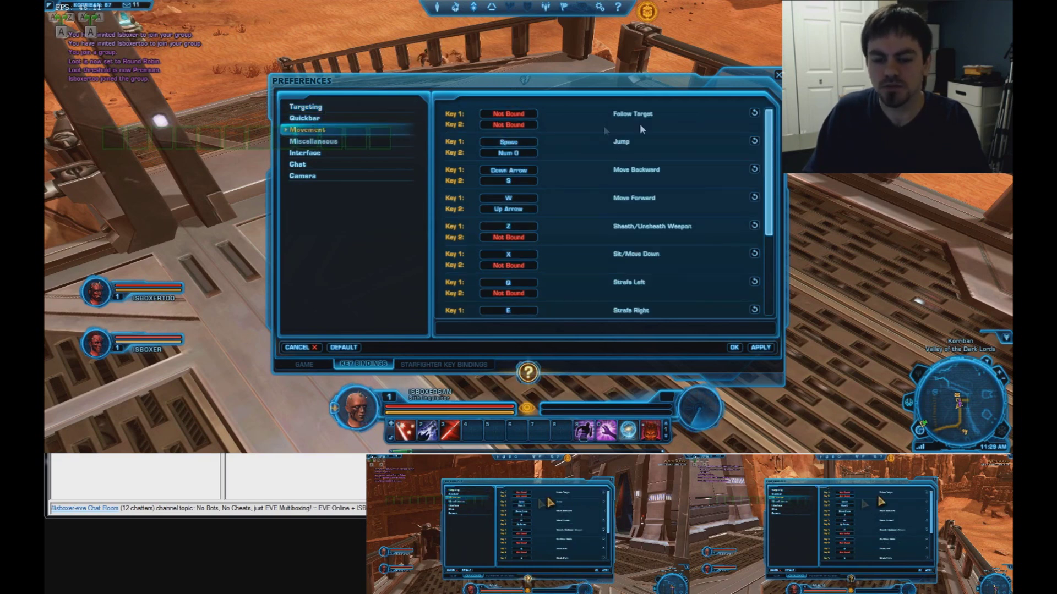
{"action": "left_click", "coordinate": [507, 114]}
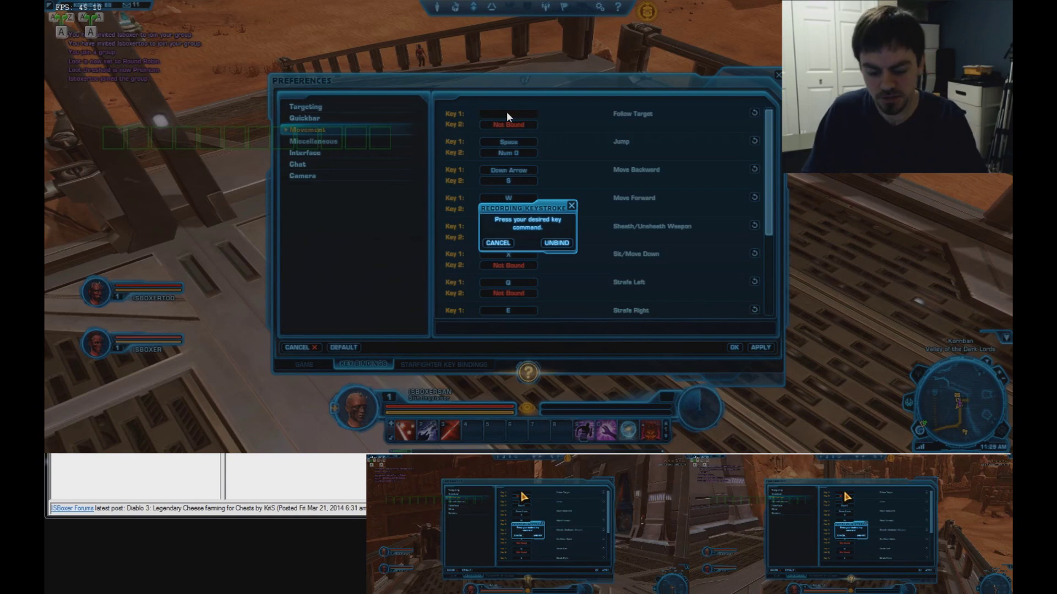
{"action": "key", "text": "F7"}
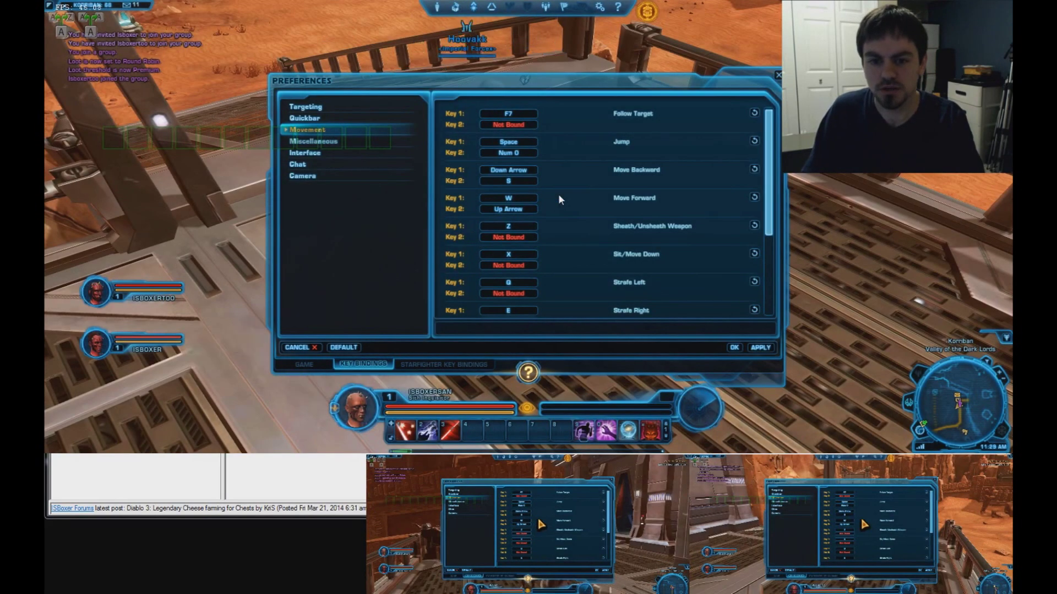
{"action": "left_click", "coordinate": [735, 348]}
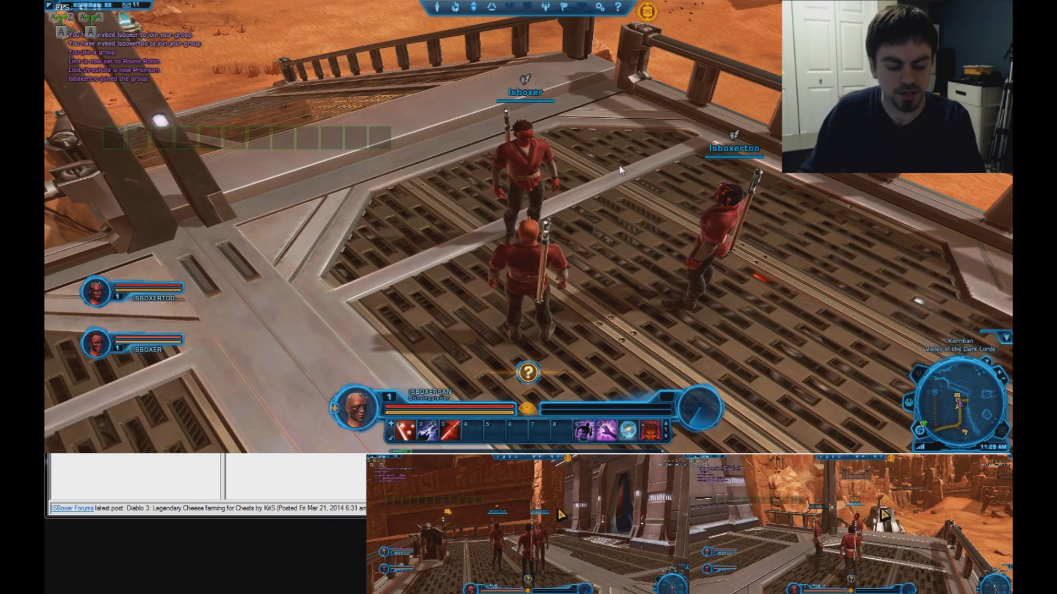
Step: Turn off broadcasting, target Isboxer on the first client, and move the lead character around the platform to test following
{"action": "mouse_move", "coordinate": [101, 35]}
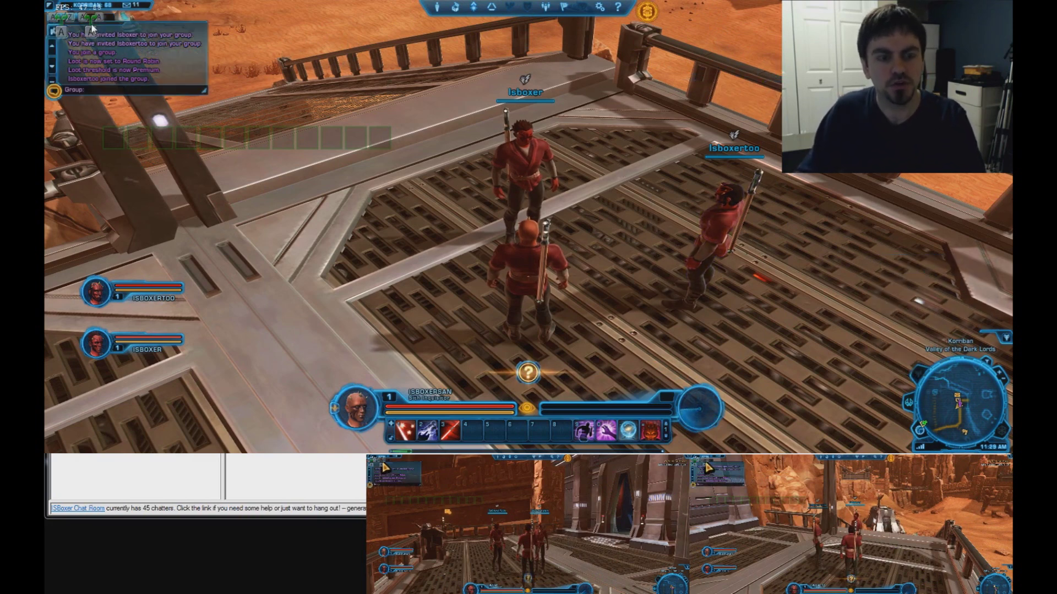
{"action": "key", "text": "shift+alt+r"}
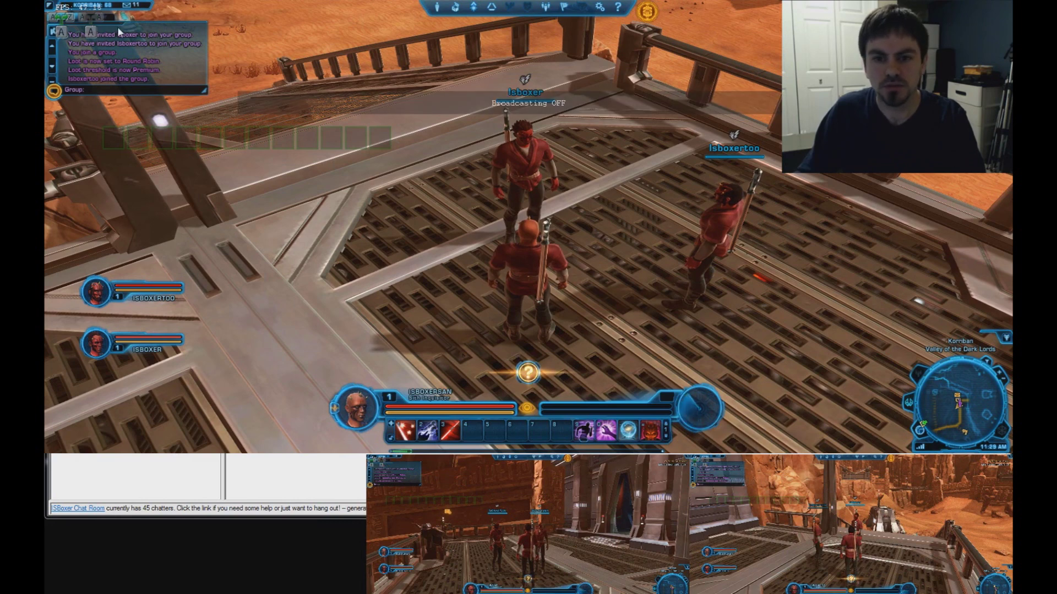
{"action": "left_click", "coordinate": [525, 176]}
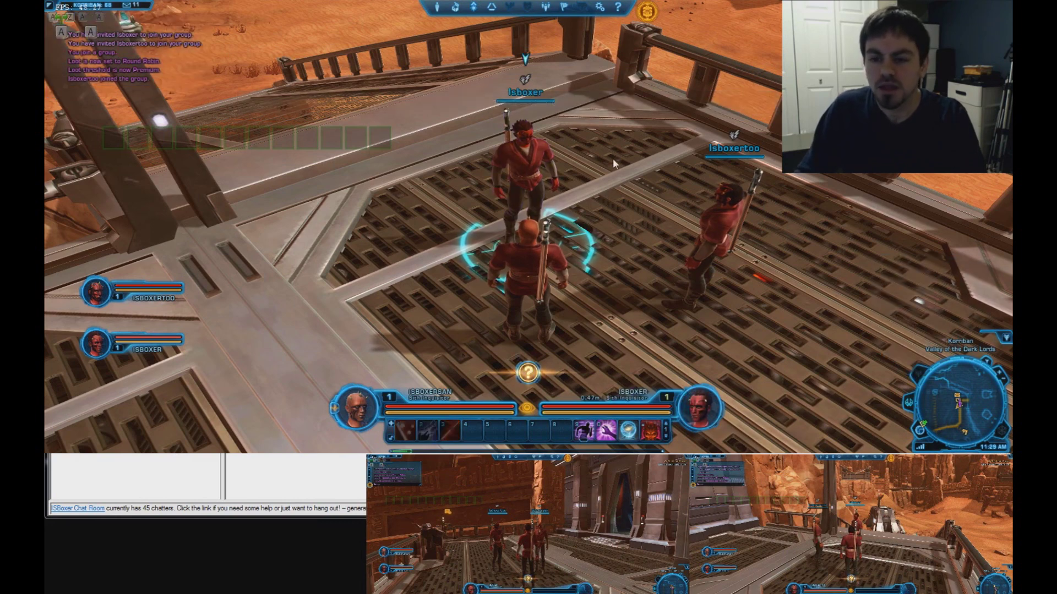
{"action": "mouse_move", "coordinate": [528, 226]}
{"action": "left_mouse_down"}
{"action": "mouse_move", "coordinate": [451, 226]}
{"action": "mouse_move", "coordinate": [528, 226]}
{"action": "left_mouse_up"}
{"action": "key", "text": "s"}
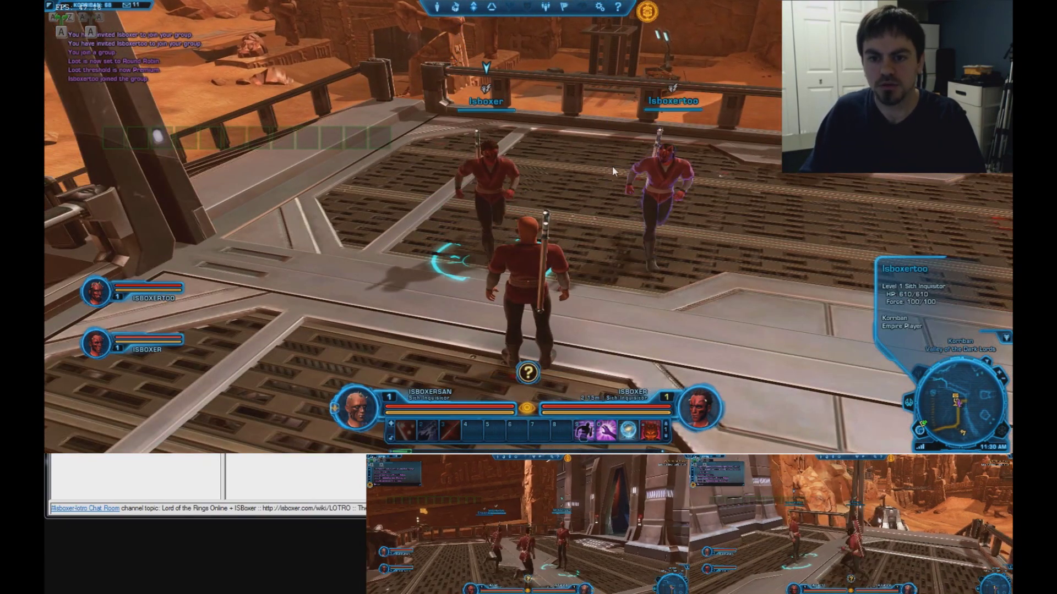
{"action": "mouse_move", "coordinate": [527, 226]}
{"action": "left_mouse_down"}
{"action": "mouse_move", "coordinate": [485, 227]}
{"action": "mouse_move", "coordinate": [527, 226]}
{"action": "left_mouse_up"}
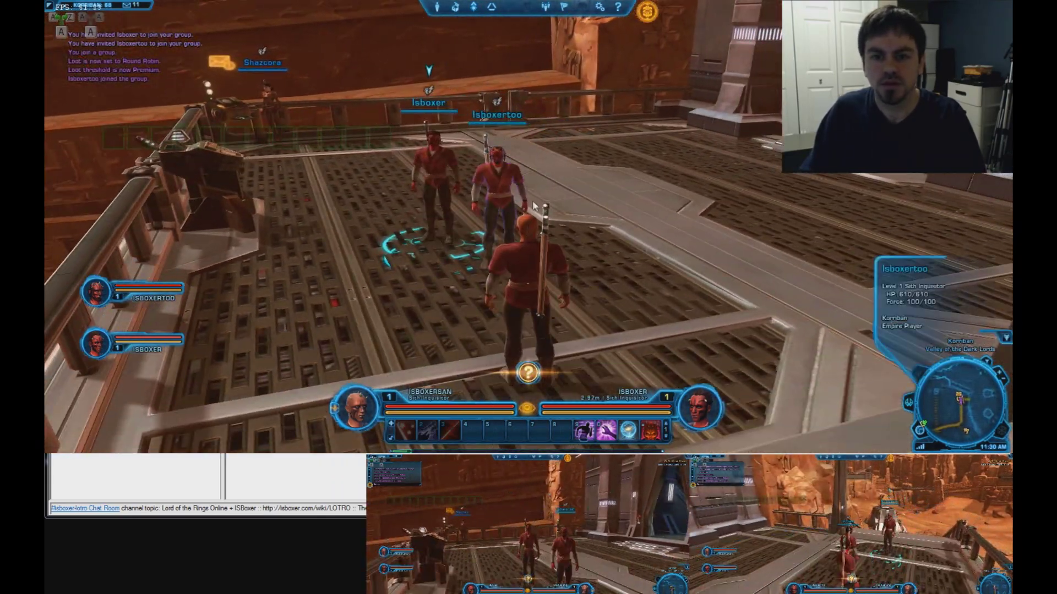
Step: Swap to Isboxertoo's client and run that character across the platform and along the ramp to test following from there
{"action": "left_click", "coordinate": [827, 524]}
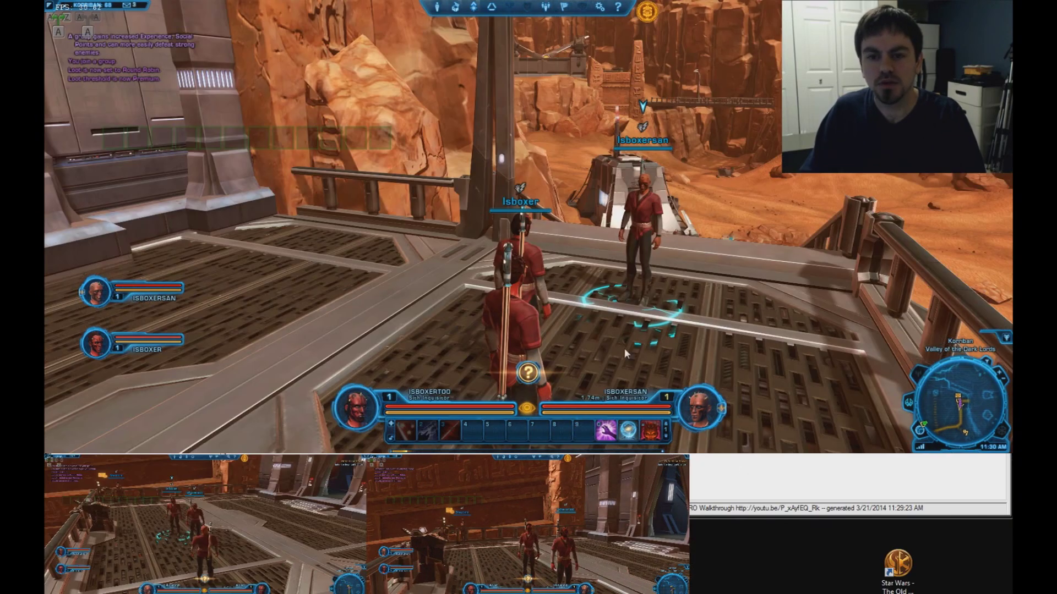
{"action": "left_click_drag", "start_coordinate": [624, 347], "coordinate": [574, 258]}
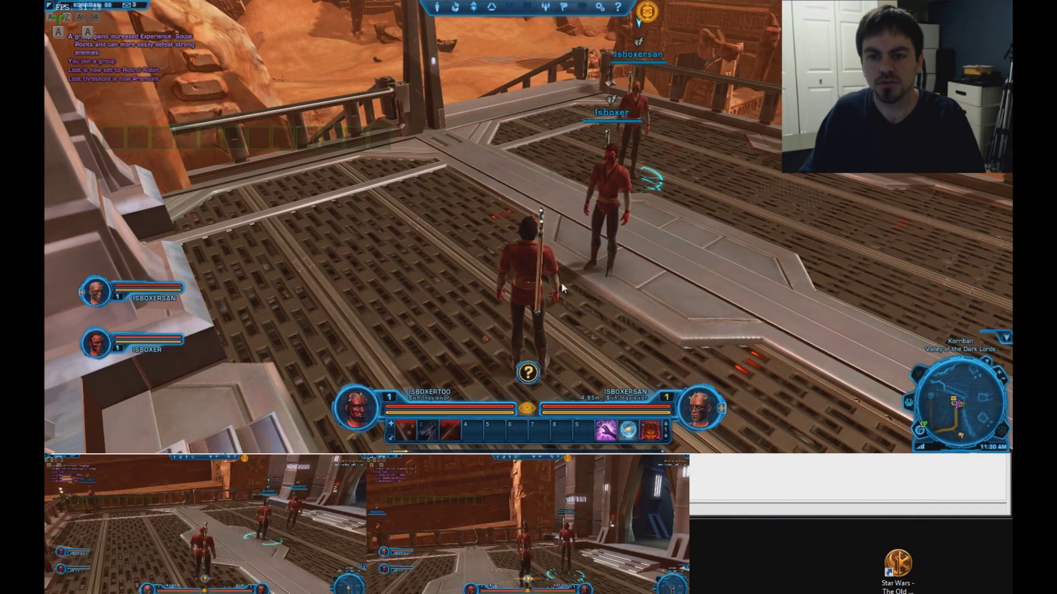
{"action": "left_click_drag", "start_coordinate": [527, 226], "coordinate": [528, 227]}
{"action": "key", "text": "w"}
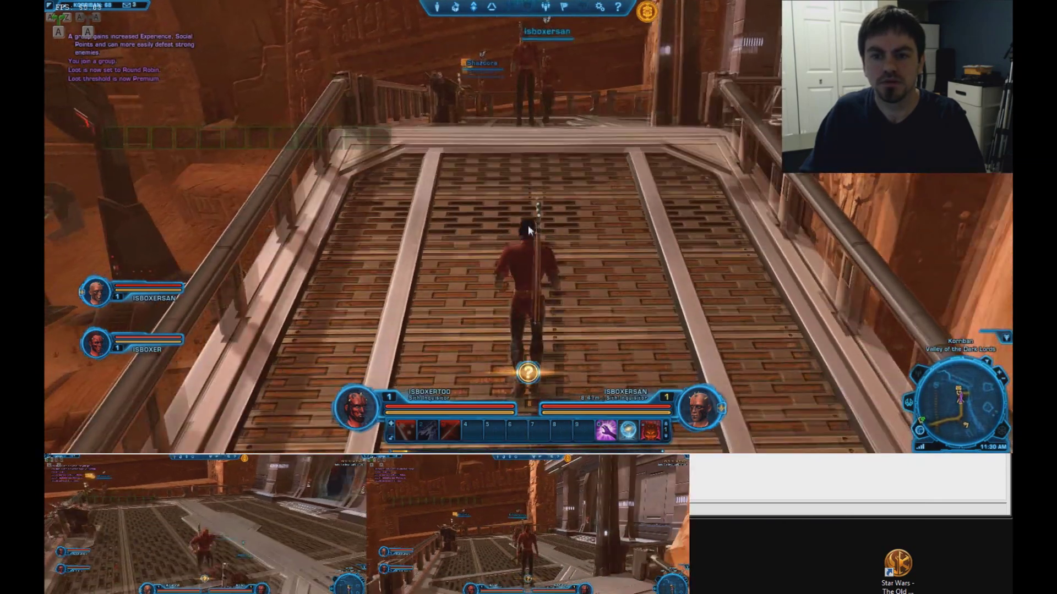
{"action": "key", "text": "w"}
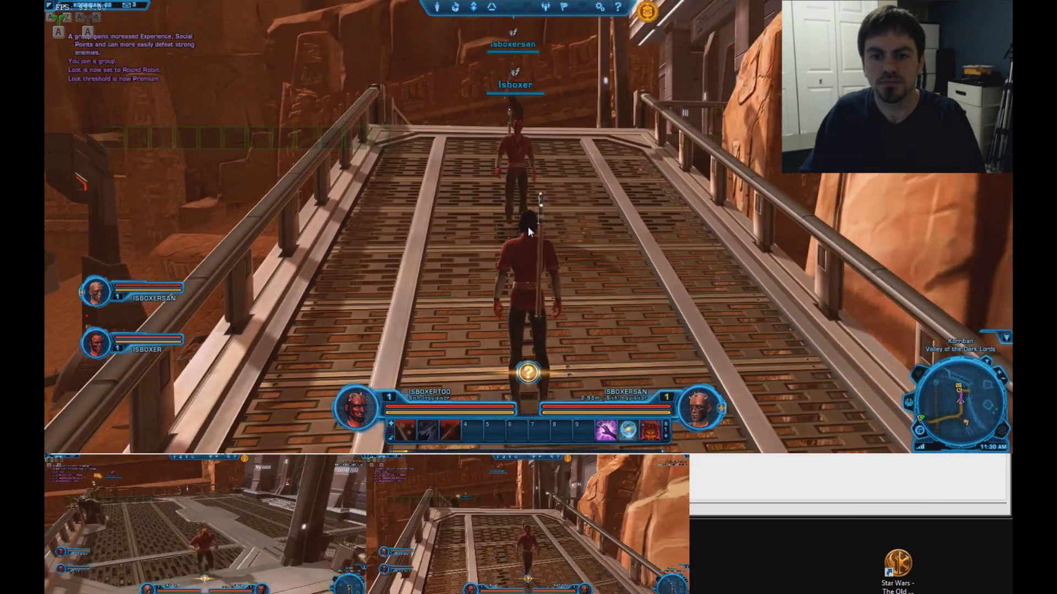
Step: Run Isboxertoo back up the ramp and onto the platform to keep testing that the team follows
{"action": "key", "text": "w"}
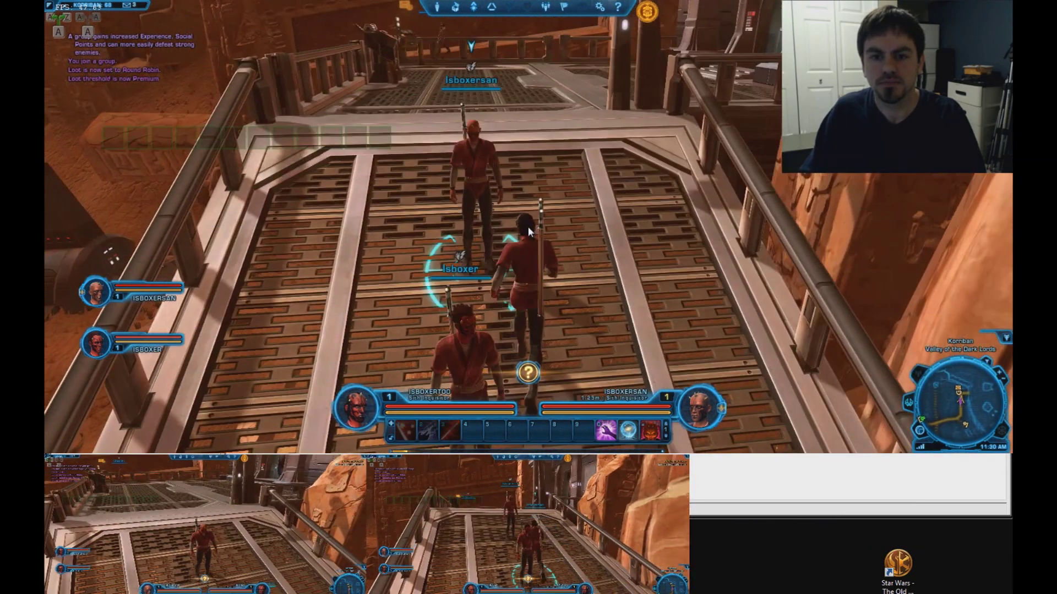
{"action": "key", "text": "w"}
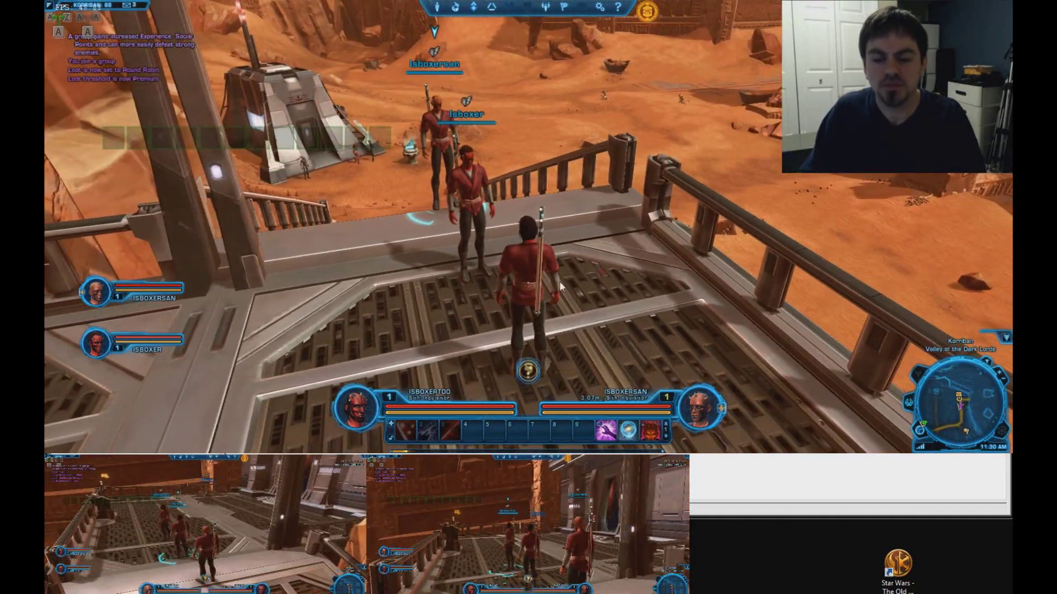
Step: Swap to Isboxersan's client and compare the group member targeted by F2 with Isboxer's entry in the group frames
{"action": "left_click", "coordinate": [297, 531]}
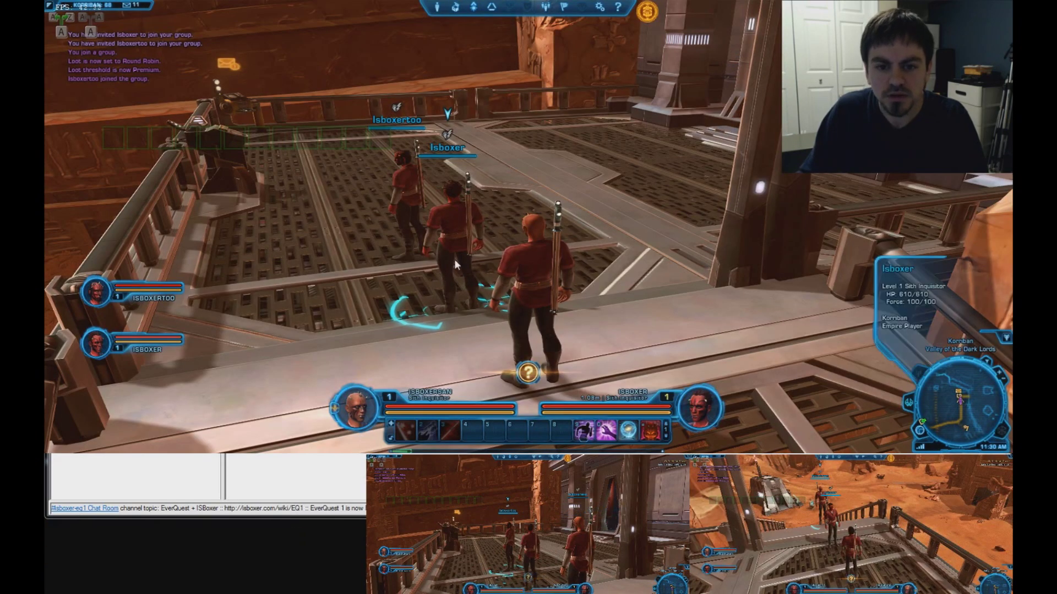
{"action": "key", "text": "F2"}
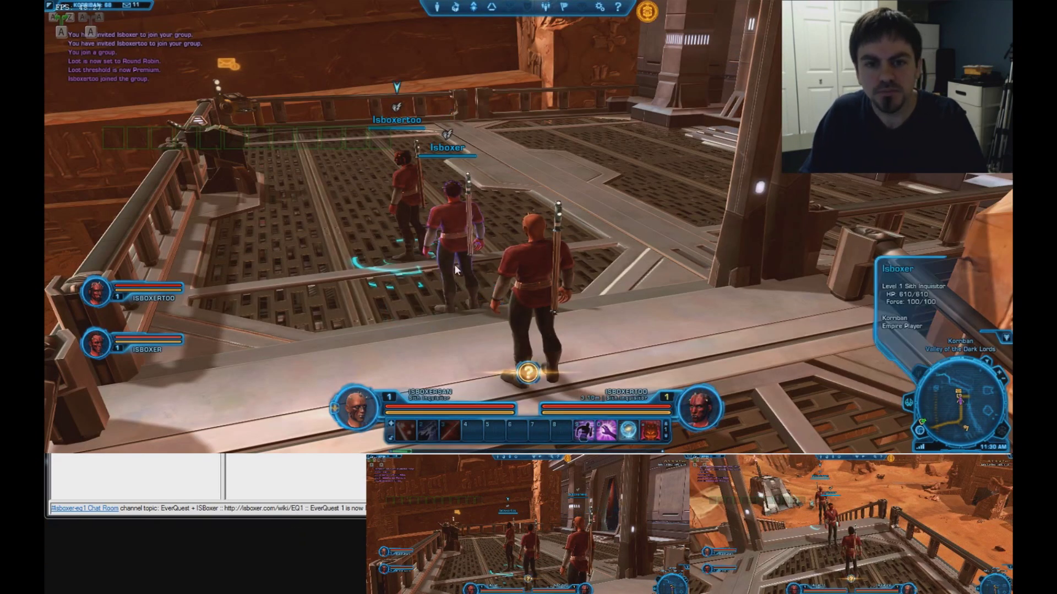
{"action": "left_click", "coordinate": [456, 270]}
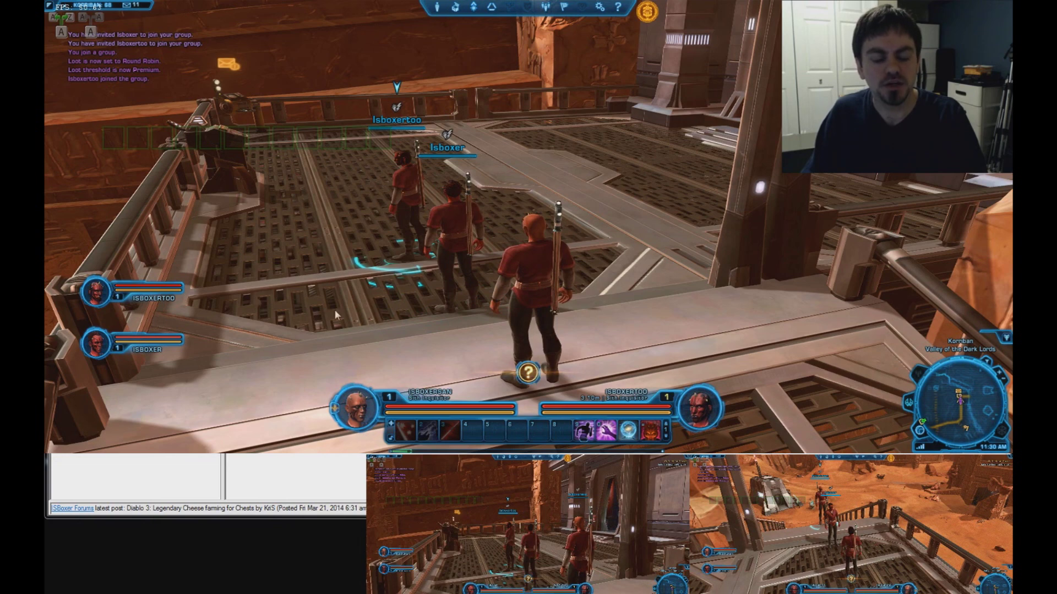
{"action": "left_click", "coordinate": [125, 354]}
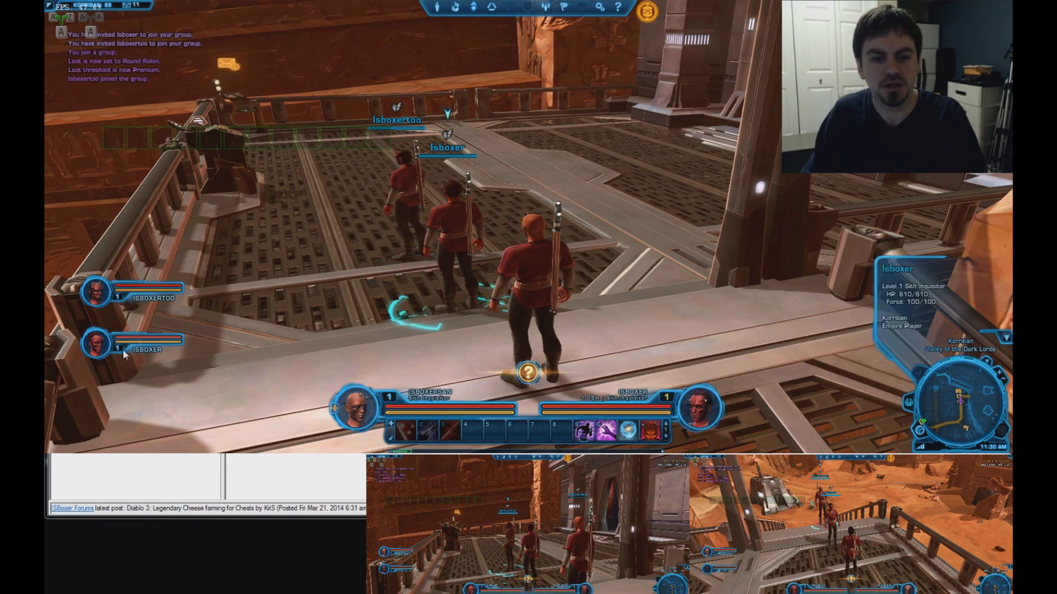
Step: Switch to ISBoxer Toolkit and review slot 1's Target Slot variable keystrokes in the swtor trio character set
{"action": "left_click", "coordinate": [316, 490]}
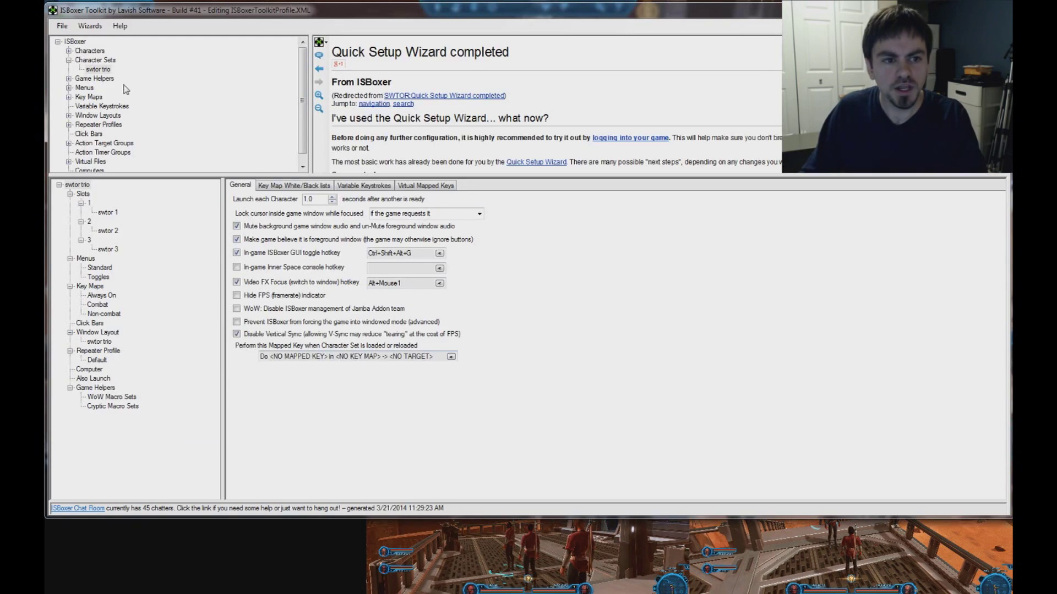
{"action": "left_click", "coordinate": [89, 203]}
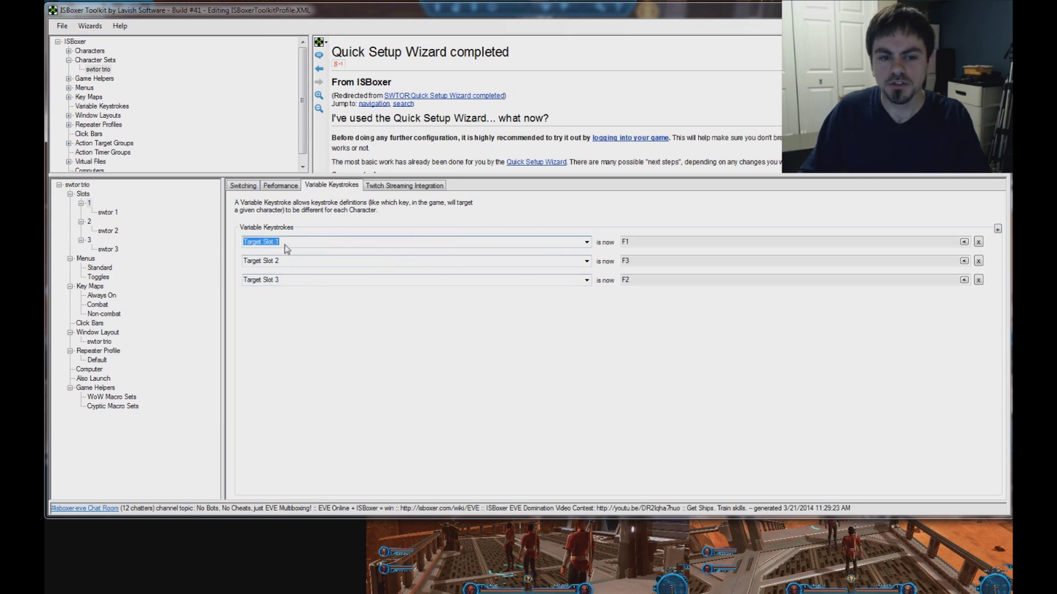
{"action": "left_click", "coordinate": [649, 245]}
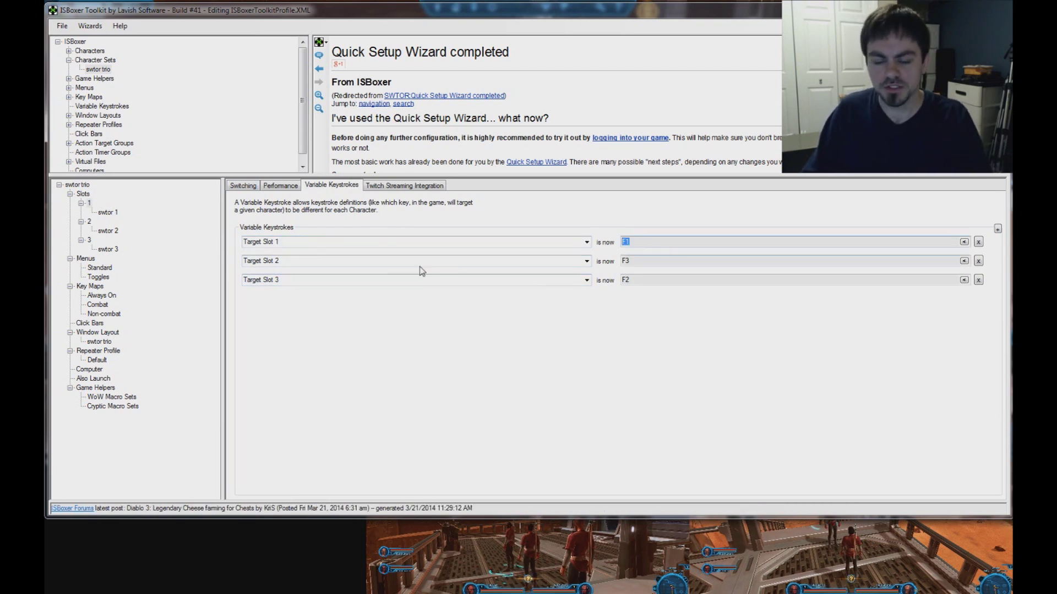
{"action": "left_click", "coordinate": [364, 263]}
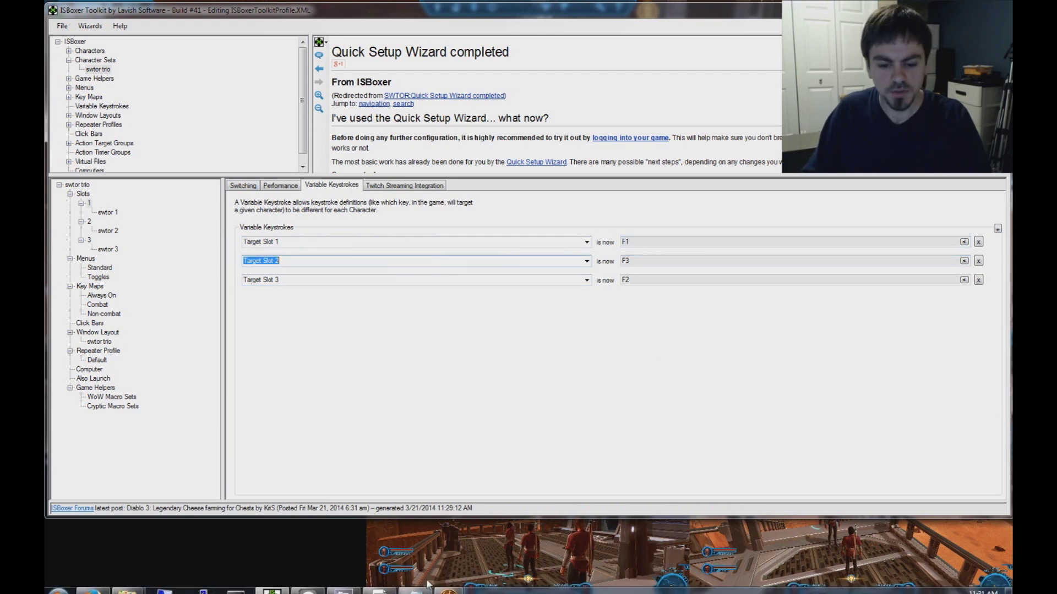
Step: Return to Isboxersan's game client and recheck which group member F2 selects
{"action": "left_click", "coordinate": [448, 590]}
{"action": "left_click", "coordinate": [325, 535]}
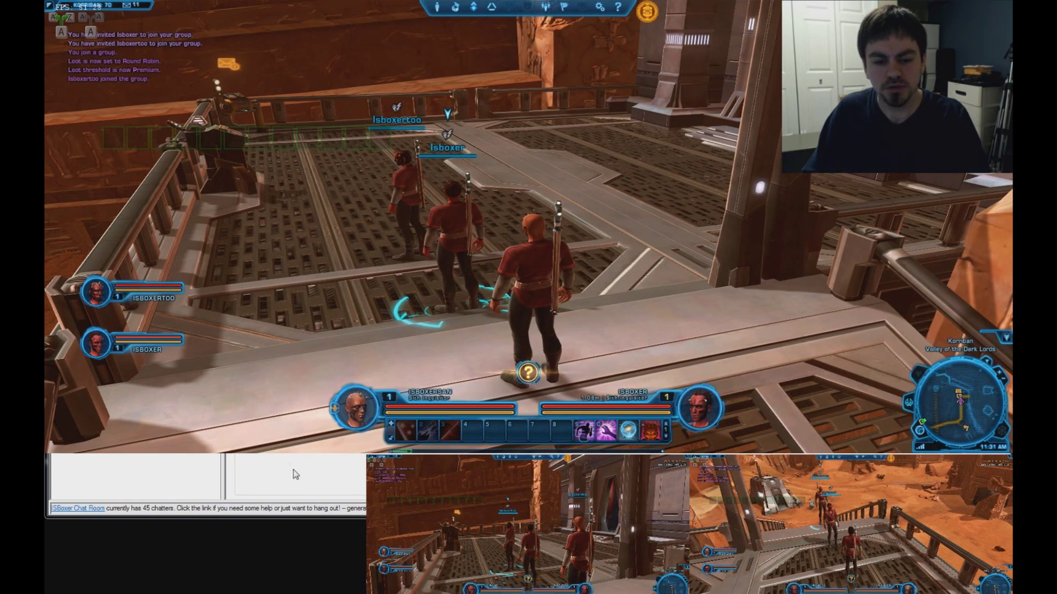
{"action": "key", "text": "F2"}
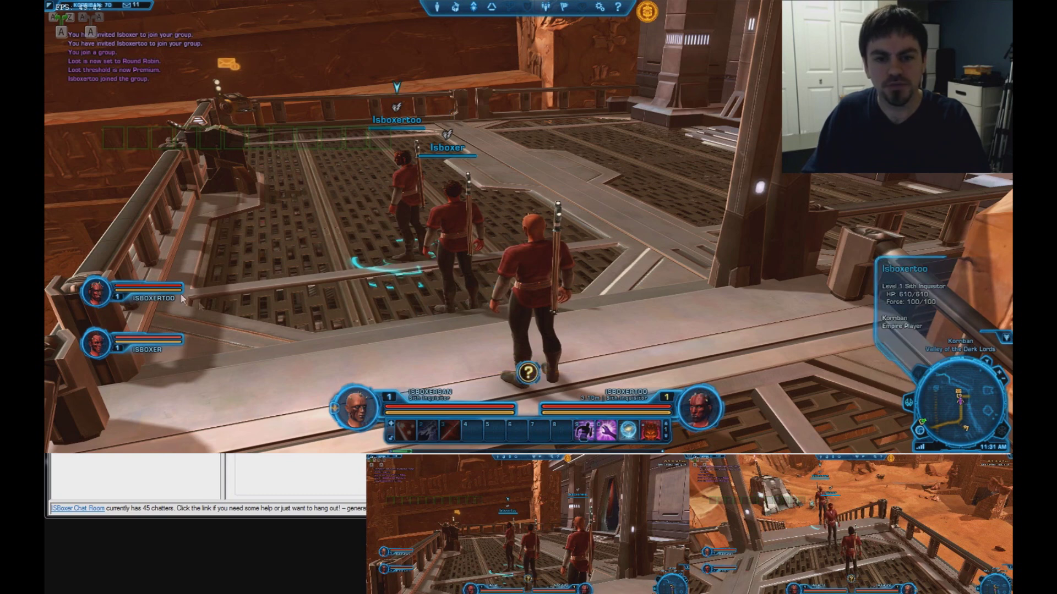
Step: In ISBoxer Toolkit, set slot 1's variable keystrokes to F2 for Target Slot 2 and F3 for Target Slot 3
{"action": "left_click", "coordinate": [270, 463]}
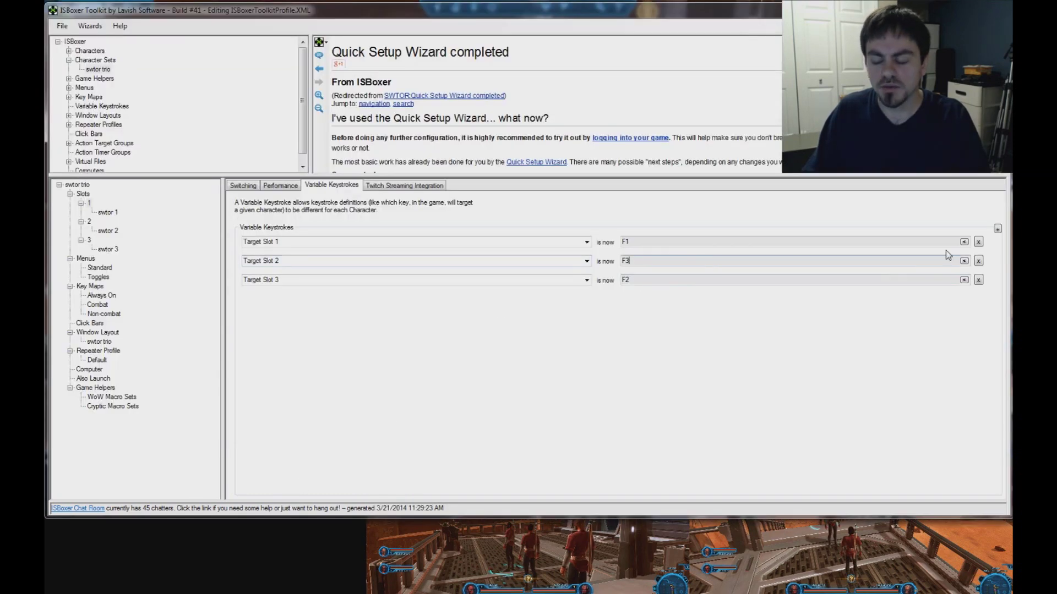
{"action": "left_click", "coordinate": [964, 262]}
{"action": "key", "text": "F2"}
{"action": "left_click", "coordinate": [531, 325]}
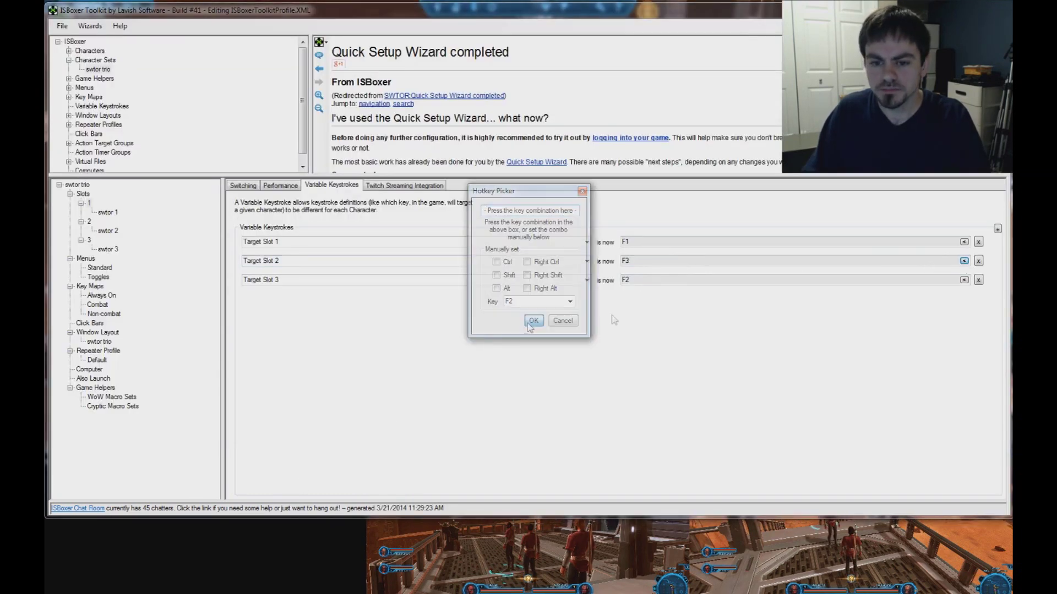
{"action": "left_click", "coordinate": [964, 280]}
{"action": "key", "text": "F3"}
{"action": "left_click", "coordinate": [533, 324]}
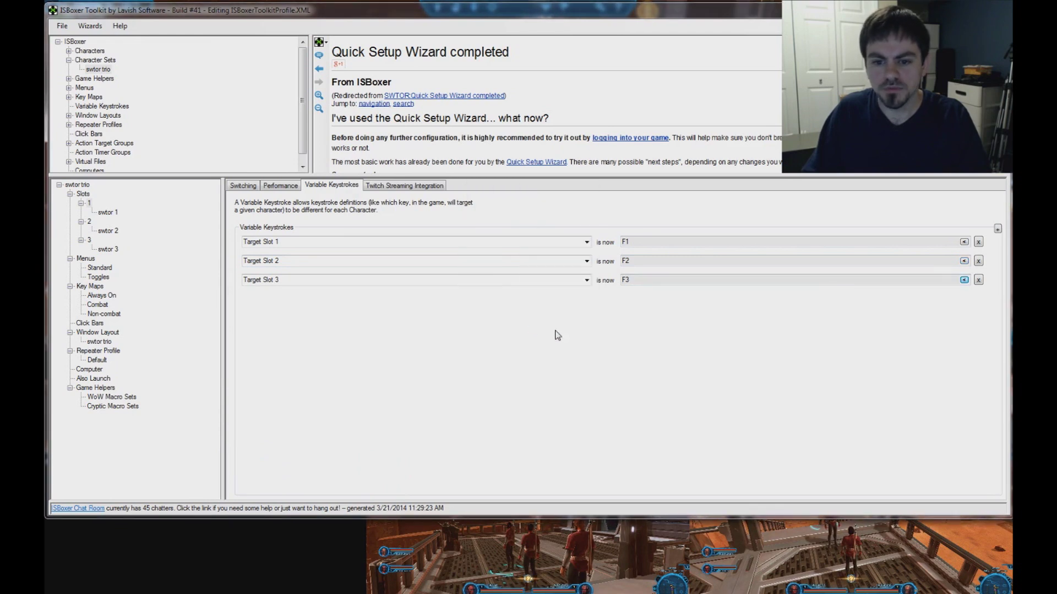
Step: Export the whole ISBoxer configuration to Inner Space
{"action": "left_click", "coordinate": [62, 26]}
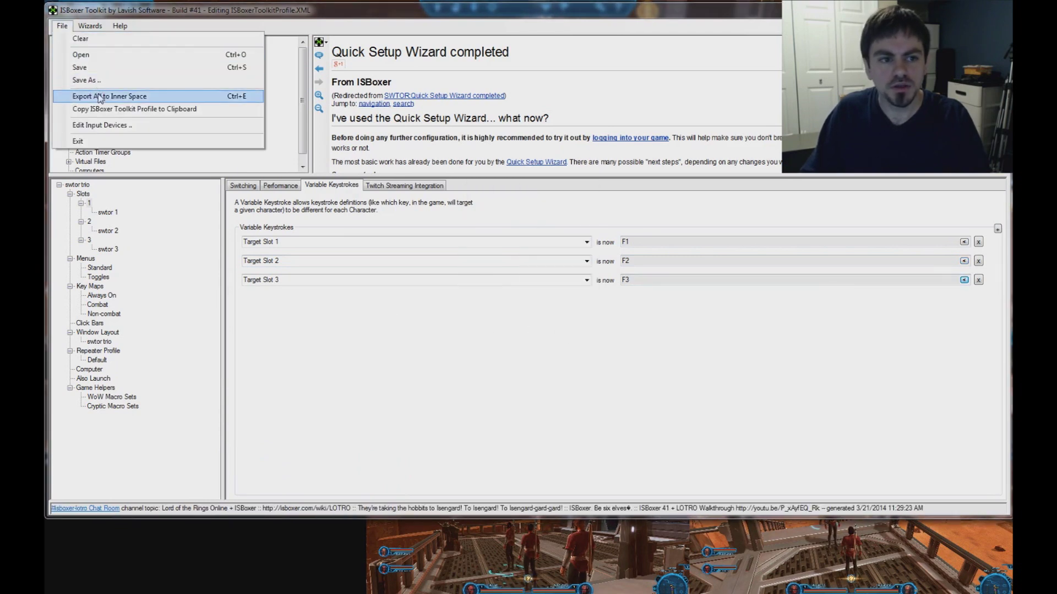
{"action": "left_click", "coordinate": [128, 98]}
{"action": "left_click", "coordinate": [572, 342]}
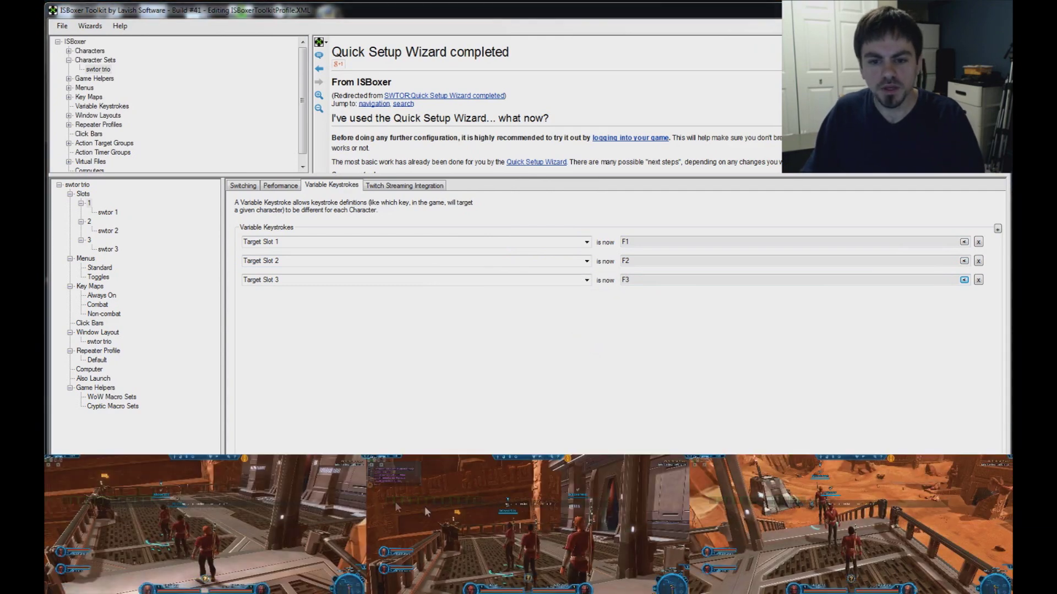
Step: Swap to Isboxer's client and run that character around the platform to test following with the corrected keys
{"action": "key", "text": "ctrl+alt+2"}
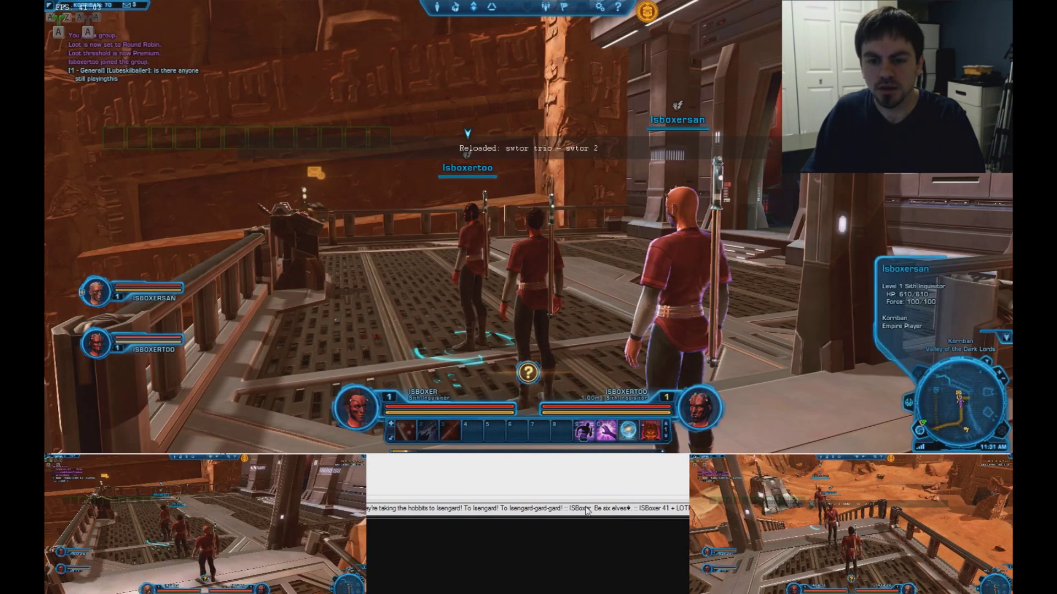
{"action": "key", "text": "w"}
{"action": "key", "text": "a"}
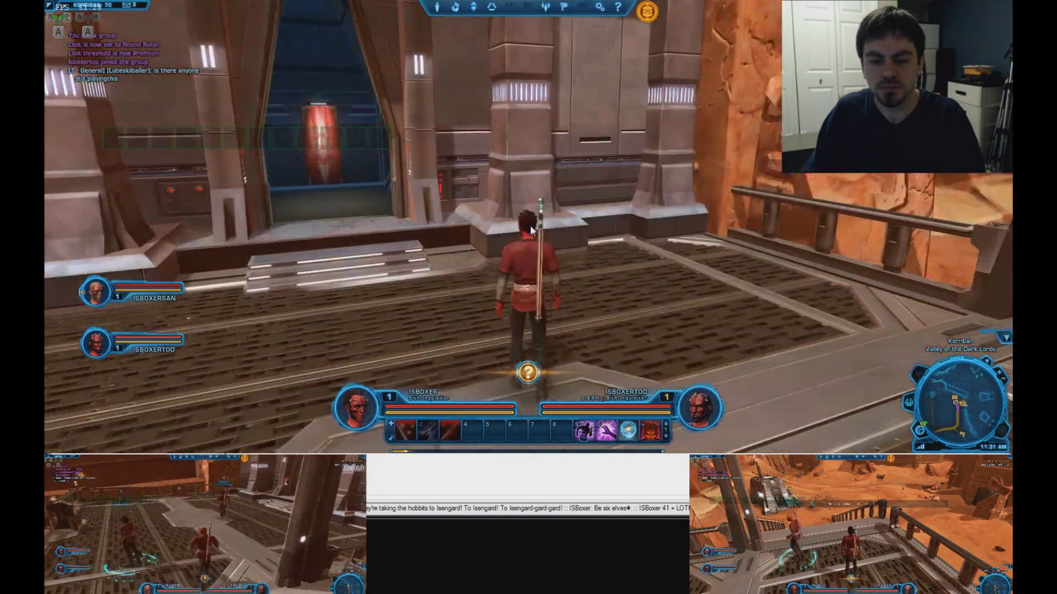
{"action": "key", "text": "d"}
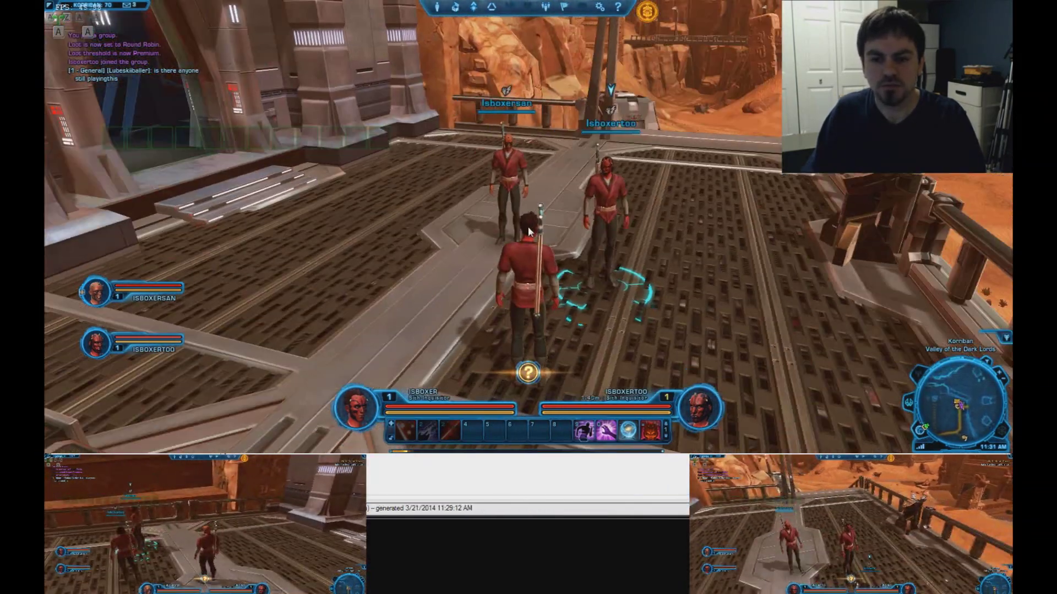
Step: Swap to Isboxertoo's client and lead the team around the platform, then down the ramp to the medical station
{"action": "key", "text": "ctrl+alt+3"}
{"action": "key", "text": "d"}
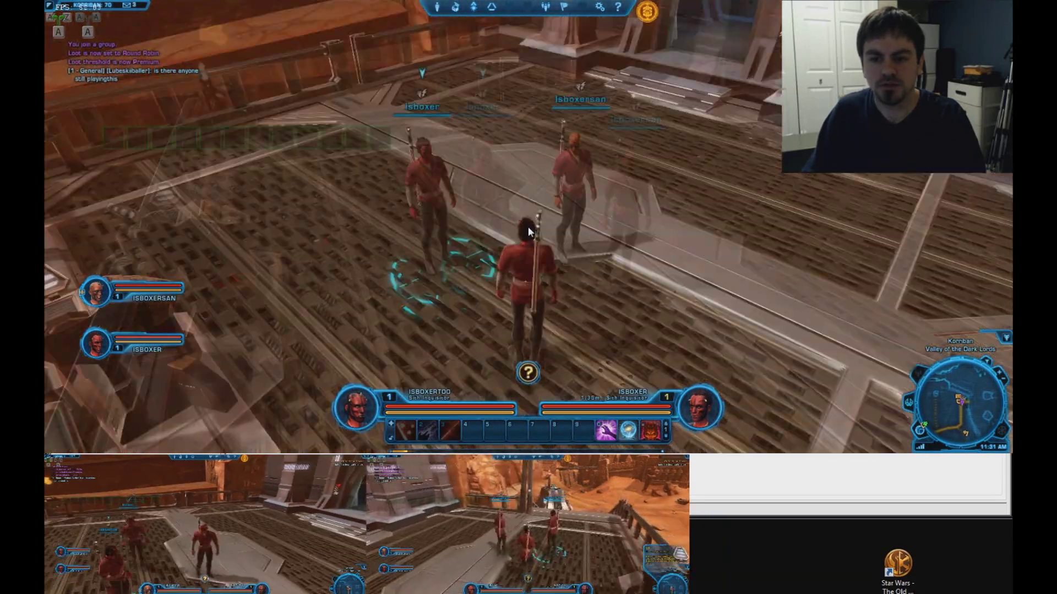
{"action": "key", "text": "d"}
{"action": "key", "text": "d"}
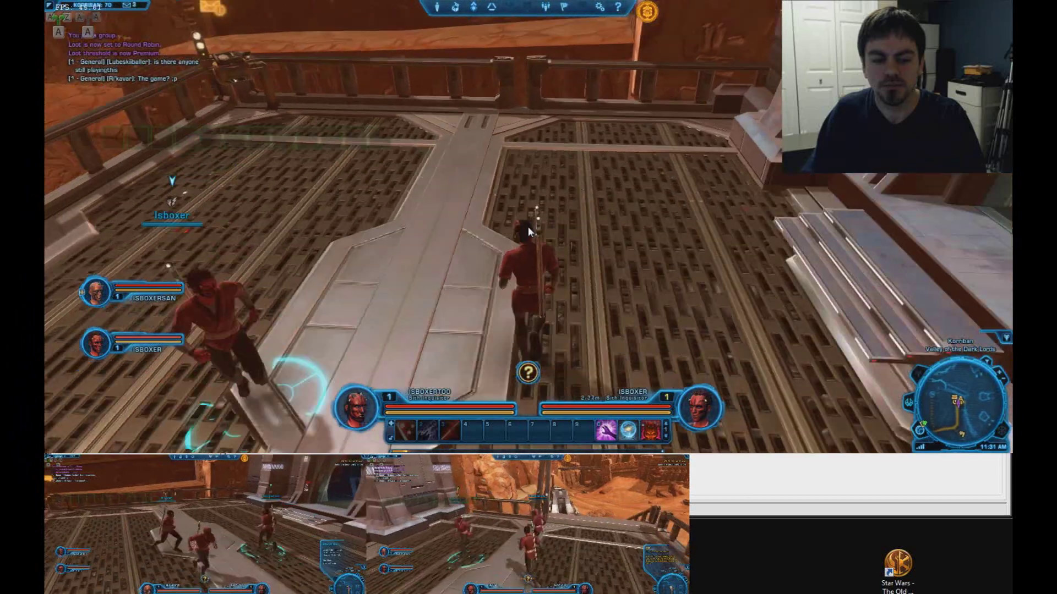
{"action": "key", "text": "d"}
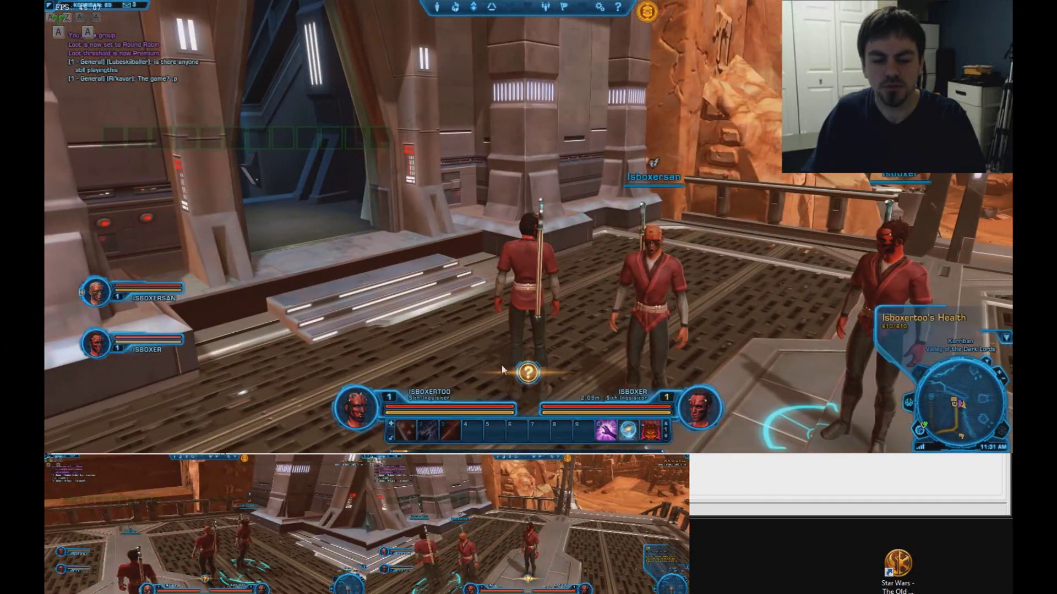
{"action": "key", "text": "d"}
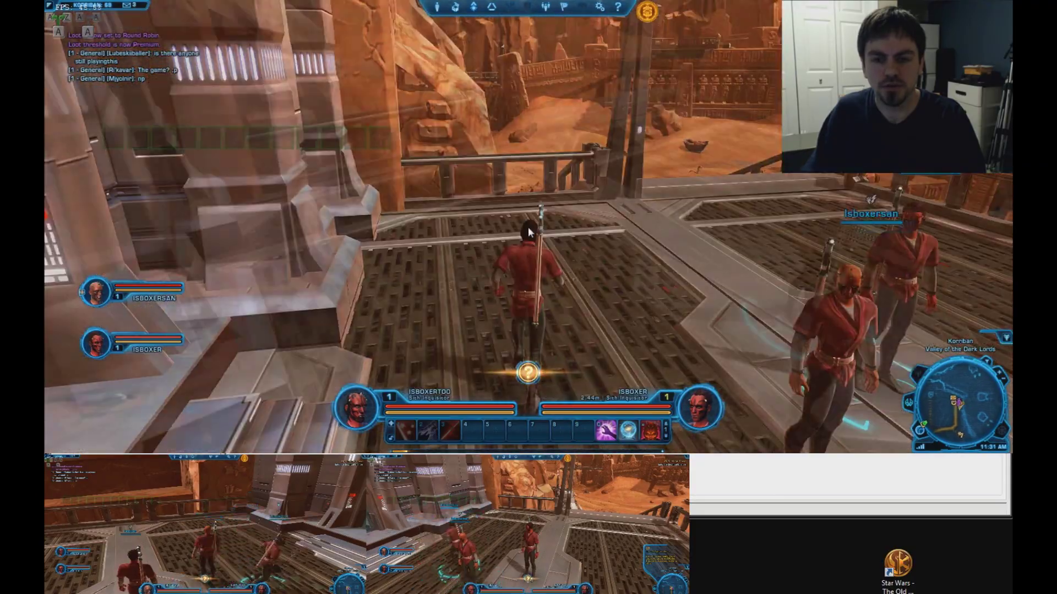
{"action": "key", "text": "d"}
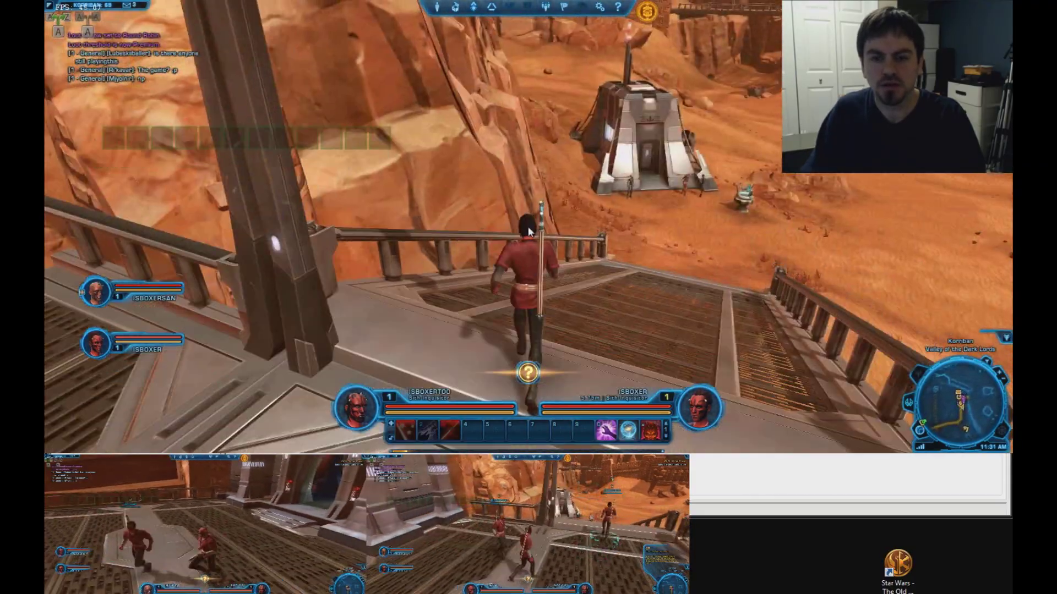
{"action": "key", "text": "w"}
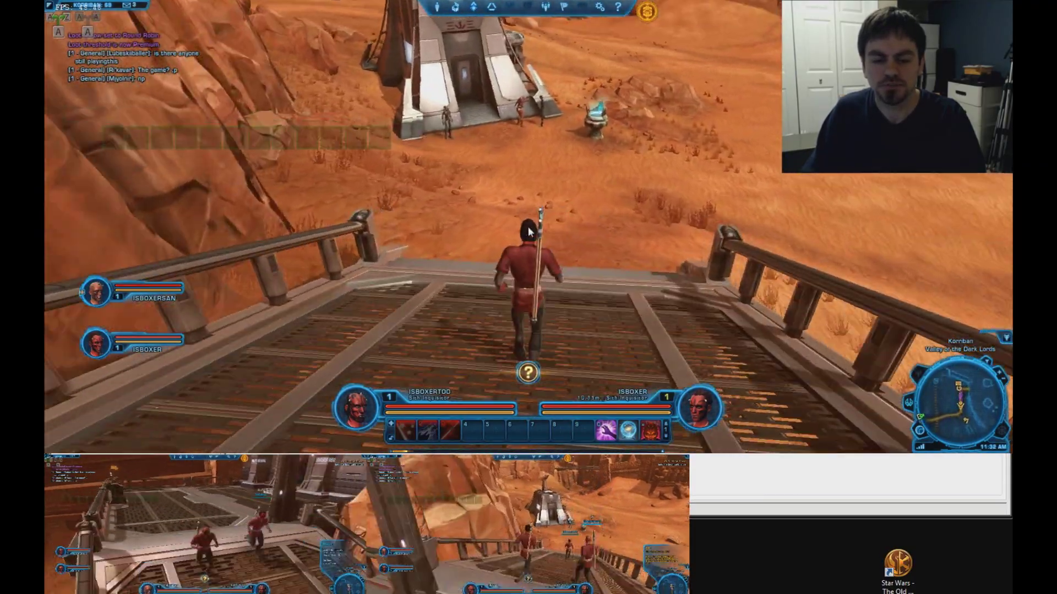
{"action": "key", "text": "w"}
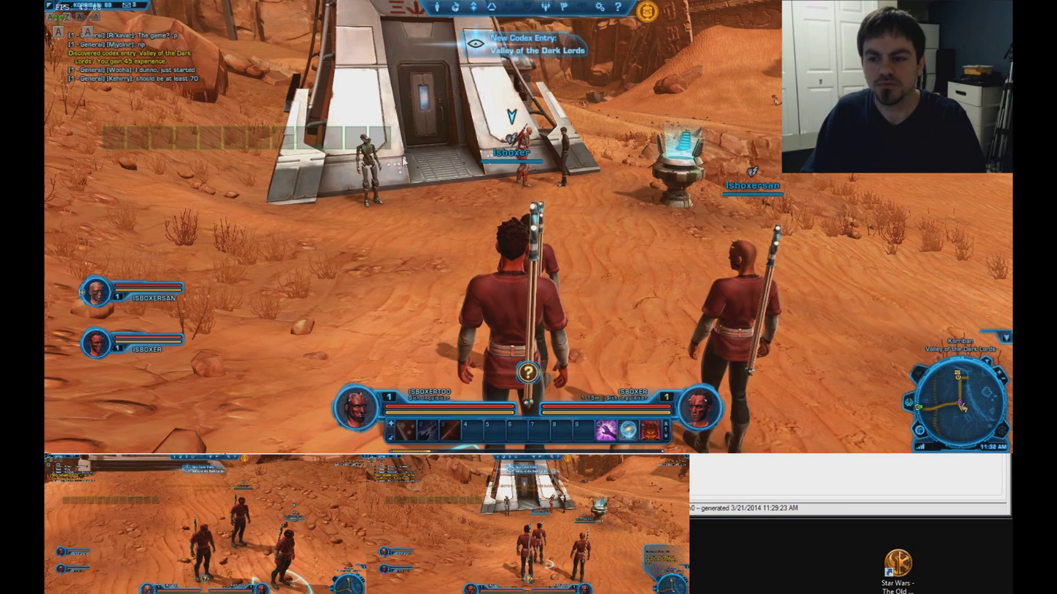
Step: Target the Imperial Medical Droid as Isboxertoo, trigger assist, and check the resulting target on Isboxersan's client
{"action": "right_click", "coordinate": [376, 172]}
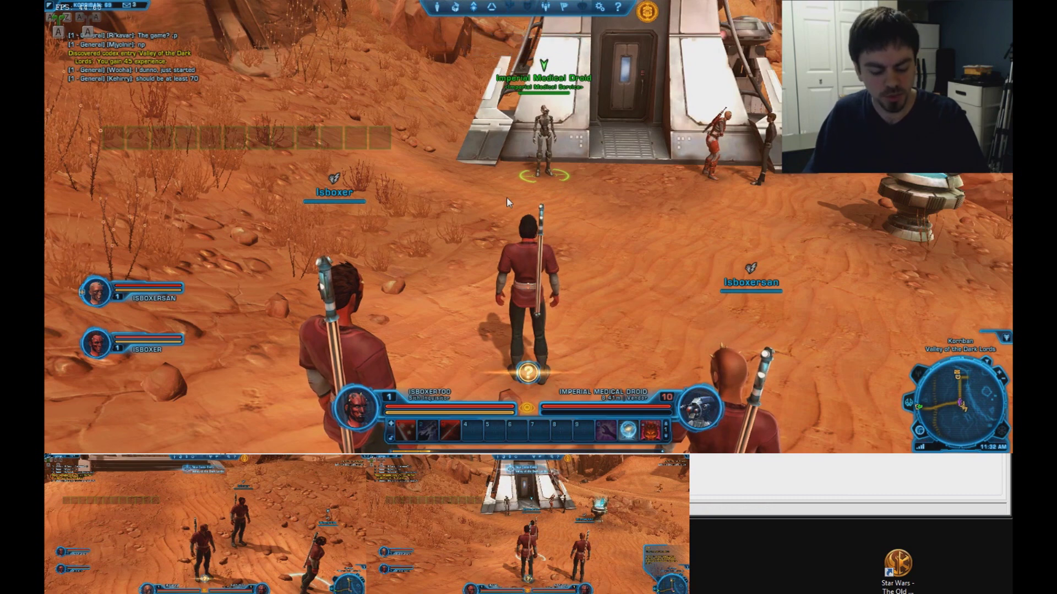
{"action": "key", "text": "f"}
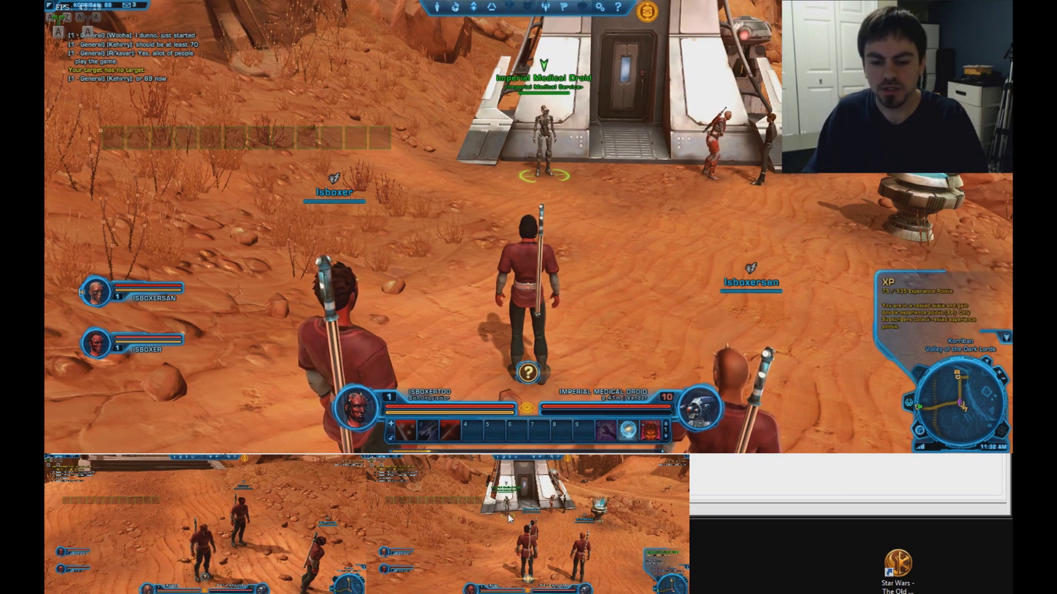
{"action": "left_click", "coordinate": [197, 498]}
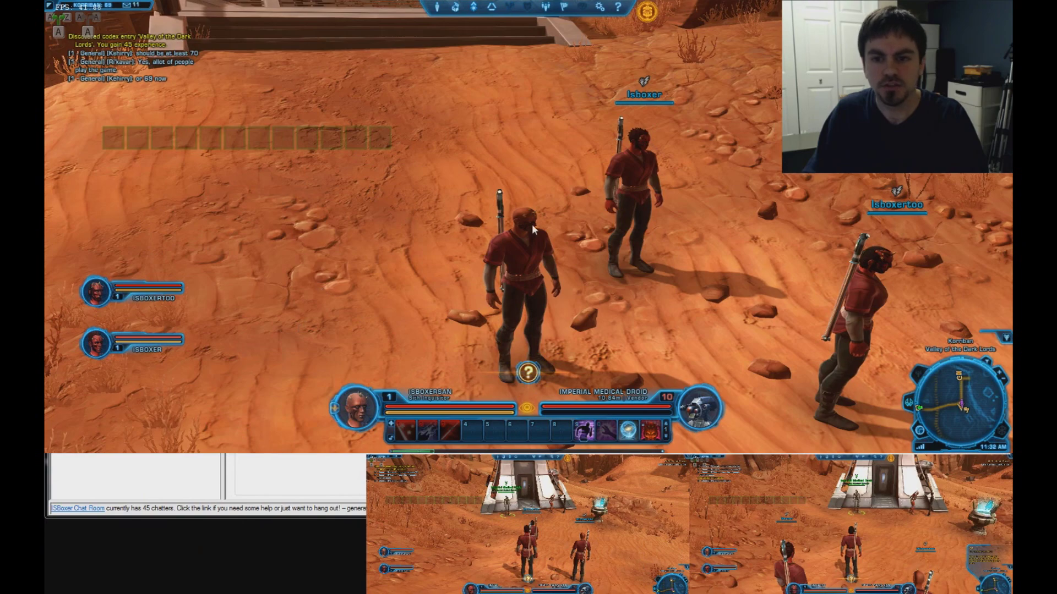
{"action": "left_click_drag", "start_coordinate": [531, 224], "coordinate": [403, 191]}
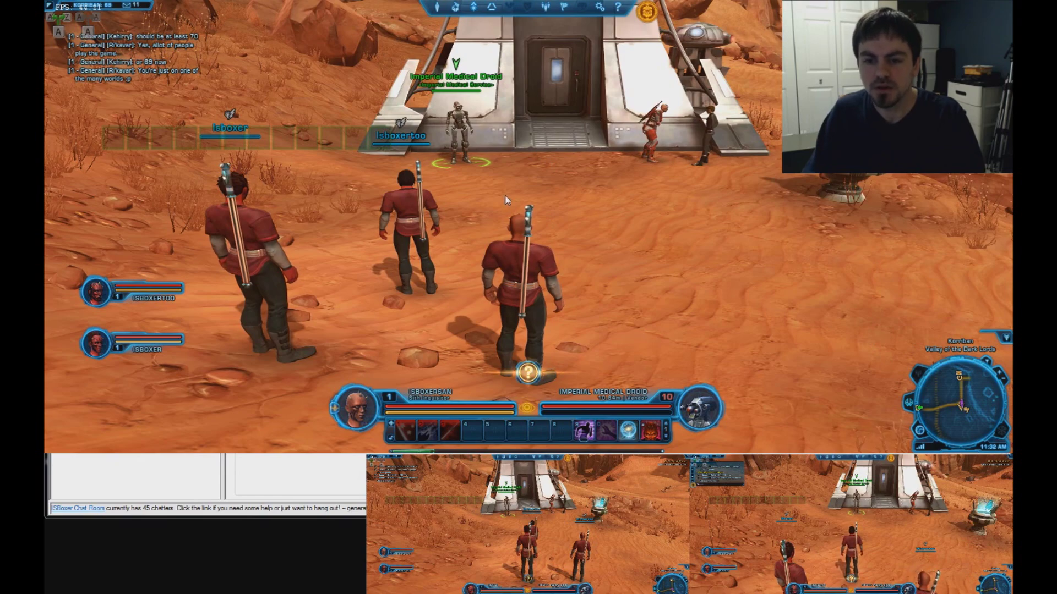
Step: As Isboxersan, target a K'lor'slug Forager, run the team up to it, and attack with the first ability
{"action": "left_click_drag", "start_coordinate": [507, 201], "coordinate": [527, 226]}
{"action": "left_click", "coordinate": [630, 147]}
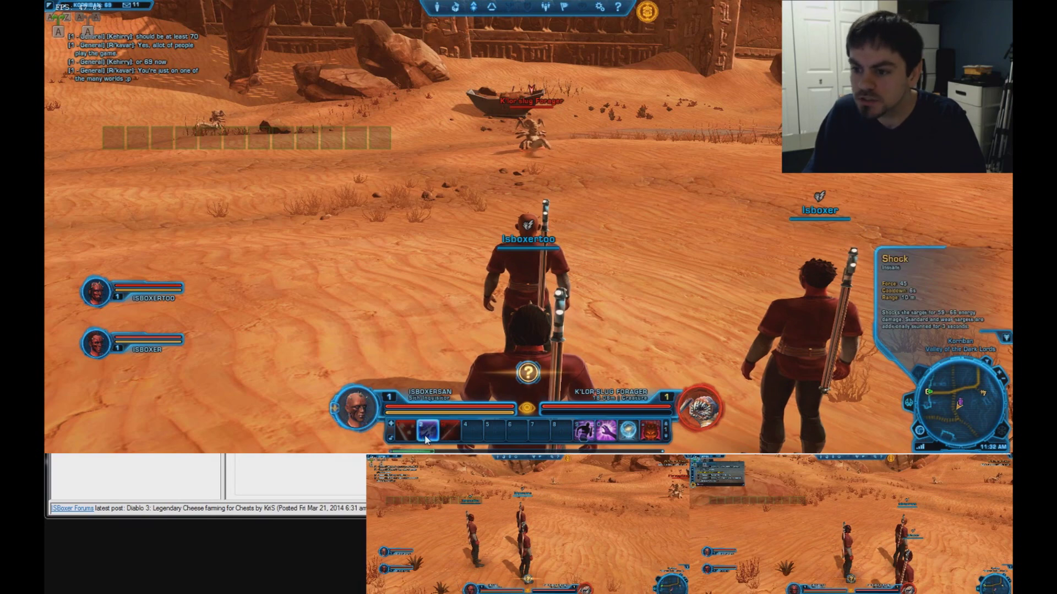
{"action": "key", "text": "w"}
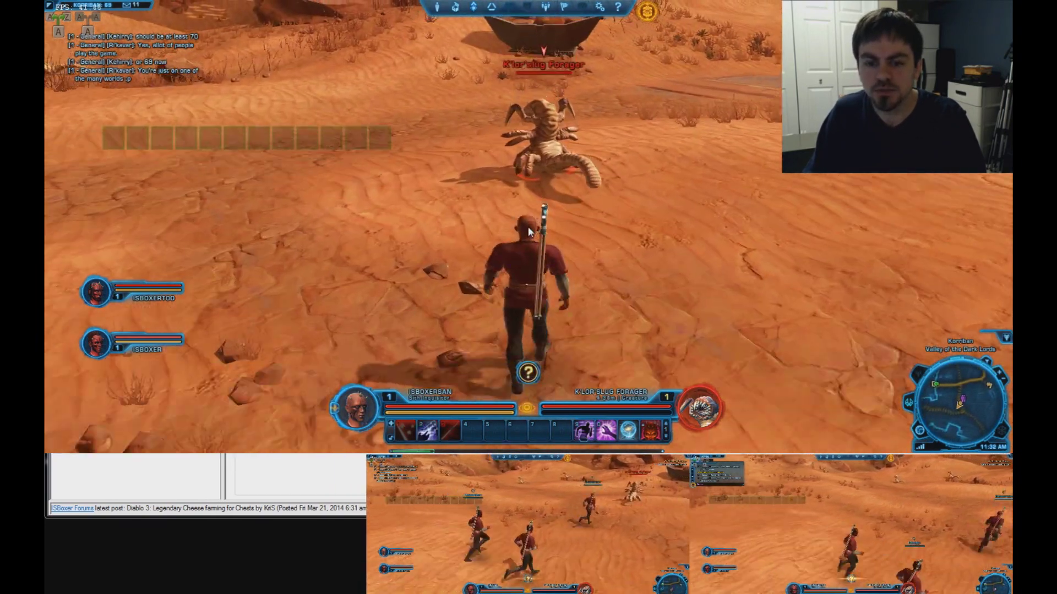
{"action": "key", "text": "1"}
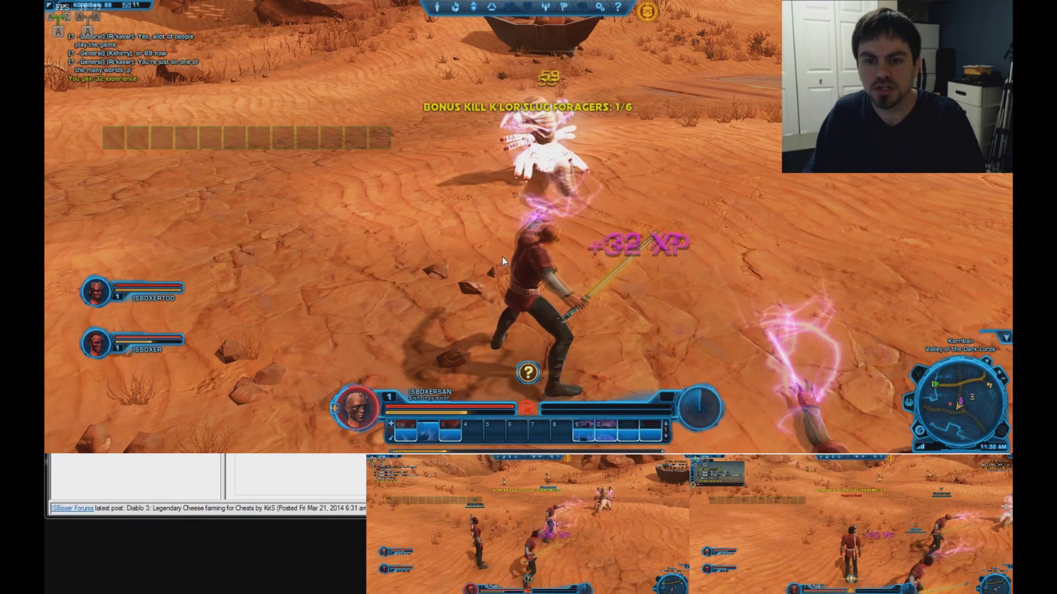
{"action": "key", "text": "w"}
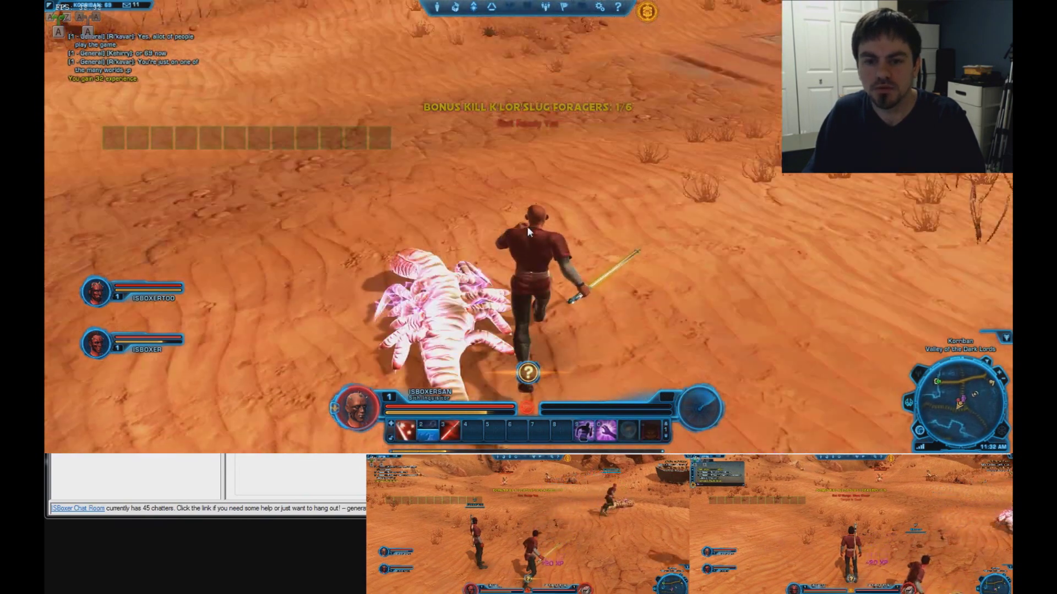
Step: As Isboxersan, target the nearby K'lor'slug Foragers and attack them with the first ability
{"action": "left_click_drag", "start_coordinate": [527, 226], "coordinate": [527, 226]}
{"action": "key", "text": "Tab"}
{"action": "key", "text": "1"}
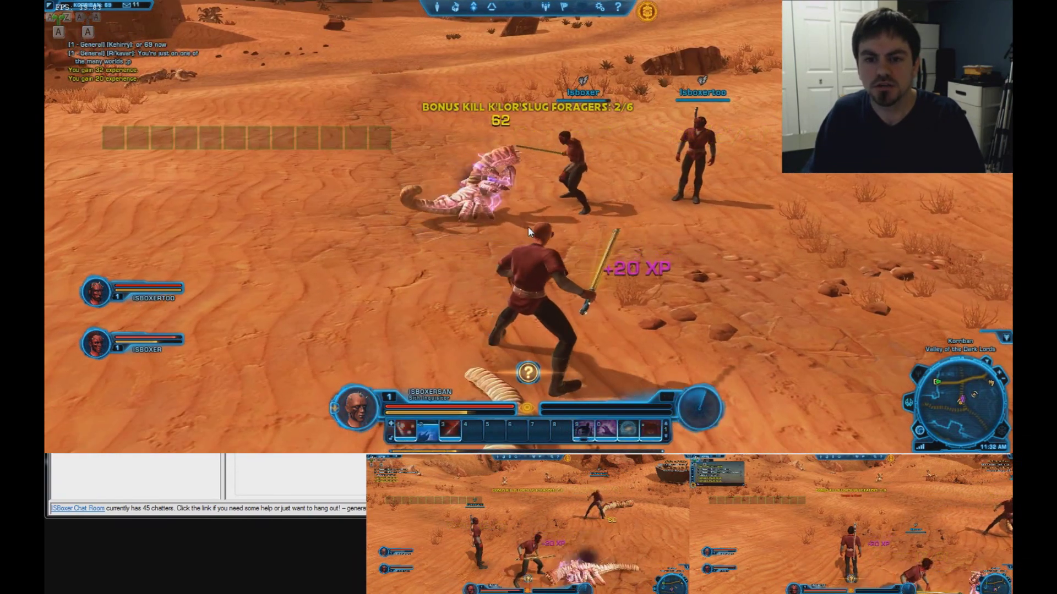
{"action": "key", "text": "Tab"}
{"action": "key", "text": "1"}
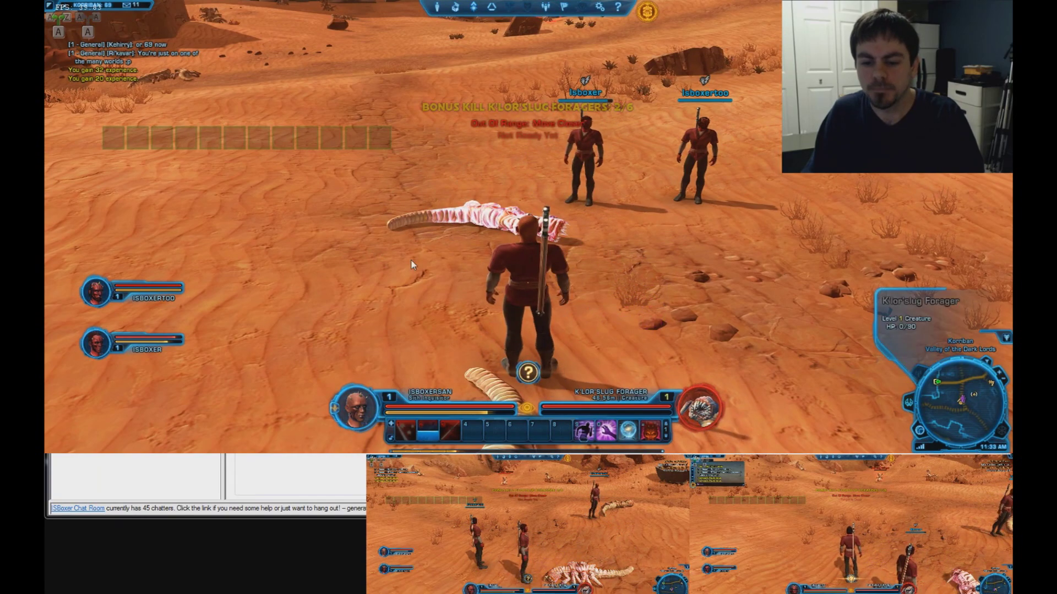
{"action": "key", "text": "1"}
Step: Run the team back to the medical station and open the Imperial Medical Droid's vendor window as Isboxersan
{"action": "mouse_move", "coordinate": [527, 226]}
{"action": "left_mouse_down"}
{"action": "mouse_move", "coordinate": [502, 237]}
{"action": "mouse_move", "coordinate": [527, 226]}
{"action": "left_mouse_up"}
{"action": "key", "text": "w"}
{"action": "right_click", "coordinate": [573, 220]}
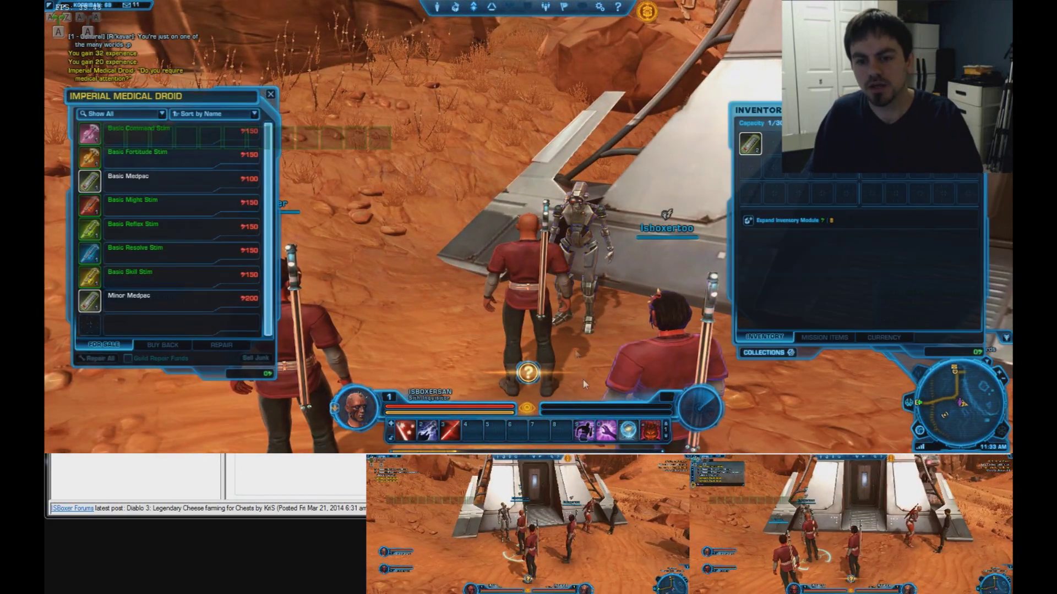
Step: Swap to Isboxer's client, interact with the medical droid there to open its vendor window, and return to Isboxersan's client
{"action": "key", "text": "ctrl+alt+2"}
{"action": "key", "text": "f"}
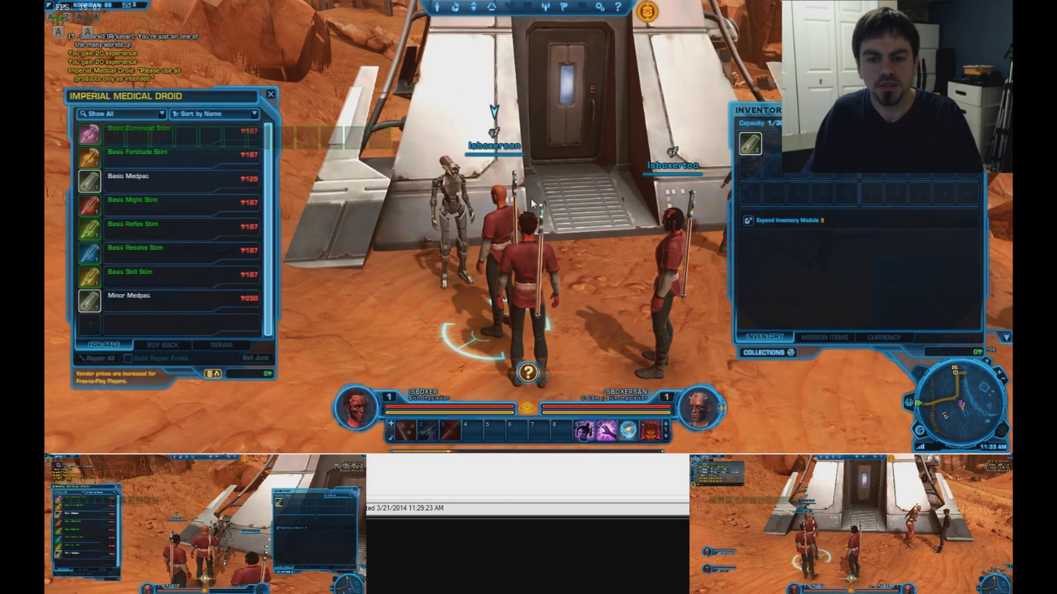
{"action": "key", "text": "ctrl+alt+1"}
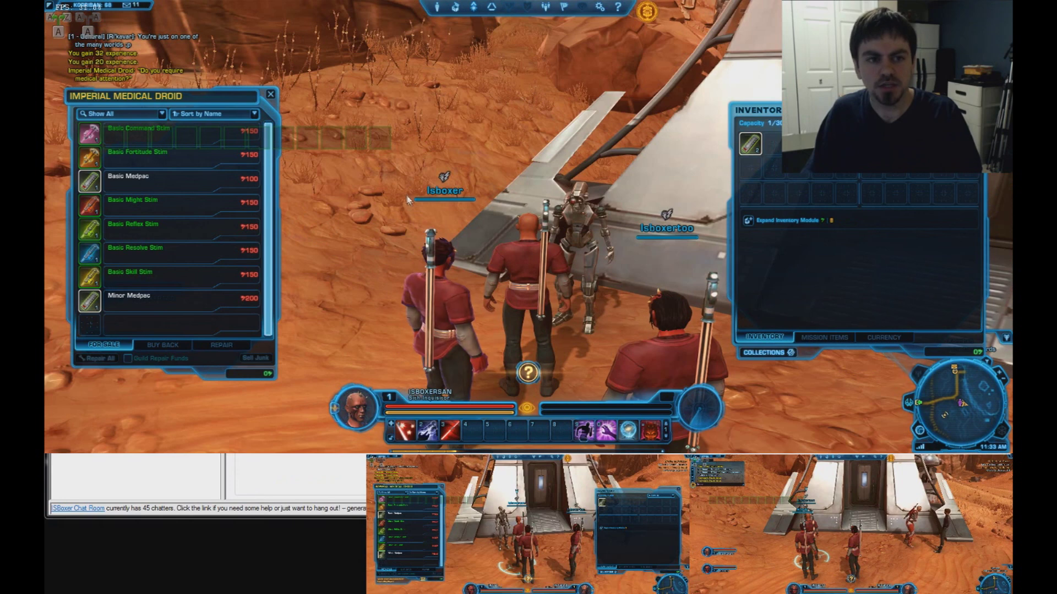
Step: Use mouse broadcasting to interact with the medical droid on the other clients, and close all the vendor windows
{"action": "key", "text": "shift+alt+r"}
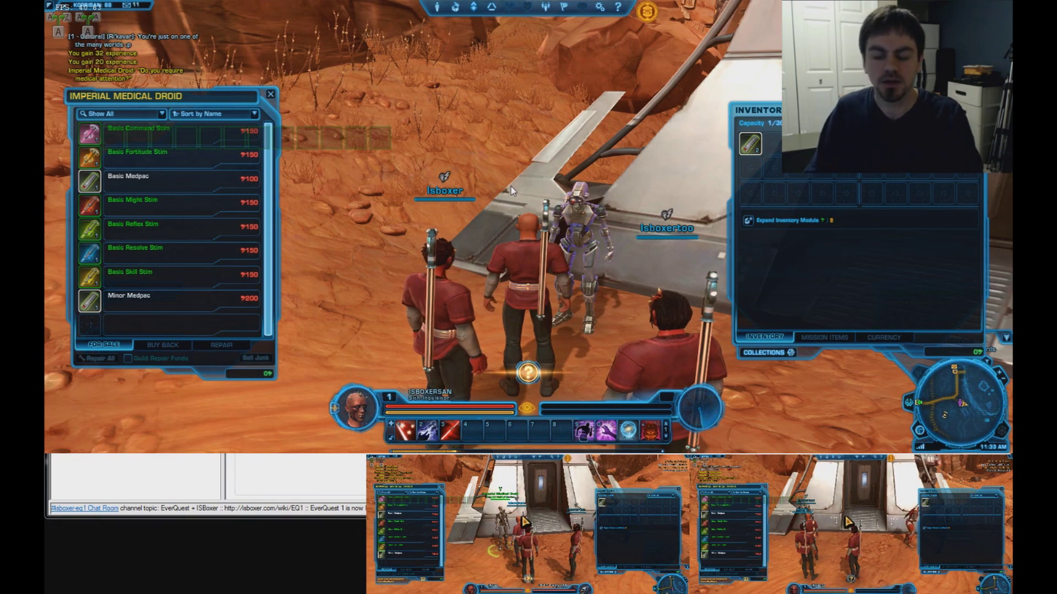
{"action": "key", "text": "Escape"}
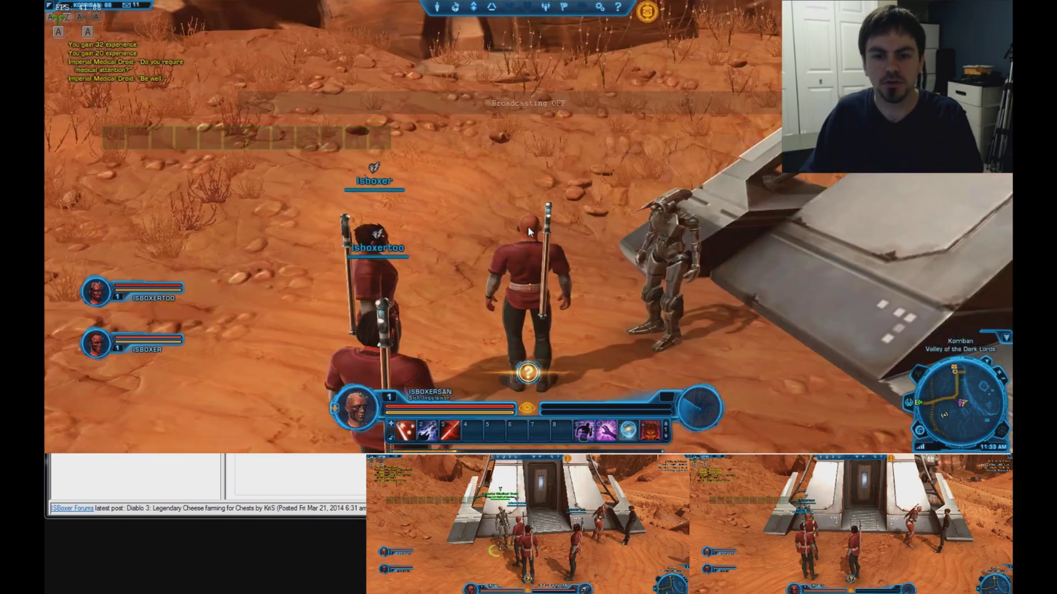
Step: Run Isboxersan away from the medical droid and turn the character to face the medical station
{"action": "left_click_drag", "start_coordinate": [530, 142], "coordinate": [527, 226]}
{"action": "key", "text": "w"}
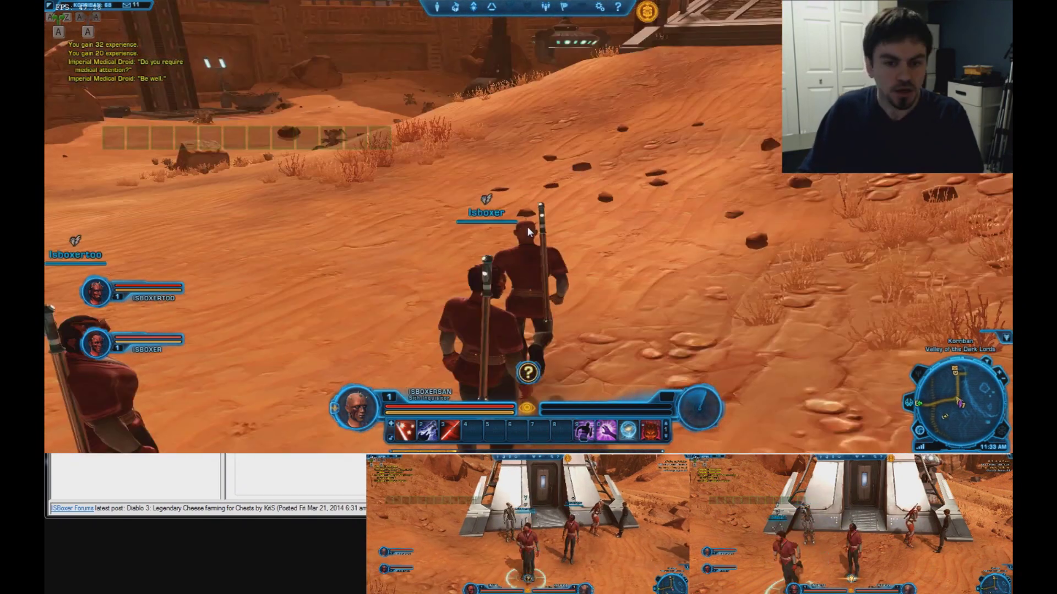
{"action": "key", "text": "a"}
{"action": "key", "text": "a"}
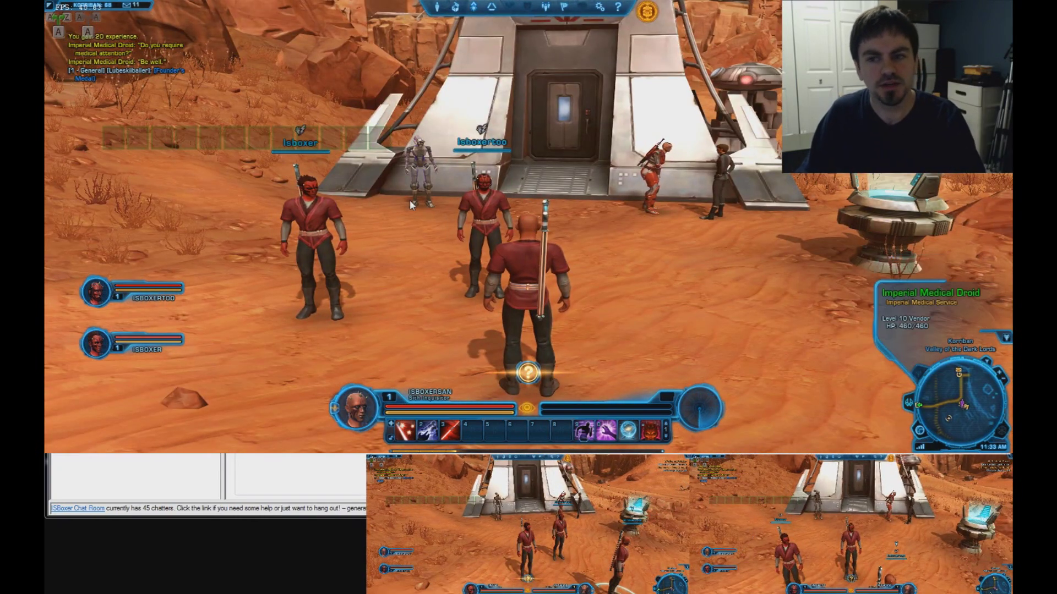
Step: Show the ISBoxer Control Panel, move it aside, and place the Standard menu over Isboxersan's action bar
{"action": "key", "text": "ctrl+shift+alt+g"}
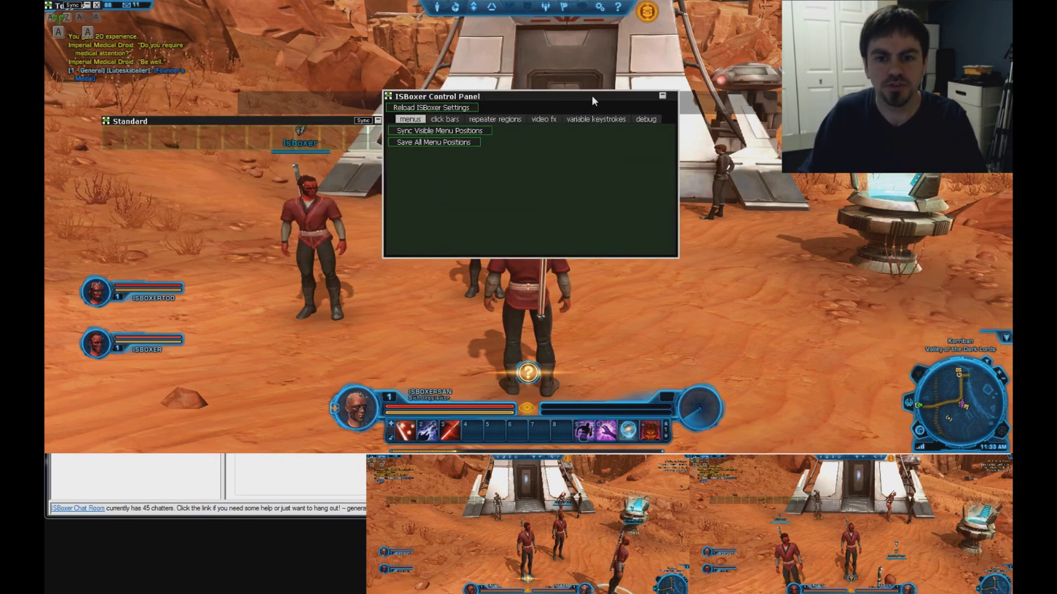
{"action": "left_click_drag", "start_coordinate": [593, 99], "coordinate": [656, 104]}
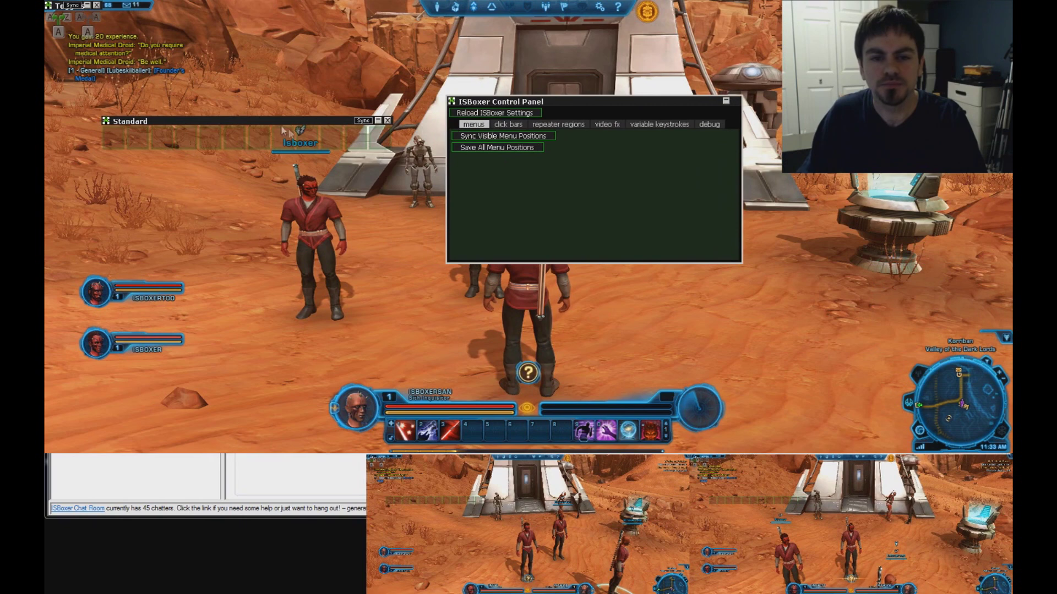
{"action": "left_click_drag", "start_coordinate": [183, 119], "coordinate": [476, 414]}
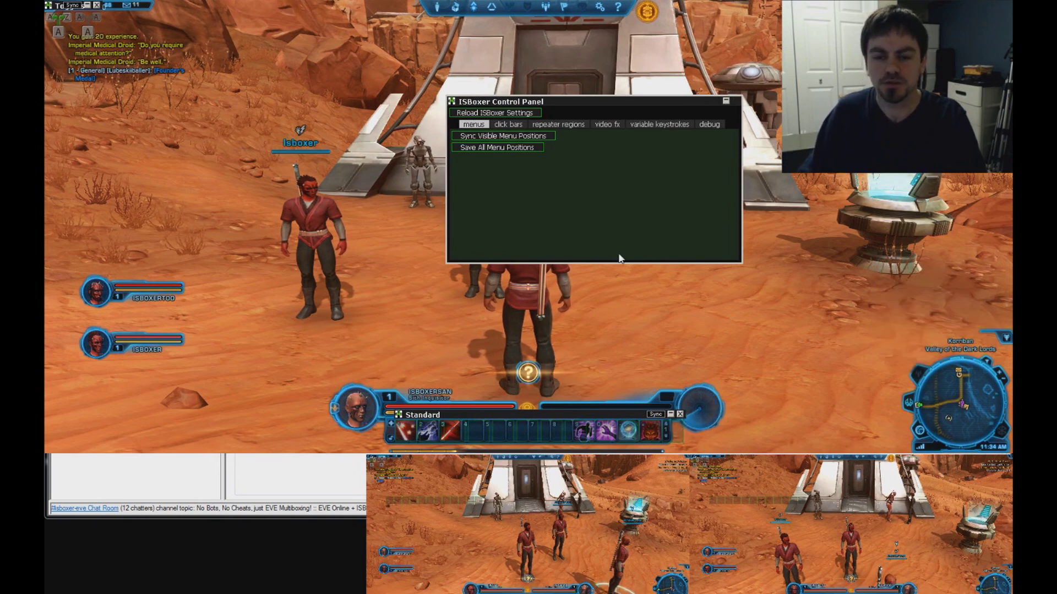
Step: In ISBoxer Toolkit, give the Standard menu template 39x39 buttons with a 0,0 button margin
{"action": "left_click", "coordinate": [305, 498]}
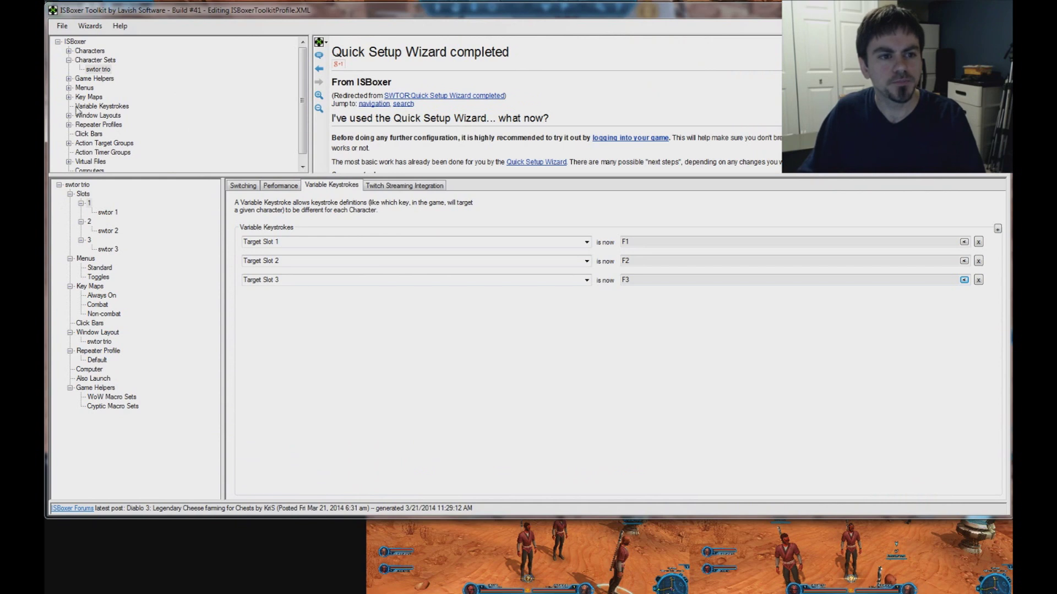
{"action": "left_click", "coordinate": [69, 88]}
{"action": "left_click", "coordinate": [105, 115]}
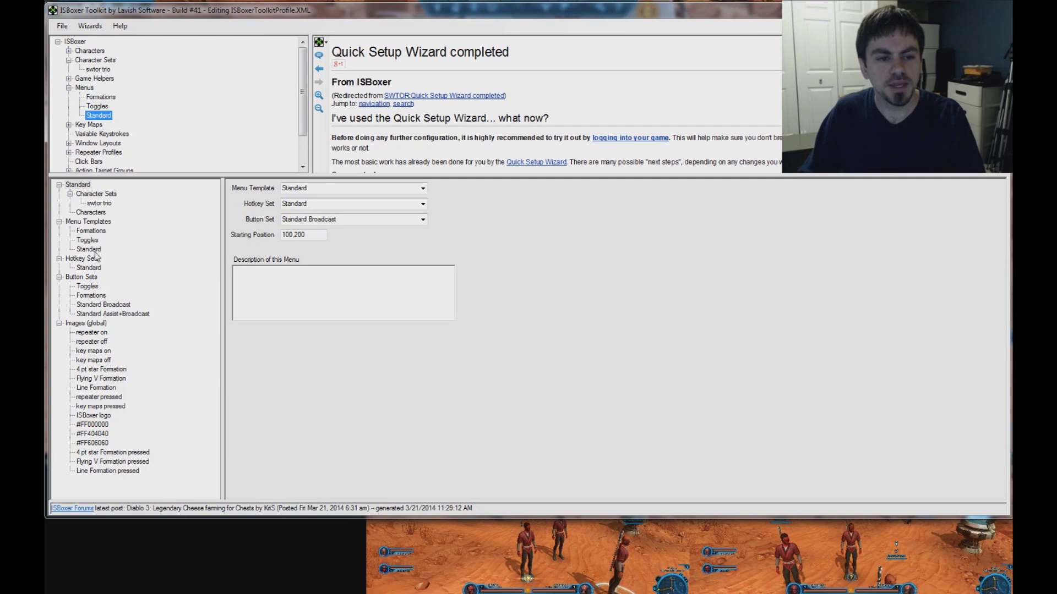
{"action": "left_click", "coordinate": [93, 250]}
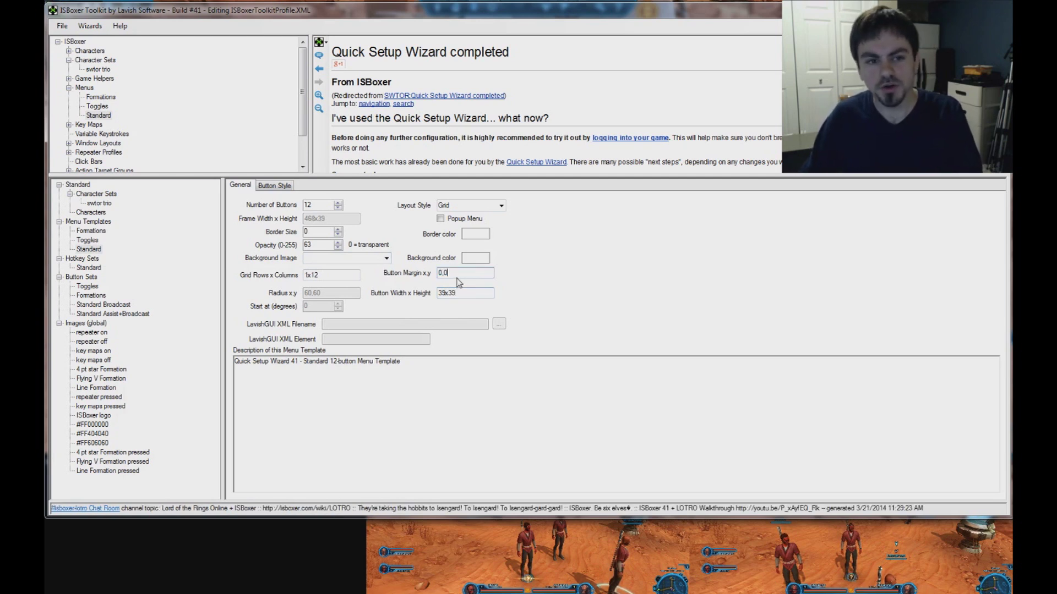
{"action": "key", "text": "alt+f"}
{"action": "key", "text": "Escape"}
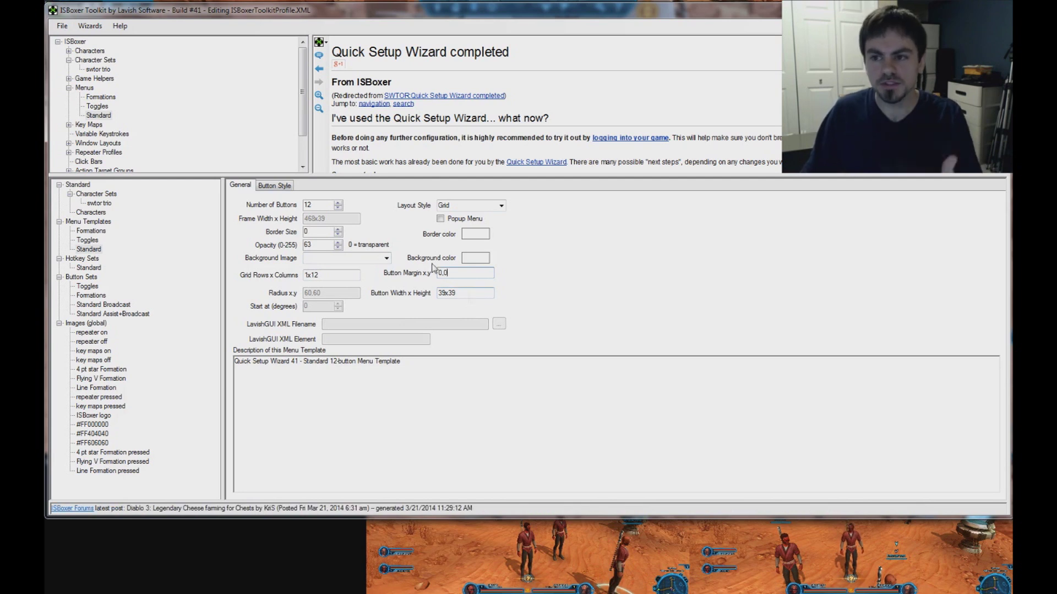
Step: Export the whole ISBoxer profile to Inner Space
{"action": "left_click", "coordinate": [62, 25]}
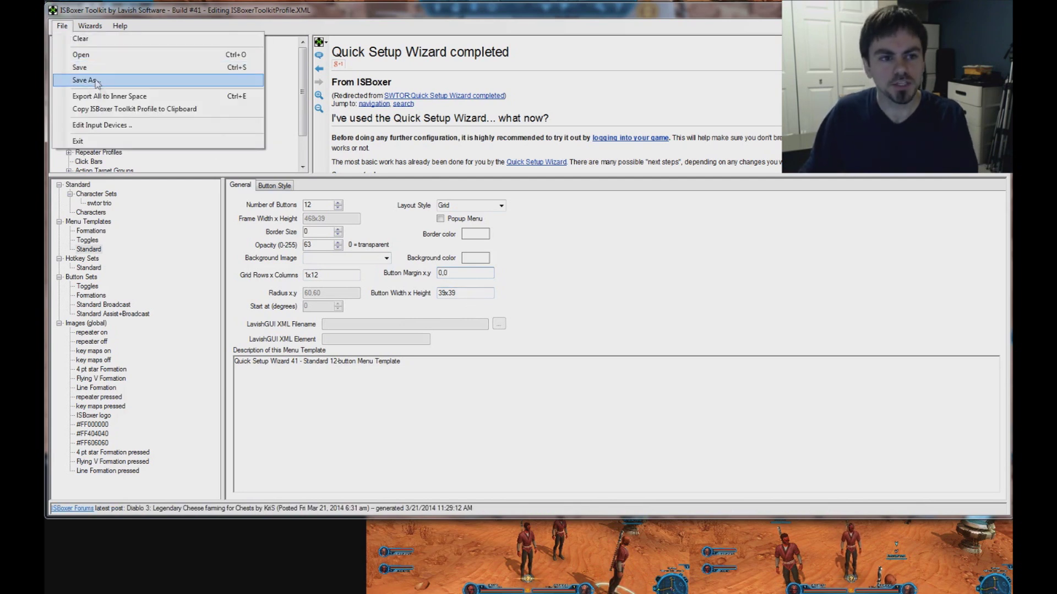
{"action": "left_click", "coordinate": [105, 95]}
{"action": "left_click", "coordinate": [585, 343]}
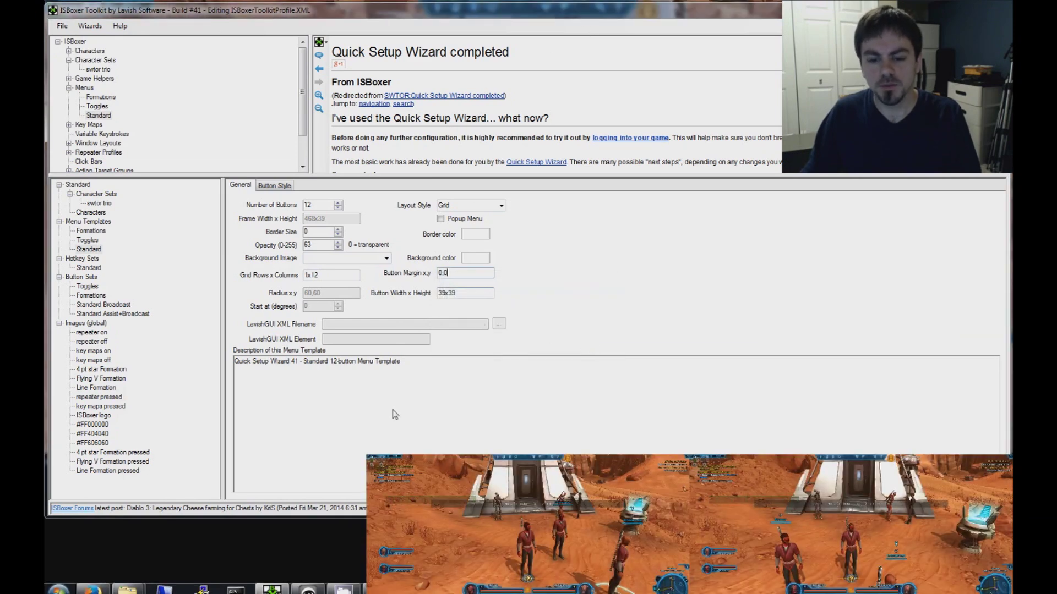
Step: Return to Isboxersan's game client, align the resized Standard menu with the action bar, and hide the ISBoxer Control Panel
{"action": "left_click", "coordinate": [474, 542]}
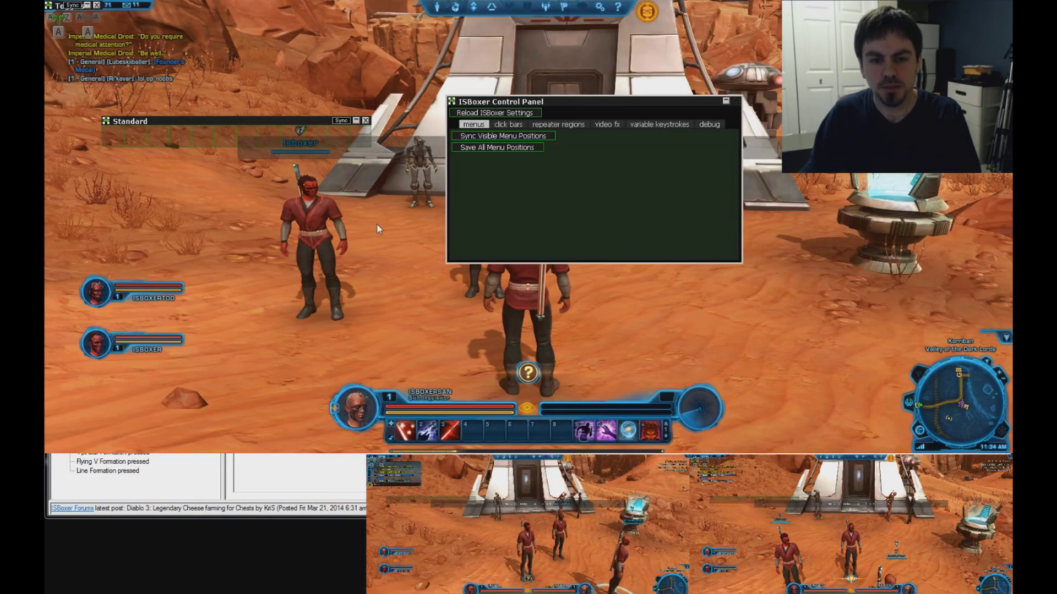
{"action": "mouse_move", "coordinate": [193, 126]}
{"action": "left_mouse_down"}
{"action": "mouse_move", "coordinate": [248, 154]}
{"action": "mouse_move", "coordinate": [467, 367]}
{"action": "mouse_move", "coordinate": [484, 416]}
{"action": "left_mouse_up"}
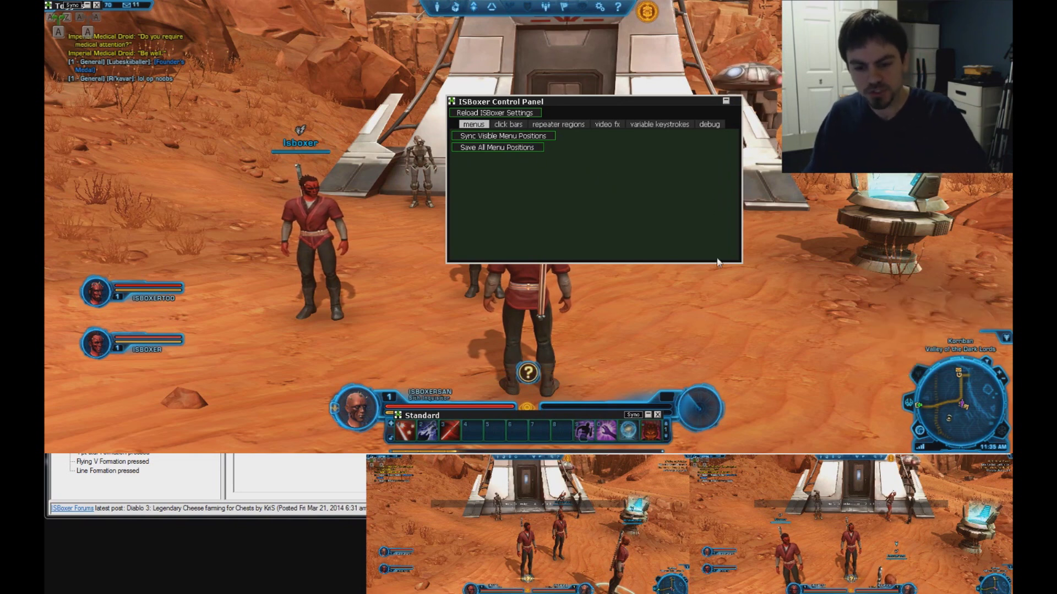
{"action": "key", "text": "ctrl+alt+shift+h"}
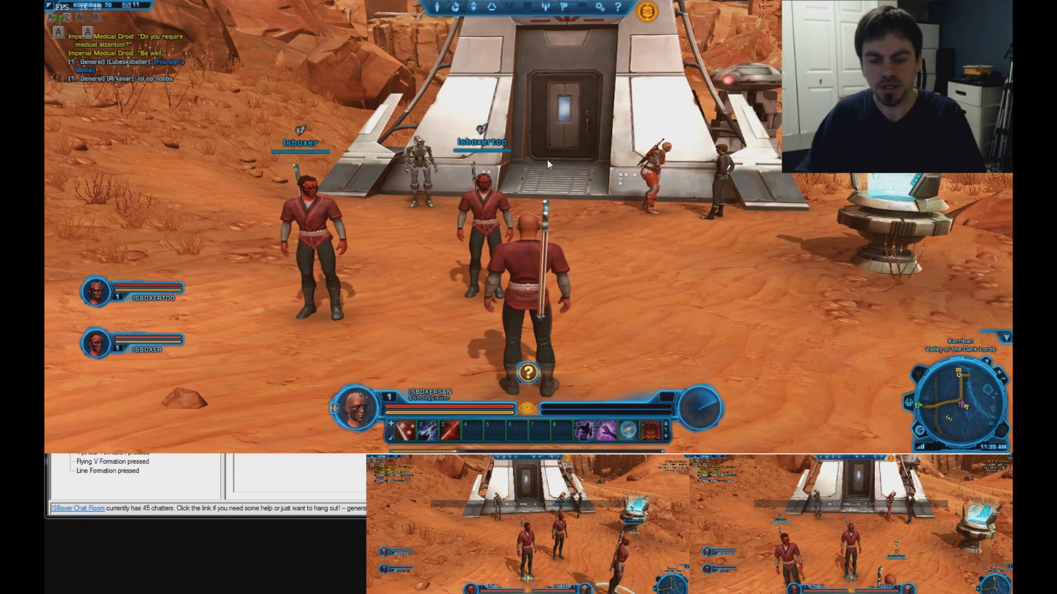
Step: As Isboxersan, trigger the first ability to test the repositioned menu, and turn the character beside the medical station
{"action": "key", "text": "1"}
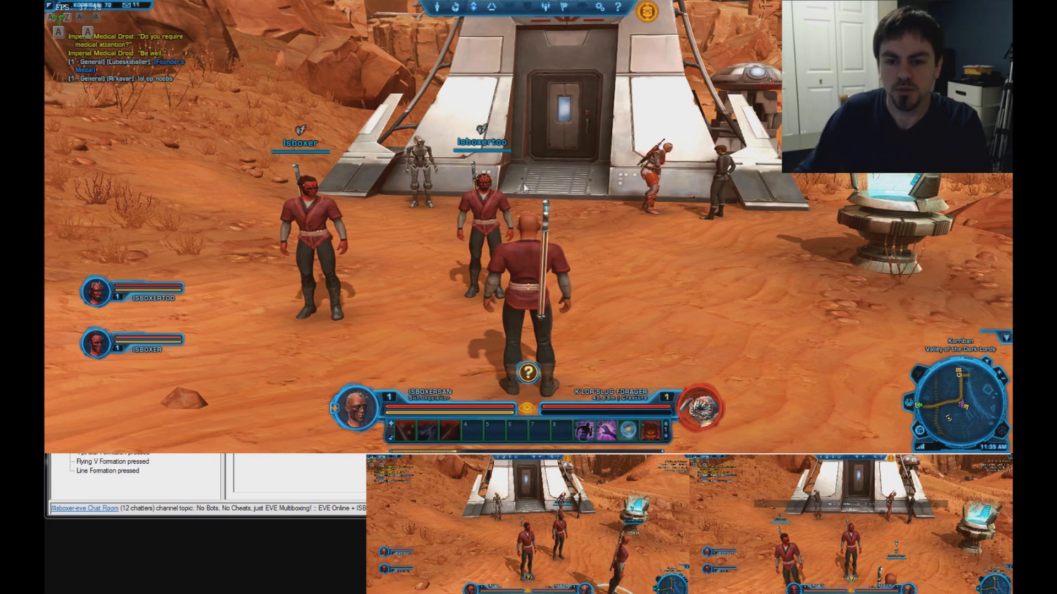
{"action": "left_click_drag", "start_coordinate": [520, 107], "coordinate": [527, 226]}
{"action": "key", "text": "a"}
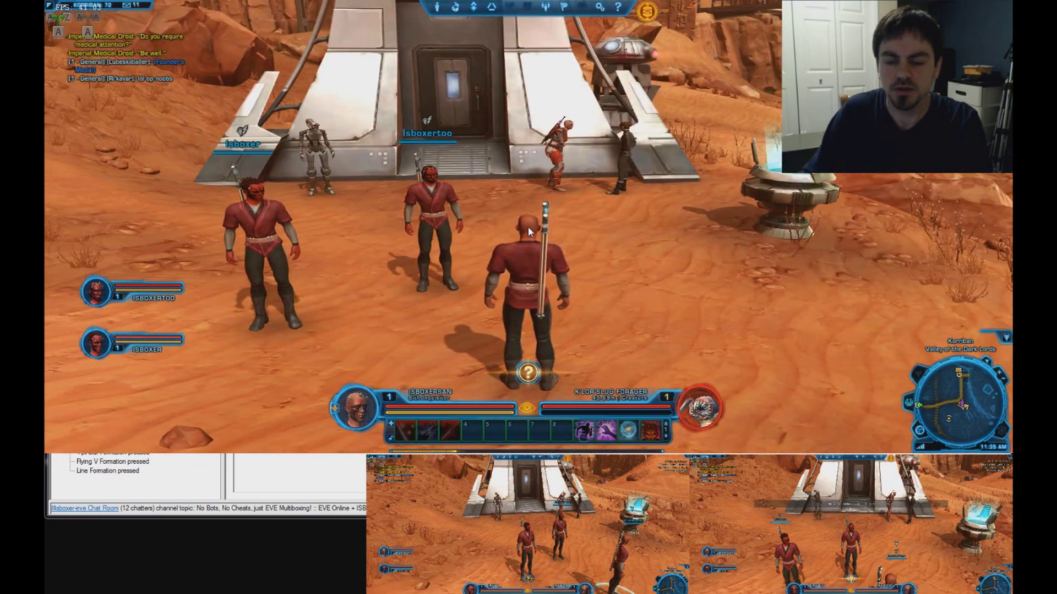